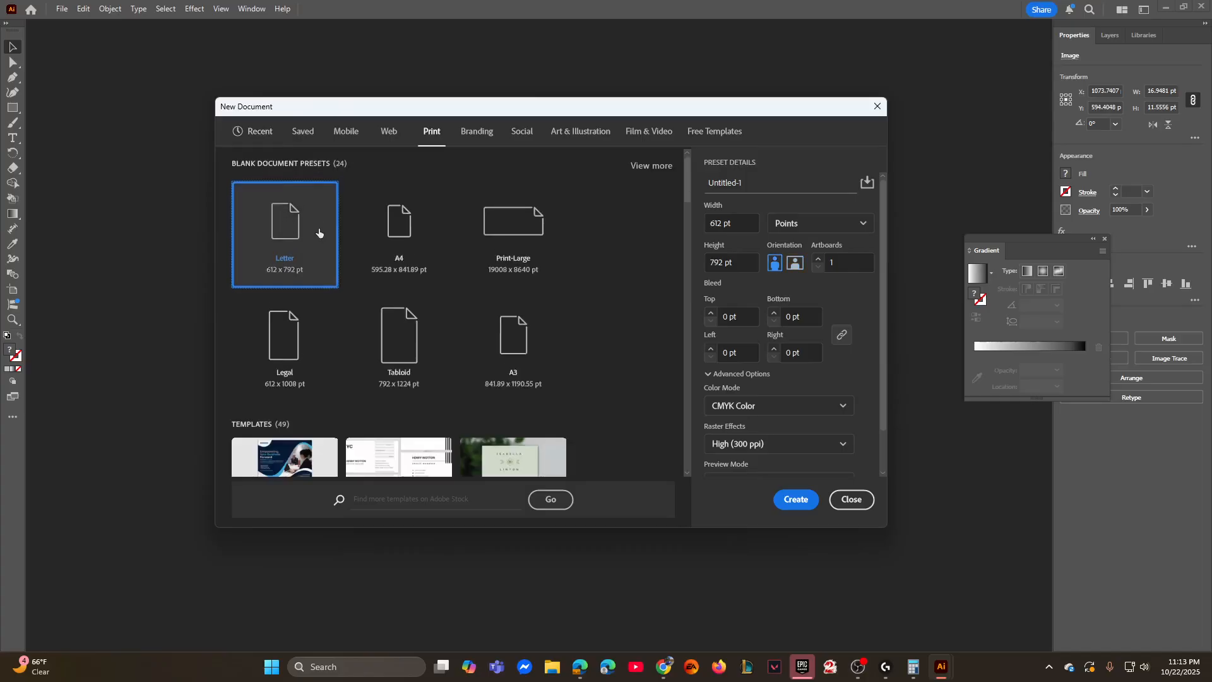
- Create a landscape Letter document named Shapes and dock its floating window
{"action": "left_click", "coordinate": [795, 264]}
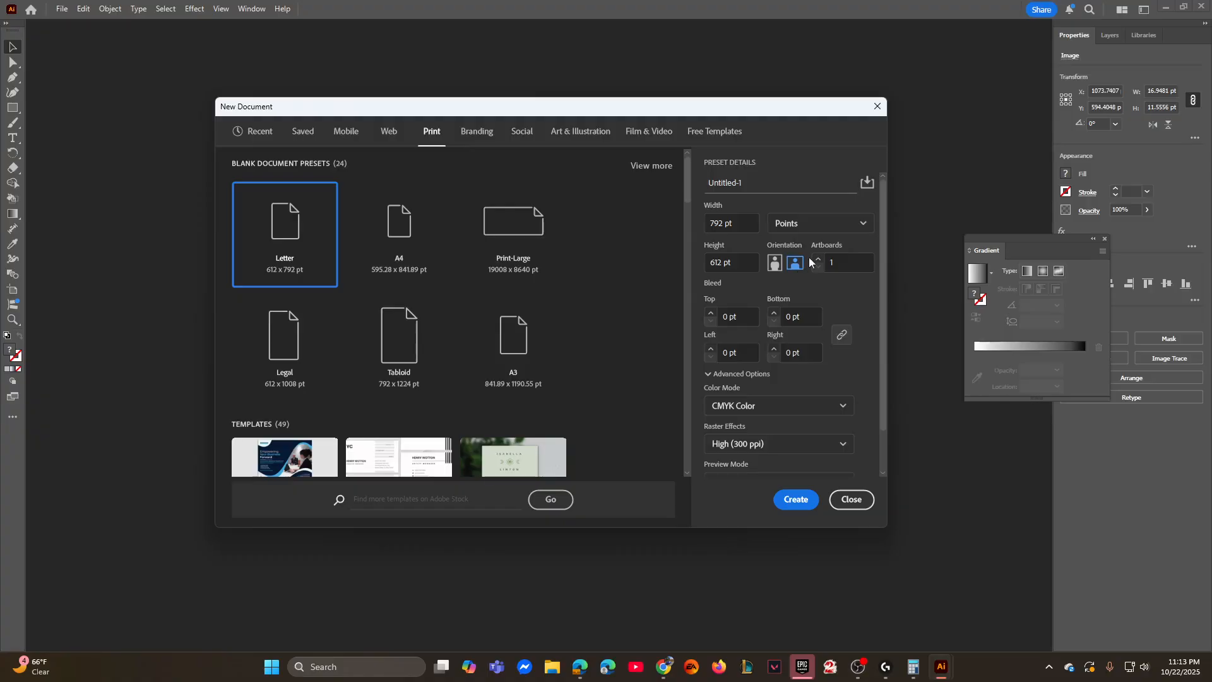
{"action": "left_click_drag", "start_coordinate": [753, 185], "coordinate": [674, 182]}
{"action": "type", "text": "Shapes_"}
{"action": "left_click", "coordinate": [797, 500]}
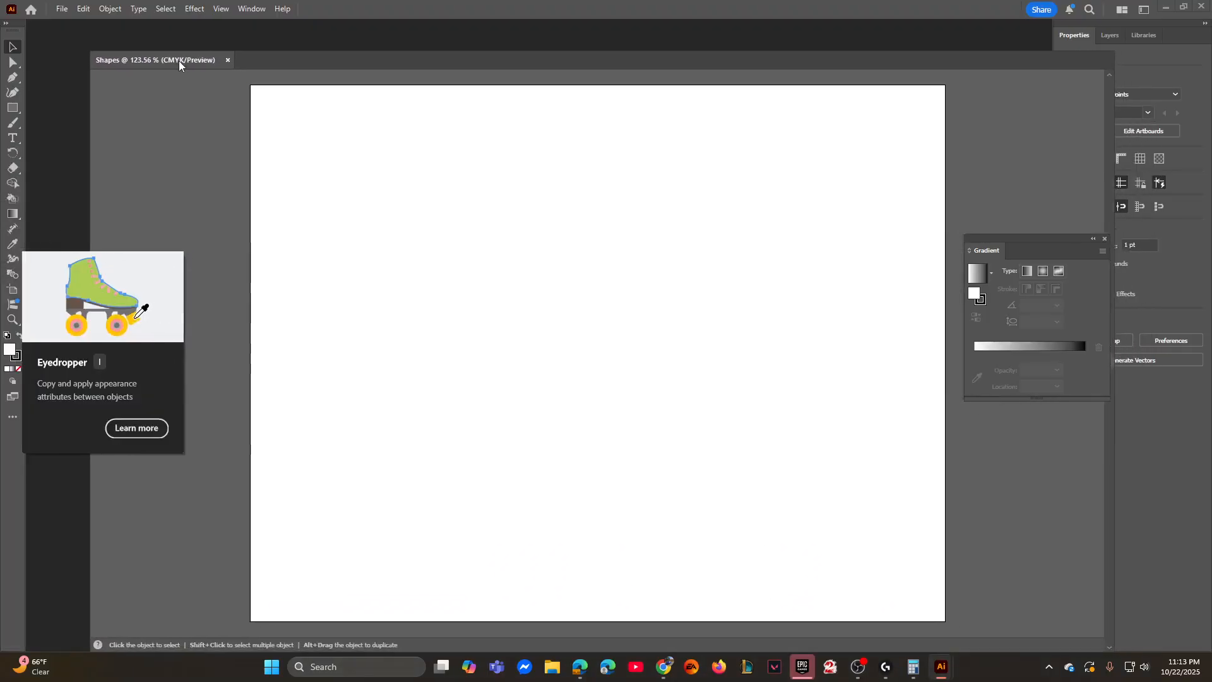
{"action": "left_click_drag", "start_coordinate": [177, 46], "coordinate": [149, 25]}
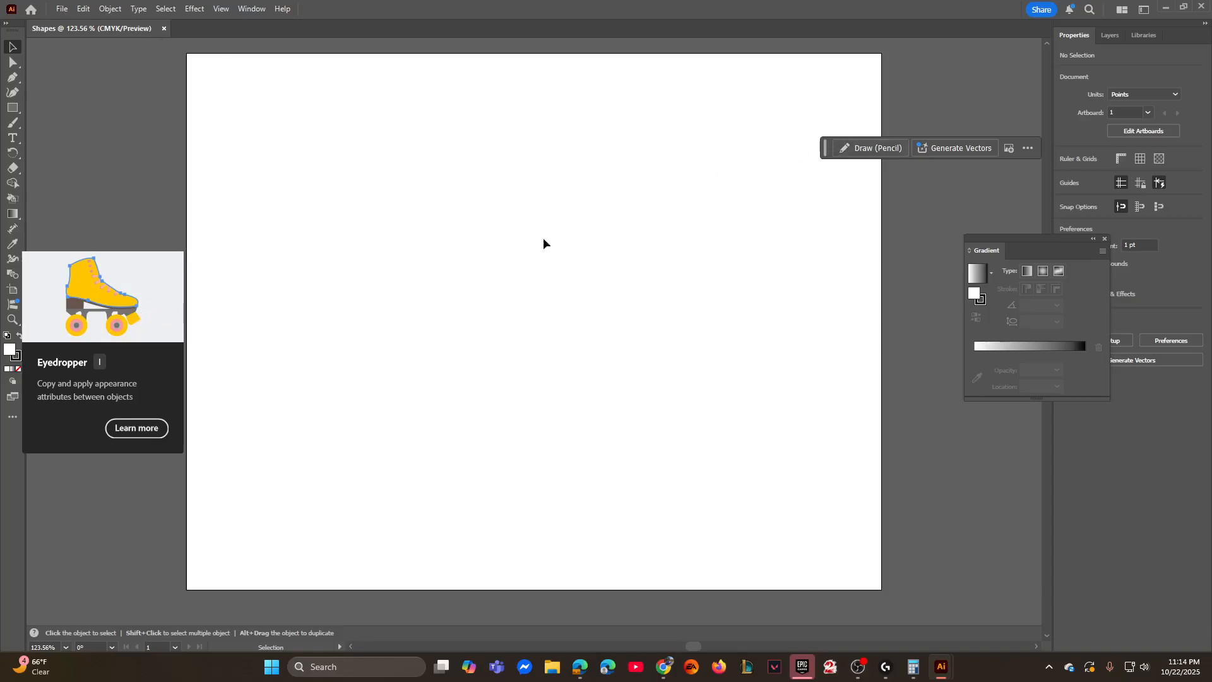
- Add a text block on the artboard with the lines FILL, OULINES/STROKES, a blank line, LAYERS and GROUPS
{"action": "left_click", "coordinate": [13, 137]}
{"action": "left_click", "coordinate": [406, 214]}
{"action": "type", "text": "FILL"}
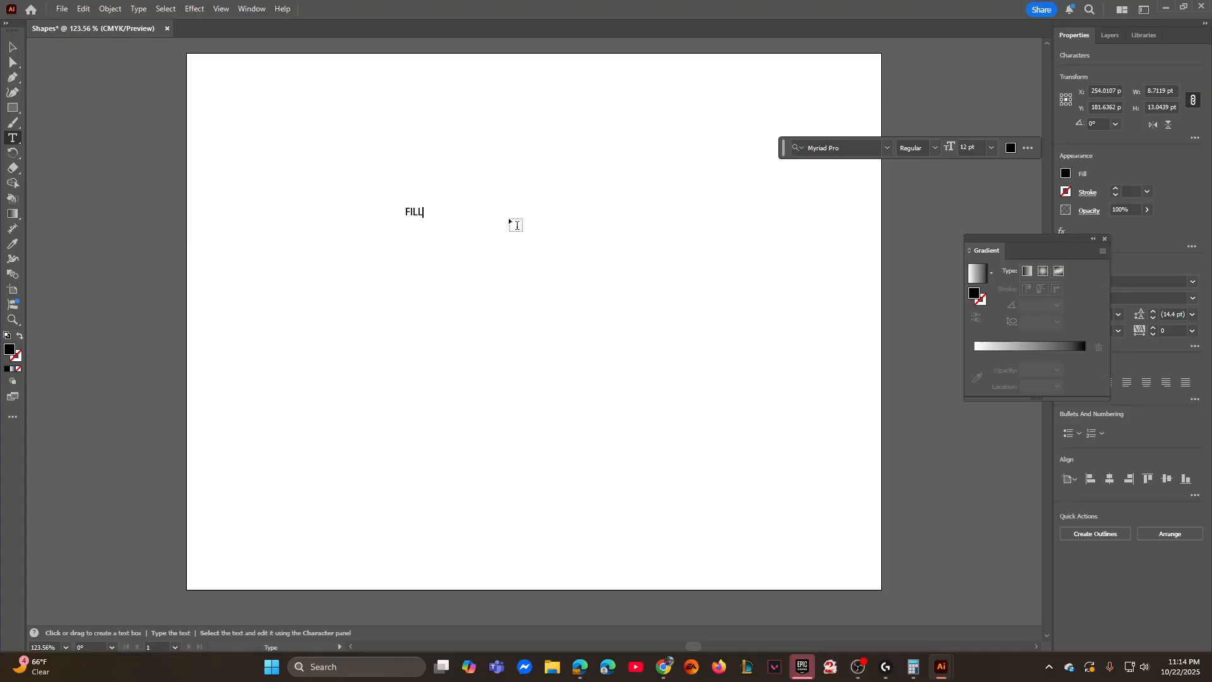
{"action": "key", "text": "Return"}
{"action": "type", "text": "OULINES/STROKEs"}
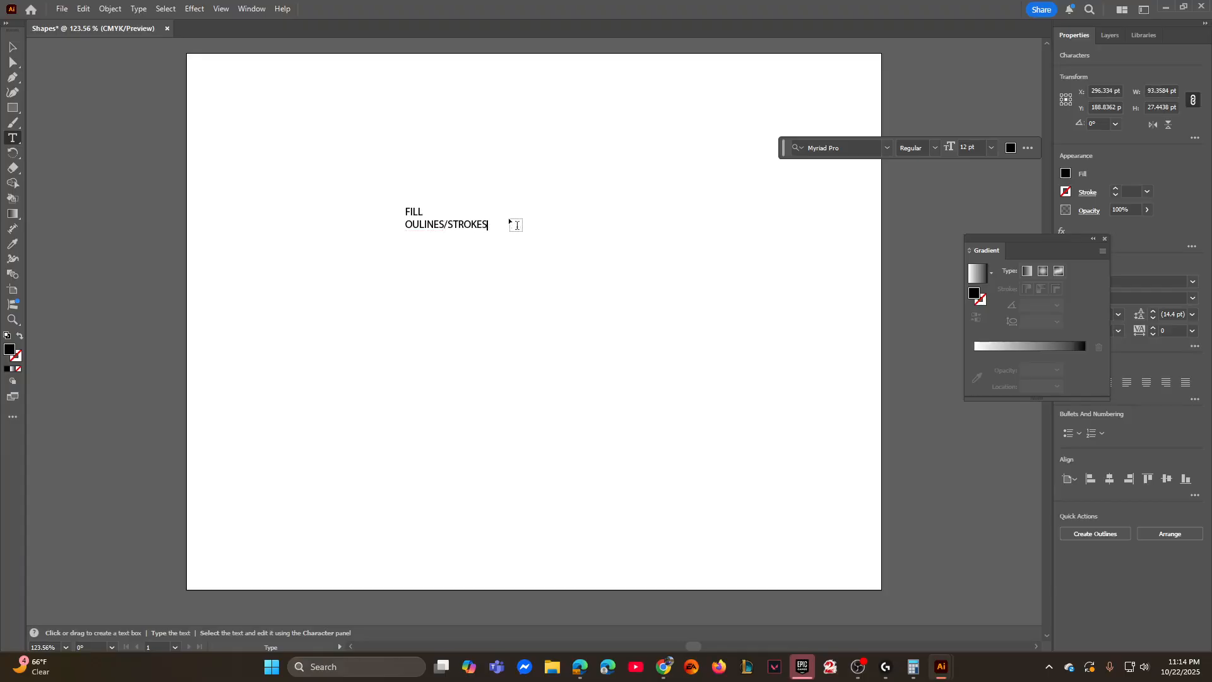
{"action": "key", "text": "Return"}
{"action": "key", "text": "Return"}
{"action": "type", "text": "LAYERS"}
{"action": "key", "text": "Return"}
{"action": "type", "text": "GROUPS"}
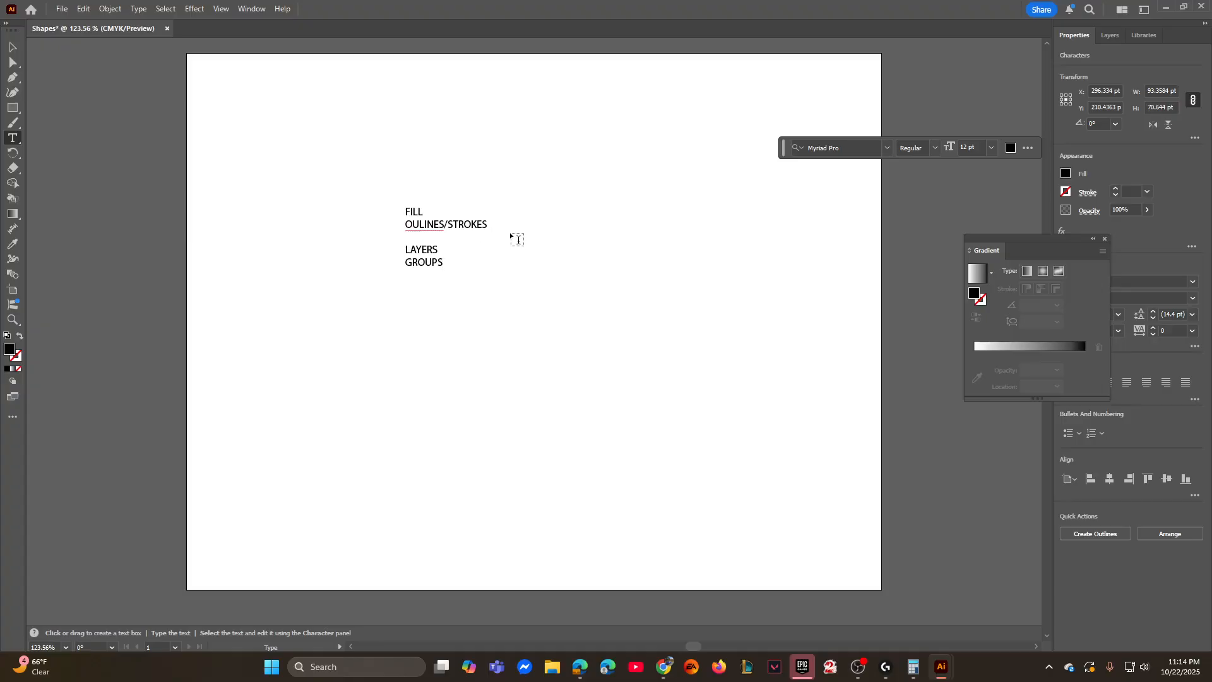
- Delete the text block listing FILL, OULINES/STROKES, LAYERS and GROUPS
{"action": "left_click", "coordinate": [12, 47]}
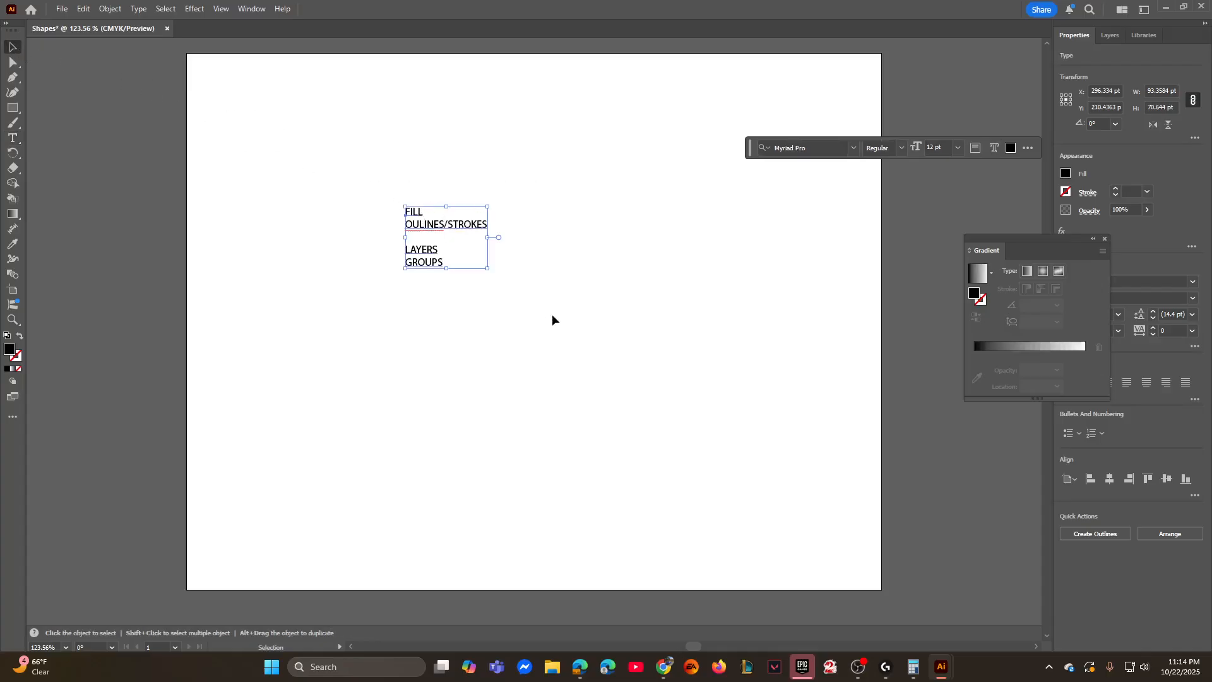
{"action": "key", "text": "Delete"}
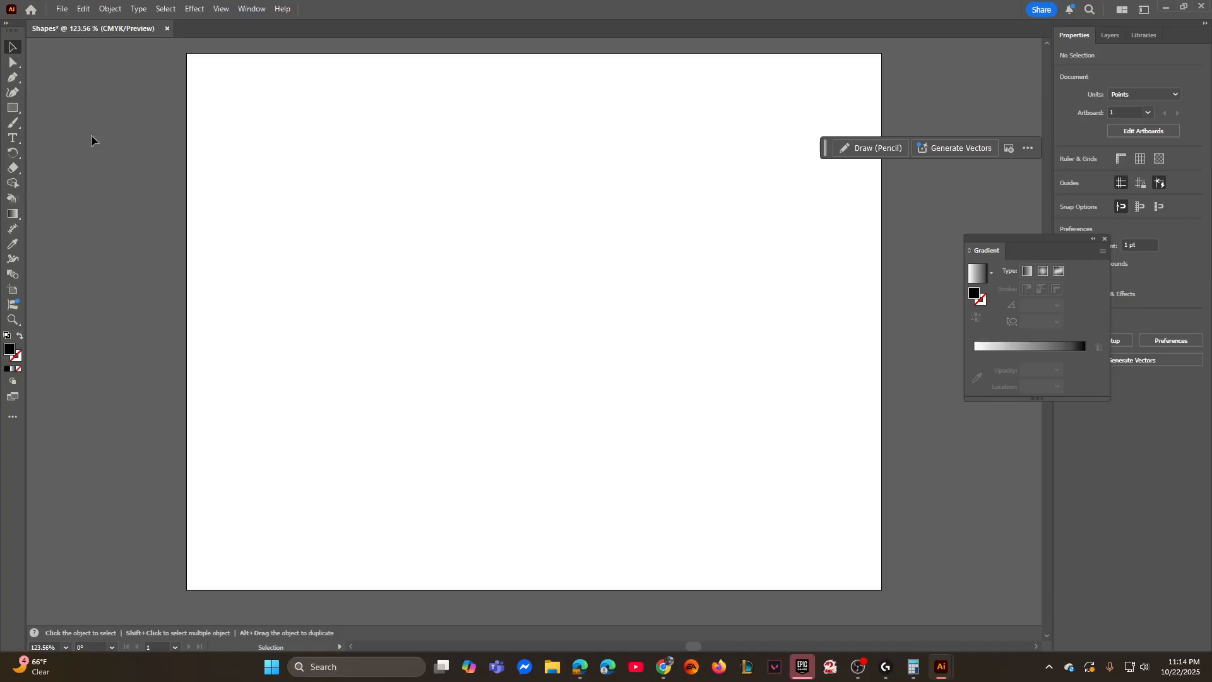
- Draw ten black rectangles of varied sizes, mostly overlapping, across the upper and middle artboard
{"action": "key", "text": "m"}
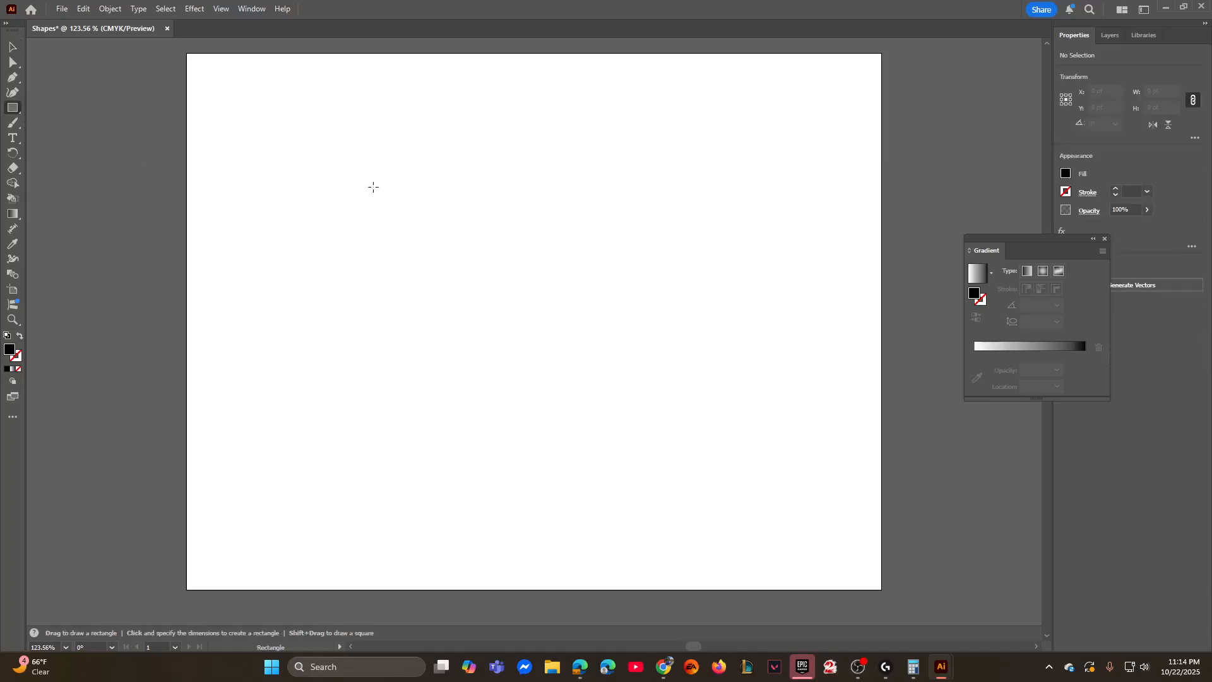
{"action": "left_click_drag", "start_coordinate": [392, 178], "coordinate": [536, 455]}
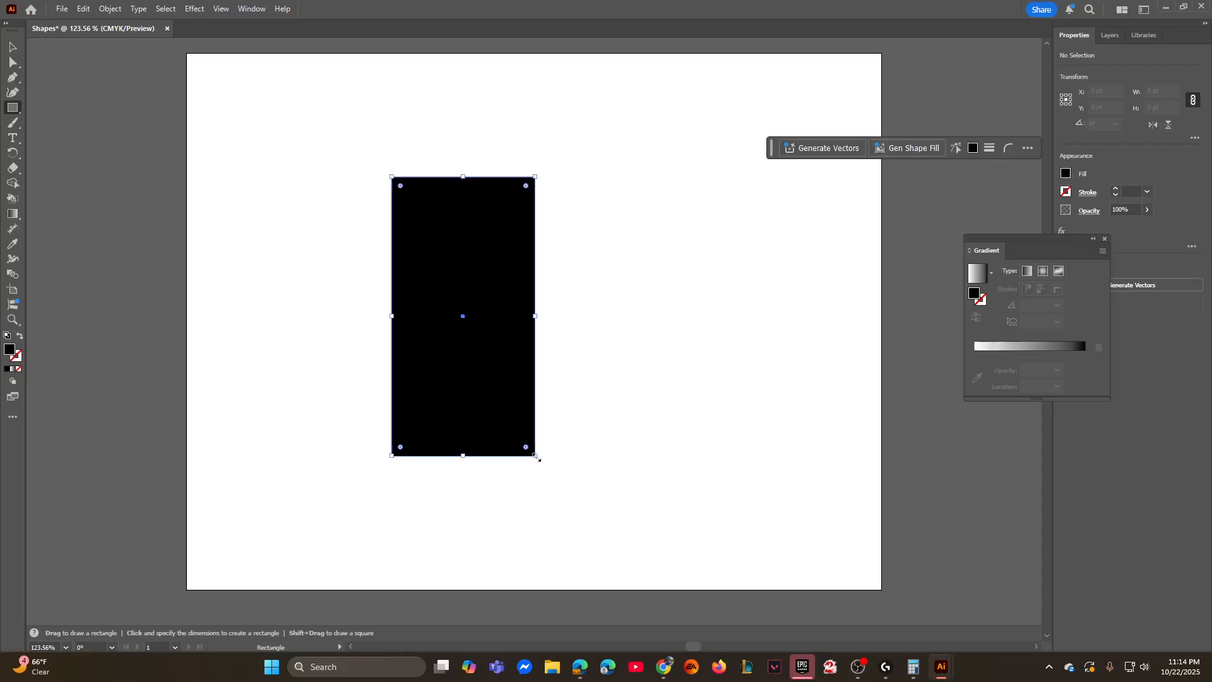
{"action": "left_click_drag", "start_coordinate": [287, 124], "coordinate": [551, 272]}
{"action": "left_click_drag", "start_coordinate": [675, 155], "coordinate": [691, 400]}
{"action": "left_click_drag", "start_coordinate": [806, 296], "coordinate": [642, 428]}
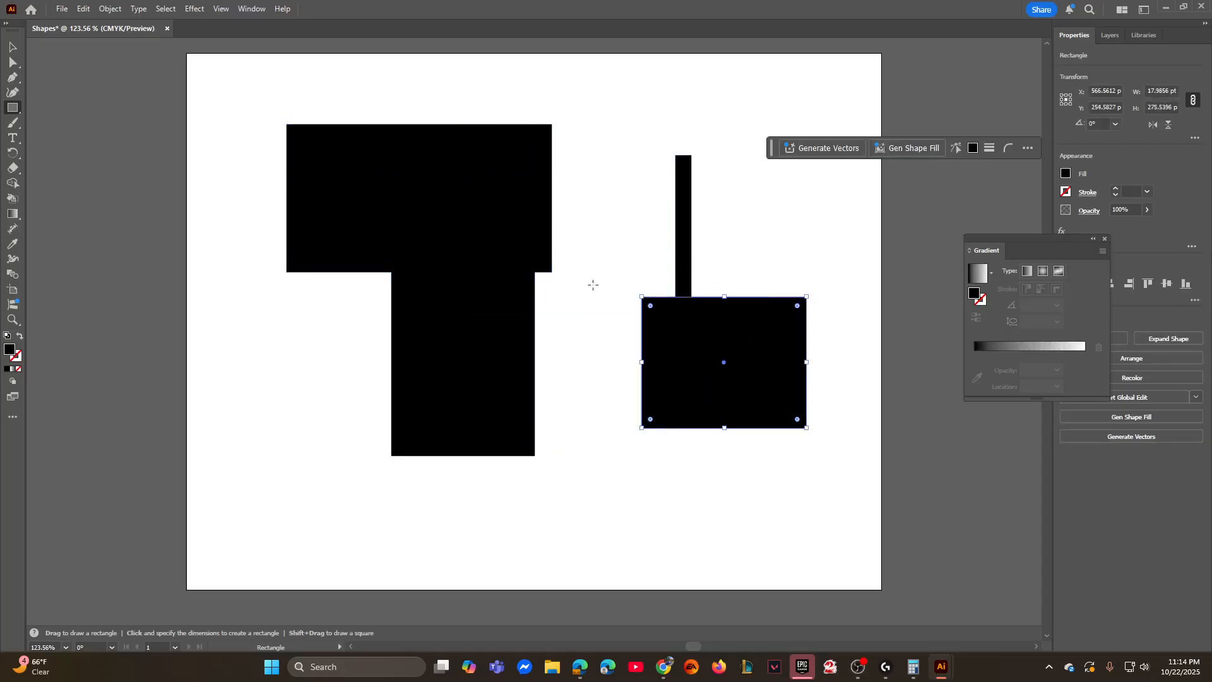
{"action": "left_click_drag", "start_coordinate": [592, 230], "coordinate": [502, 383]}
{"action": "left_click_drag", "start_coordinate": [221, 337], "coordinate": [433, 423]}
{"action": "left_click_drag", "start_coordinate": [262, 247], "coordinate": [467, 358]}
{"action": "left_click_drag", "start_coordinate": [258, 130], "coordinate": [419, 374]}
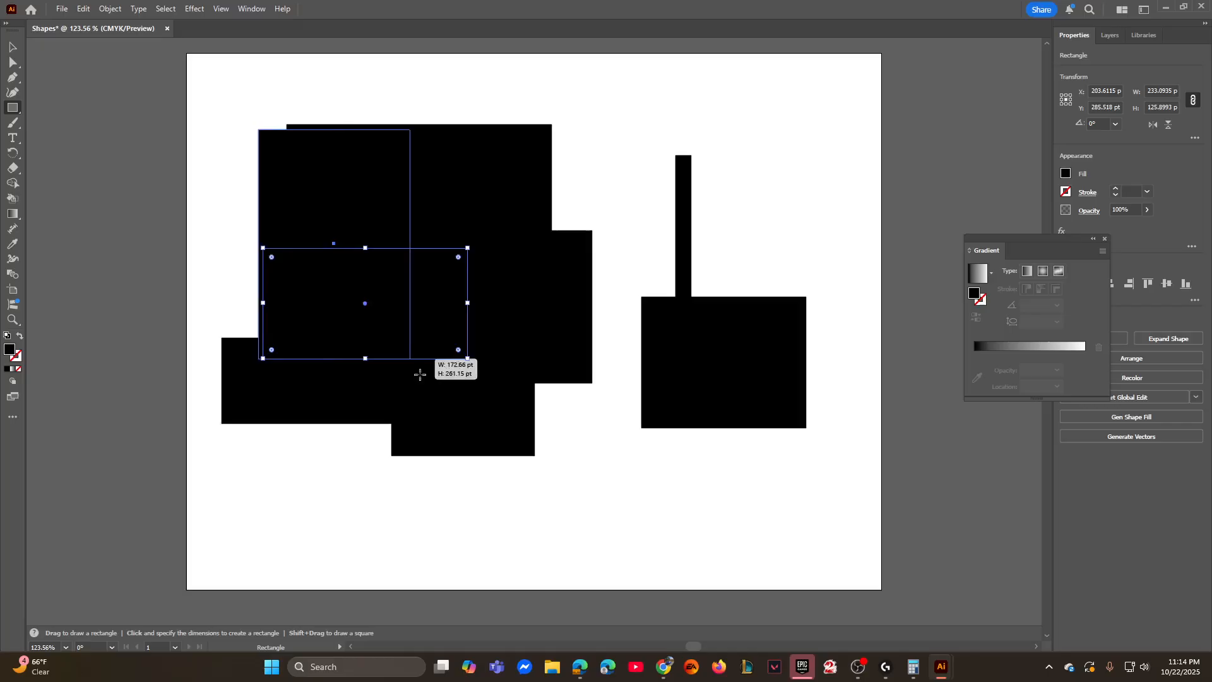
{"action": "mouse_move", "coordinate": [611, 129]}
{"action": "left_mouse_down"}
{"action": "mouse_move", "coordinate": [632, 270]}
{"action": "mouse_move", "coordinate": [633, 428]}
{"action": "left_mouse_up"}
{"action": "left_click_drag", "start_coordinate": [704, 162], "coordinate": [492, 301]}
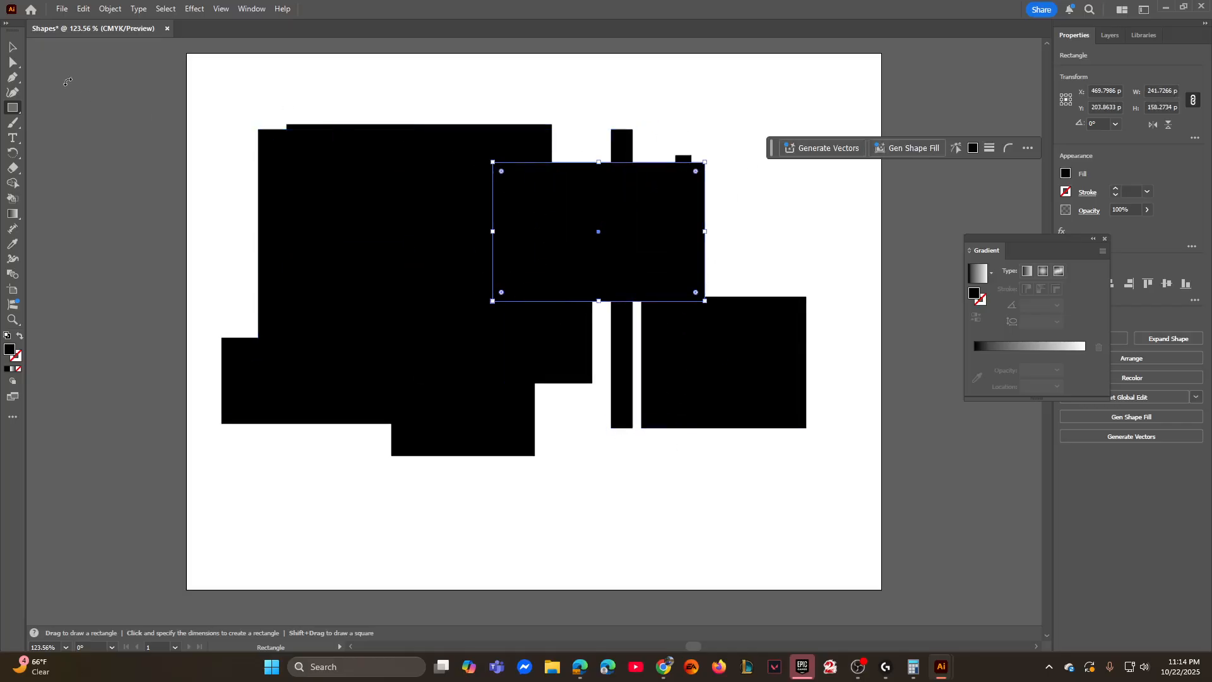
- Delete all the black rectangles from the artboard
{"action": "left_click", "coordinate": [13, 46]}
{"action": "left_click_drag", "start_coordinate": [208, 102], "coordinate": [841, 476]}
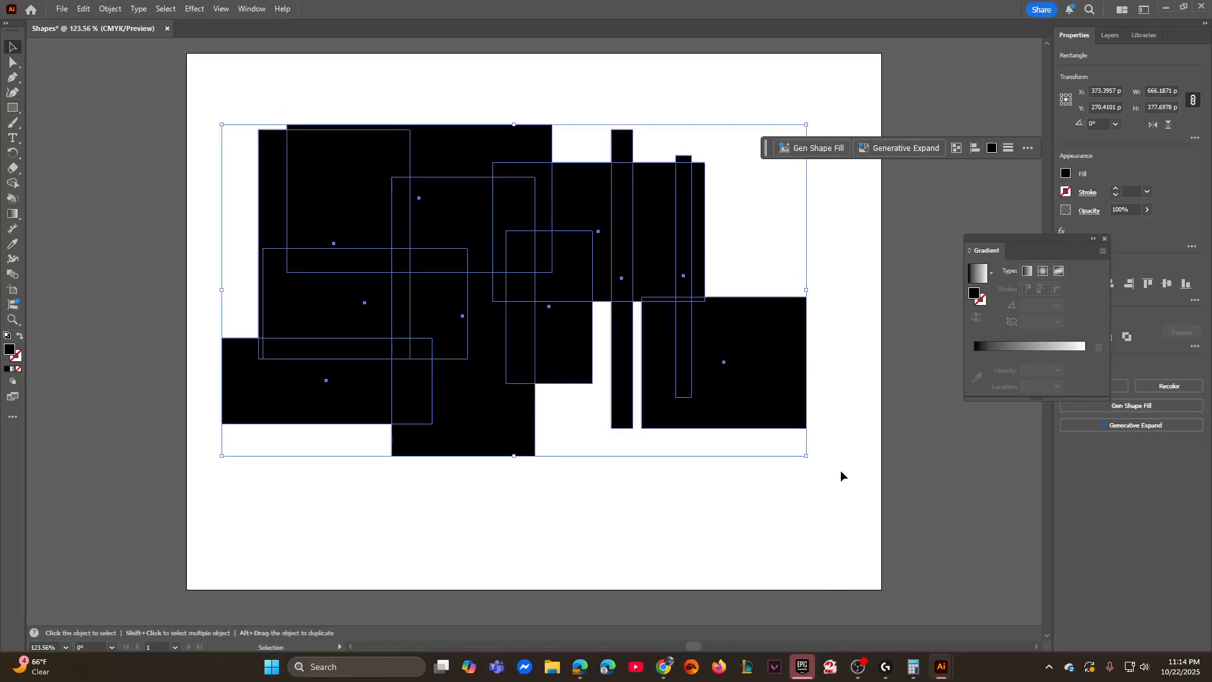
{"action": "key", "text": "Delete"}
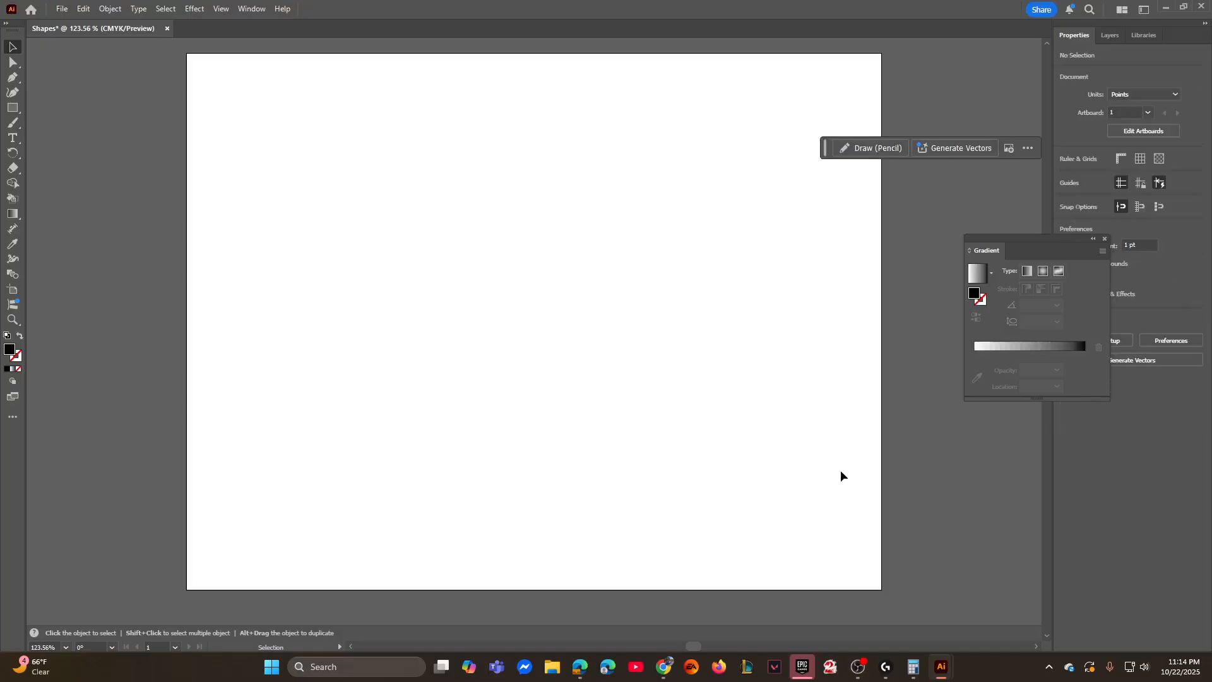
{"action": "left_click", "coordinate": [13, 107]}
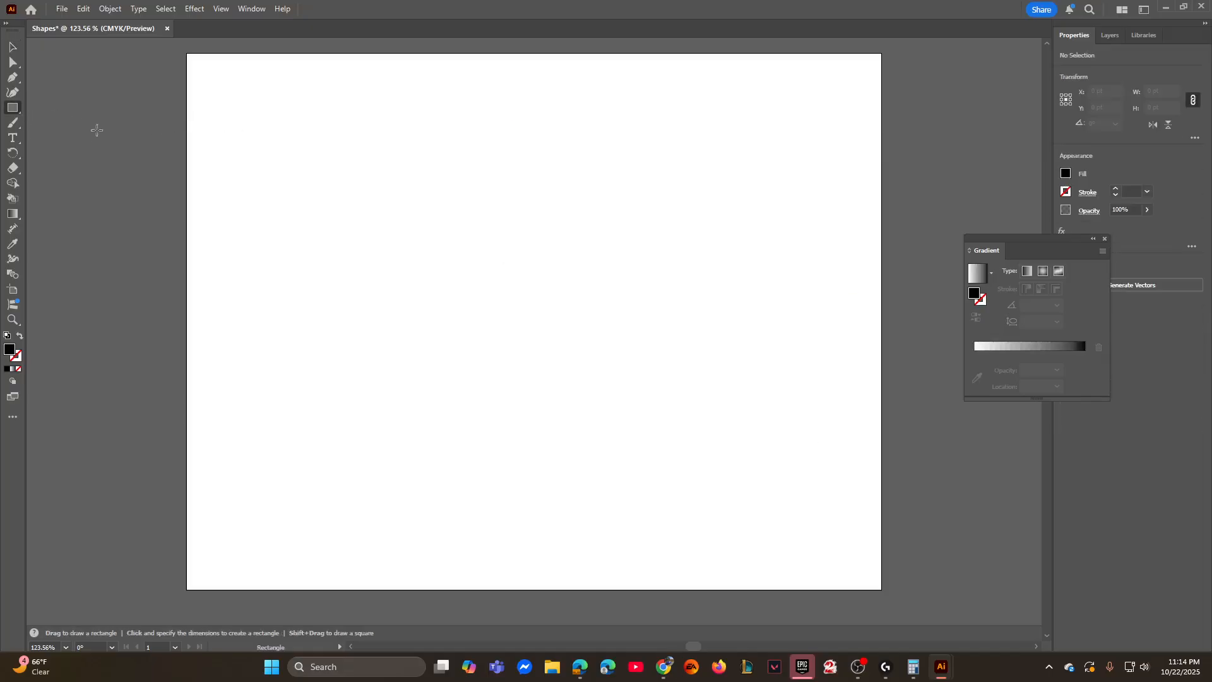
{"action": "left_click", "coordinate": [440, 219]}
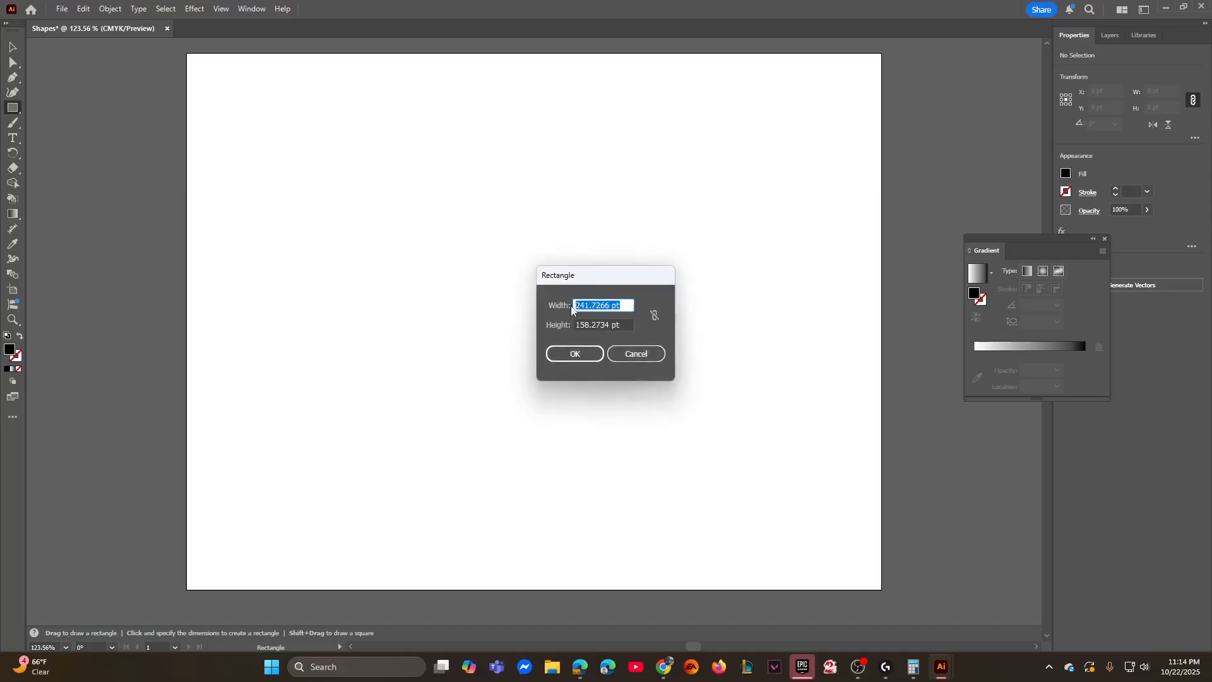
{"action": "left_click", "coordinate": [633, 325]}
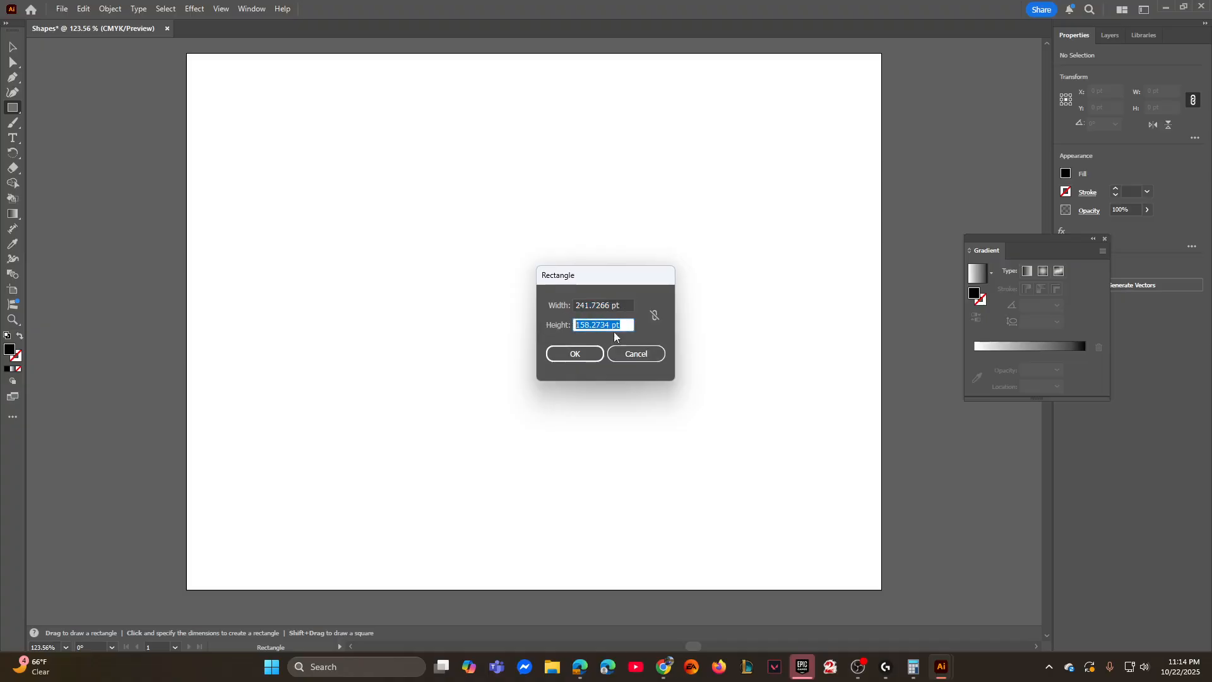
{"action": "left_click", "coordinate": [635, 355]}
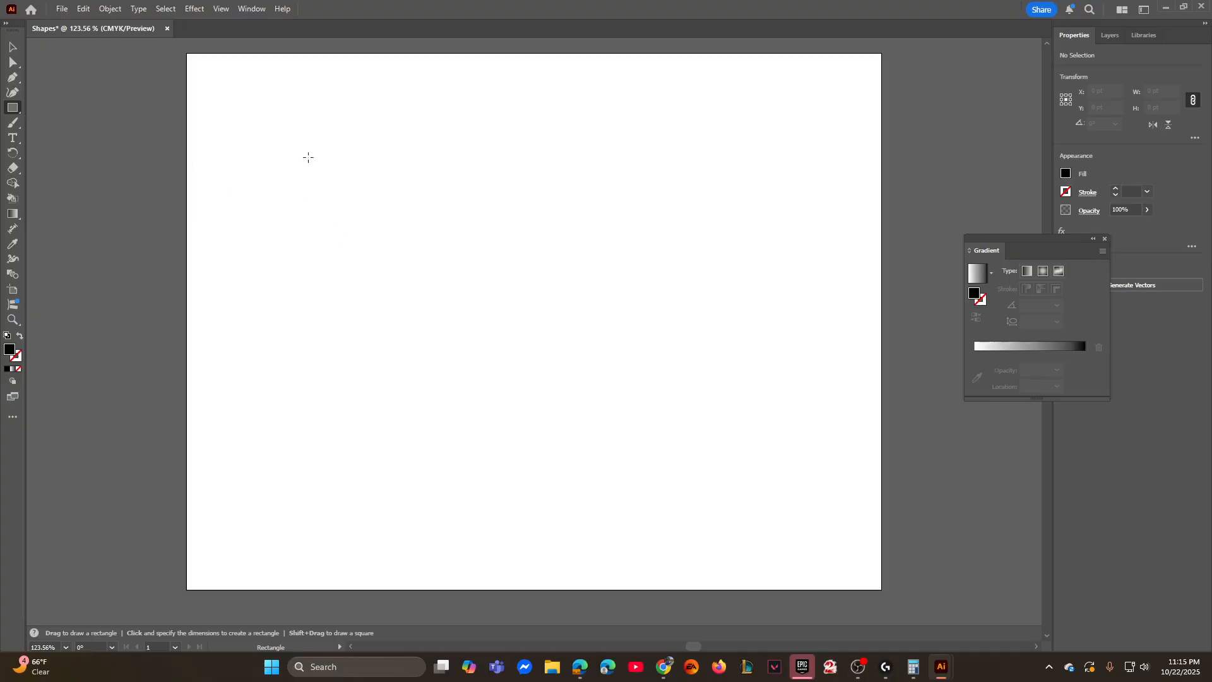
- Create a rectangle 15.3279 pt wide and 4.5715 pt high in the artboard's upper-left area
{"action": "left_click", "coordinate": [345, 169]}
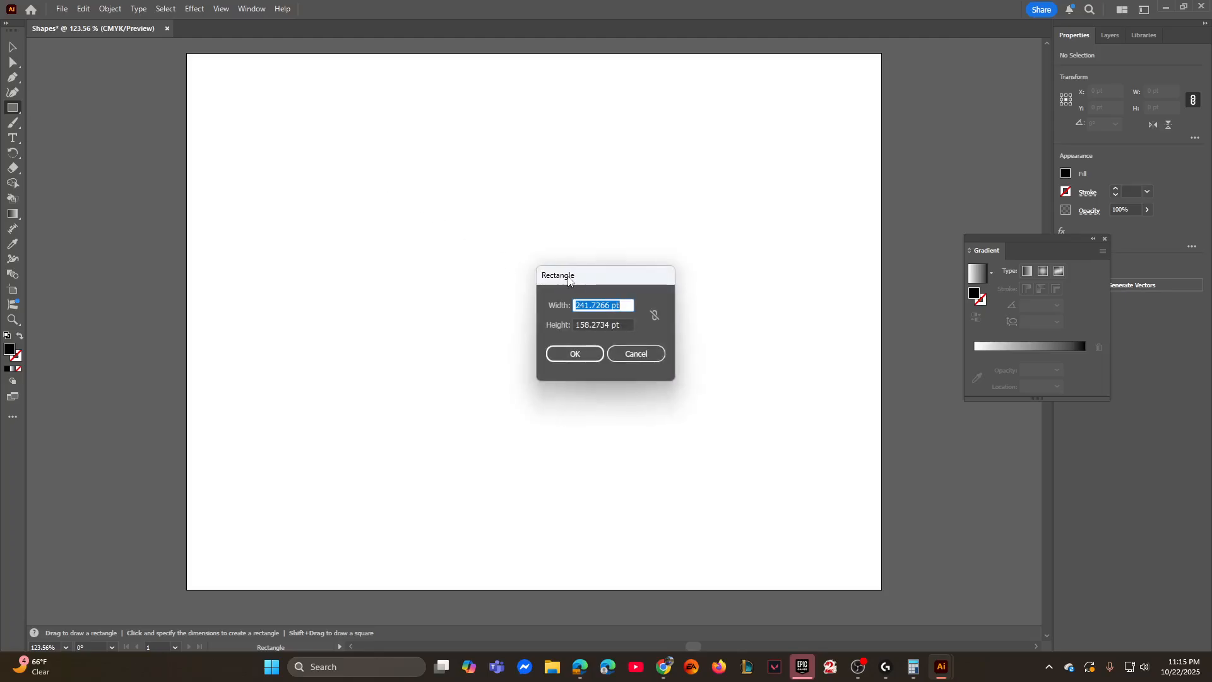
{"action": "type", "text": "15.3279"}
{"action": "key", "text": "Tab"}
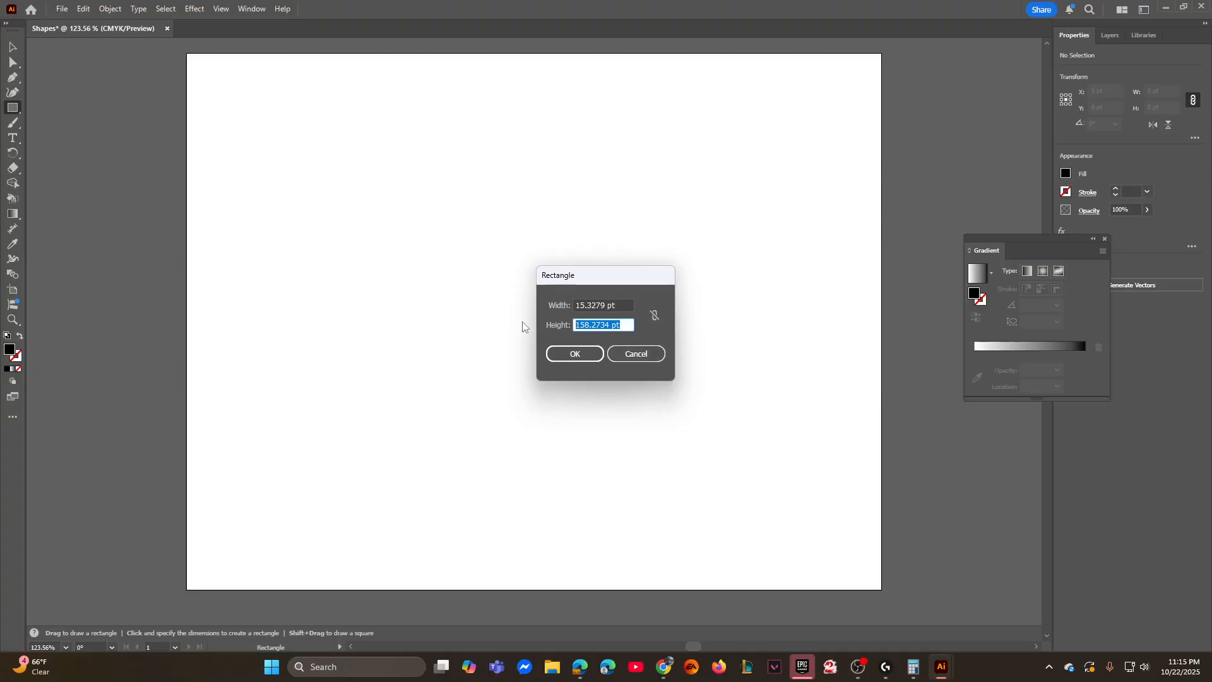
{"action": "type", "text": "4.5715"}
{"action": "left_click", "coordinate": [575, 354]}
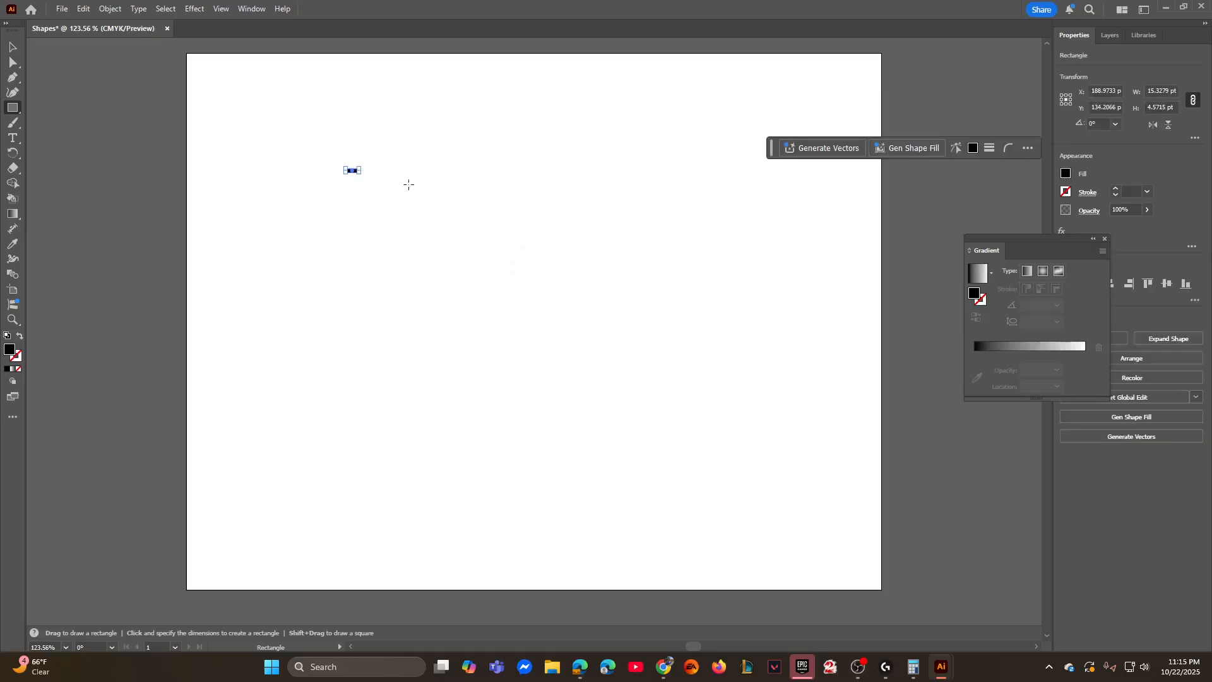
- Move the small rectangle up and left to about X 152.5 pt, Y 110.3 pt, and deselect it
{"action": "left_click", "coordinate": [14, 48]}
{"action": "left_click", "coordinate": [429, 133]}
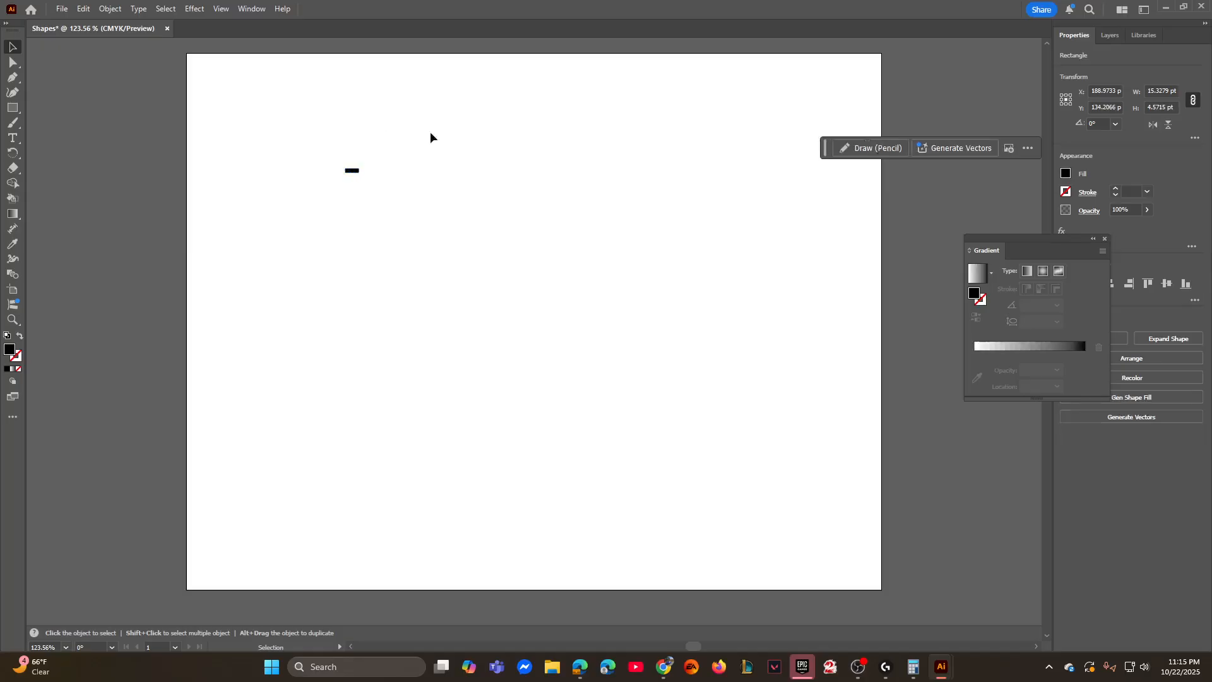
{"action": "left_click_drag", "start_coordinate": [352, 170], "coordinate": [320, 150]}
{"action": "left_click", "coordinate": [360, 119]}
- Try enlarging the small black rectangle to about 128.3 pt by 40.9 pt, and undo the resize
{"action": "key", "text": "ctrl+equal"}
{"action": "key", "text": "ctrl+equal"}
{"action": "key", "text": "ctrl+equal"}
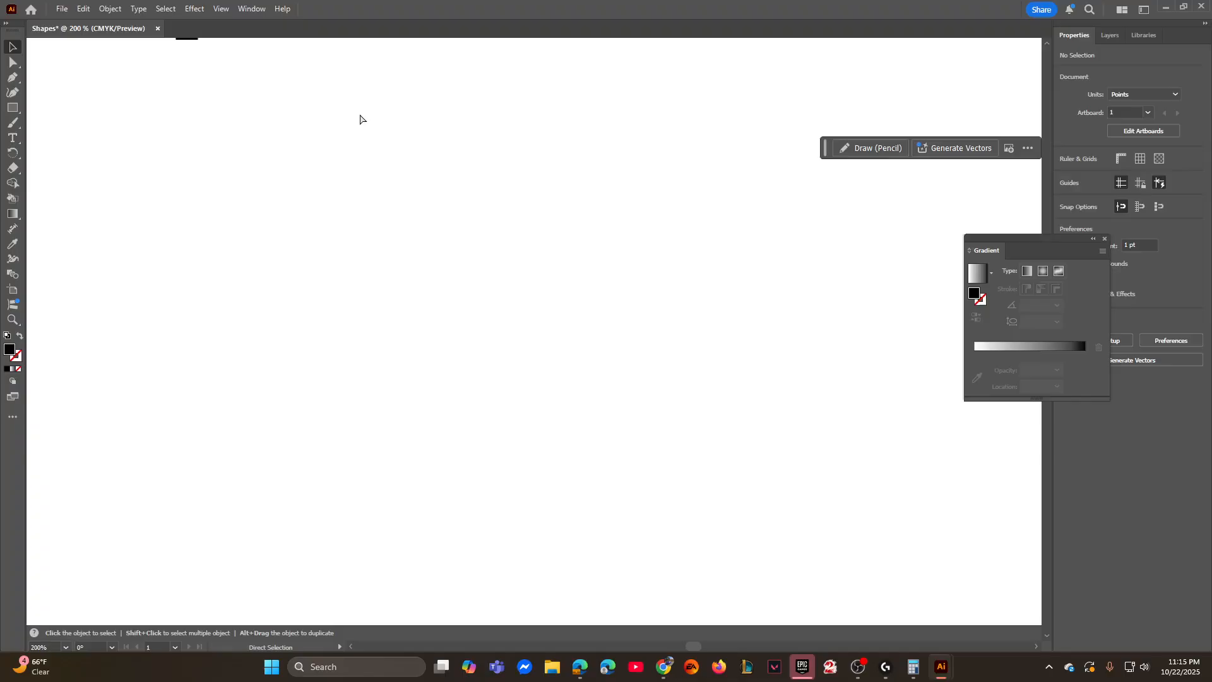
{"action": "key", "text": "space"}
{"action": "left_click_drag", "start_coordinate": [252, 129], "coordinate": [414, 395]}
{"action": "left_click", "coordinate": [177, 157]}
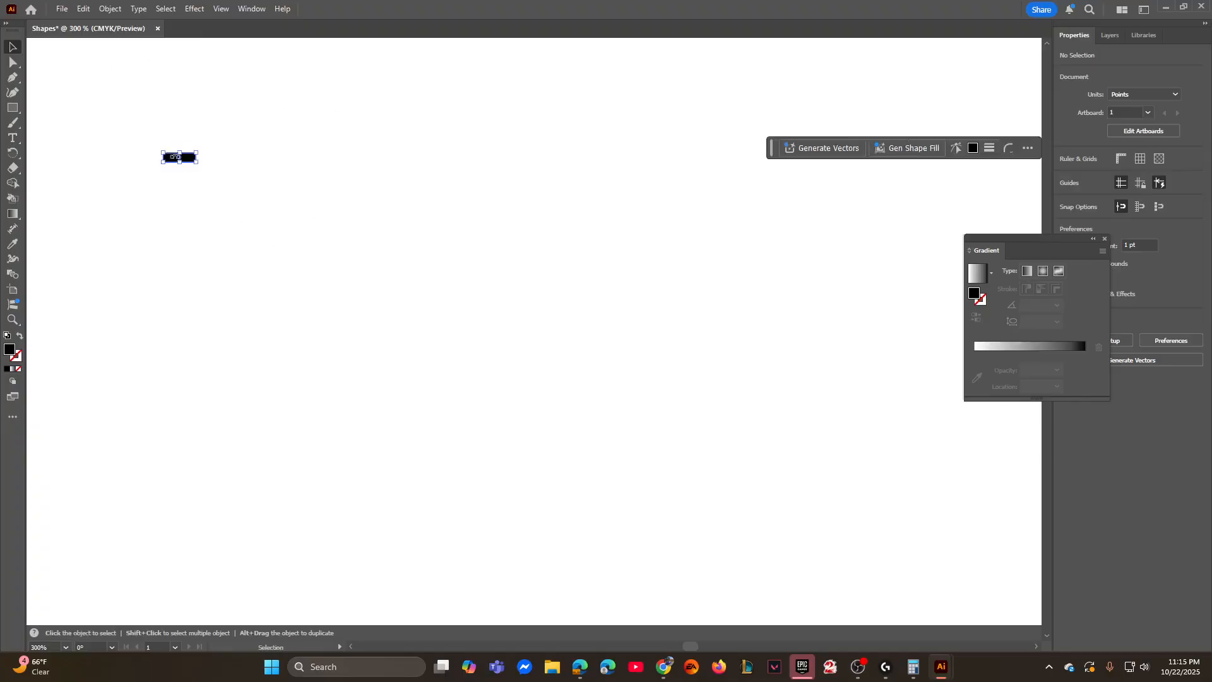
{"action": "left_click_drag", "start_coordinate": [200, 154], "coordinate": [436, 75]}
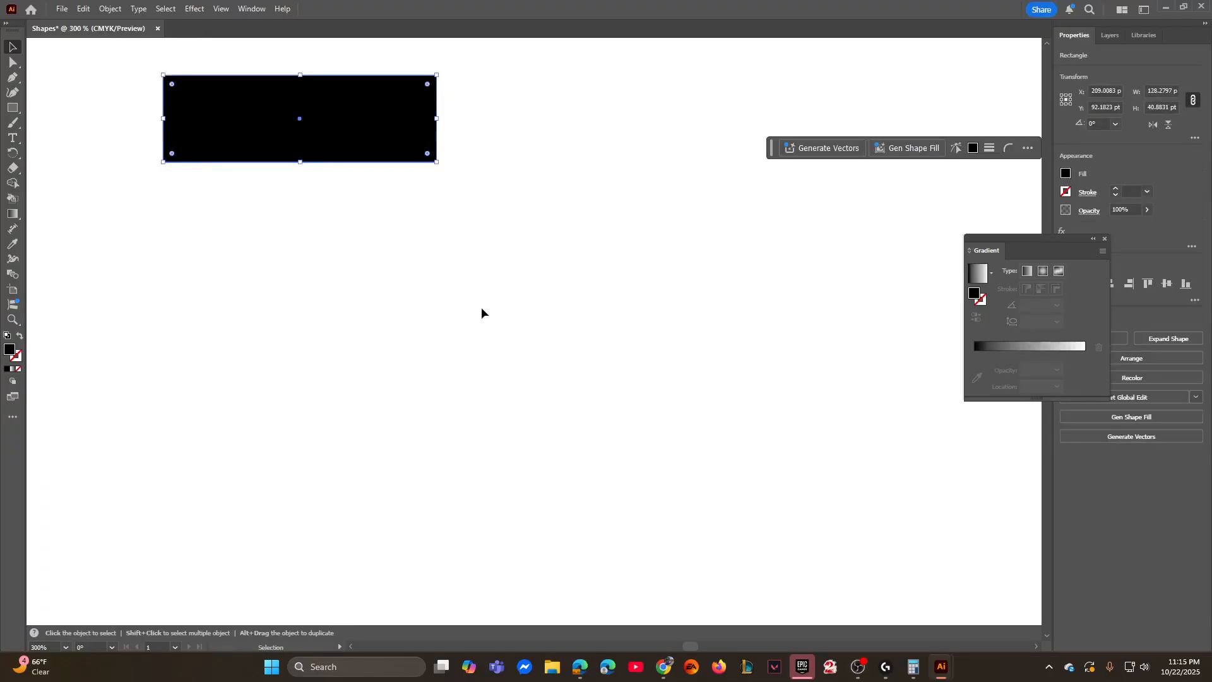
{"action": "key", "text": "ctrl+z"}
{"action": "left_click", "coordinate": [290, 252]}
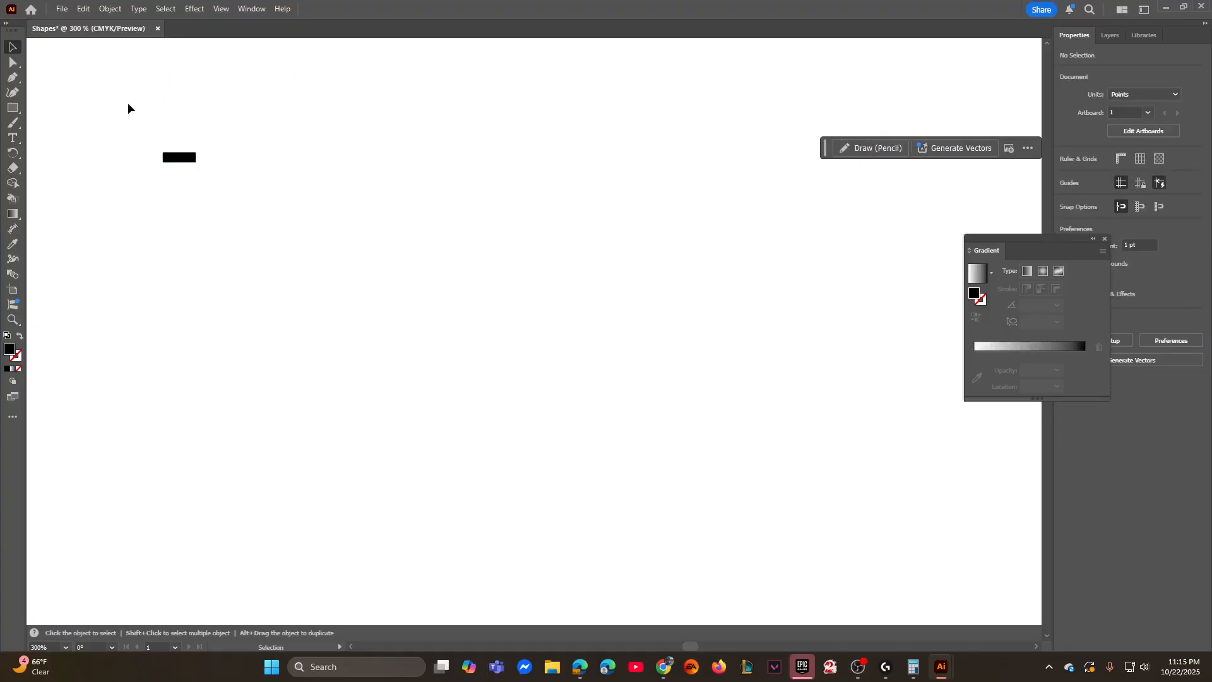
- Add a text object reading "CTRL + +" below and to the right of the small rectangle
{"action": "left_click_drag", "start_coordinate": [128, 104], "coordinate": [270, 214]}
{"action": "key", "text": "ctrl+1"}
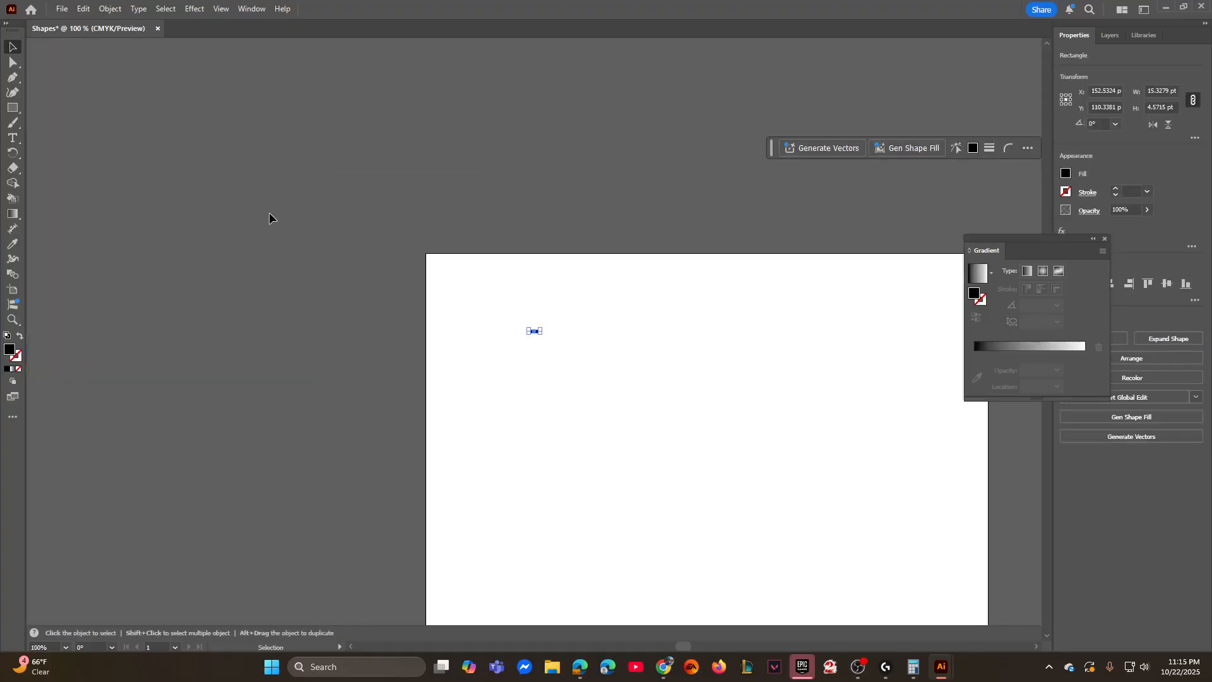
{"action": "left_click_drag", "start_coordinate": [653, 438], "coordinate": [406, 315]}
{"action": "left_click", "coordinate": [327, 297]}
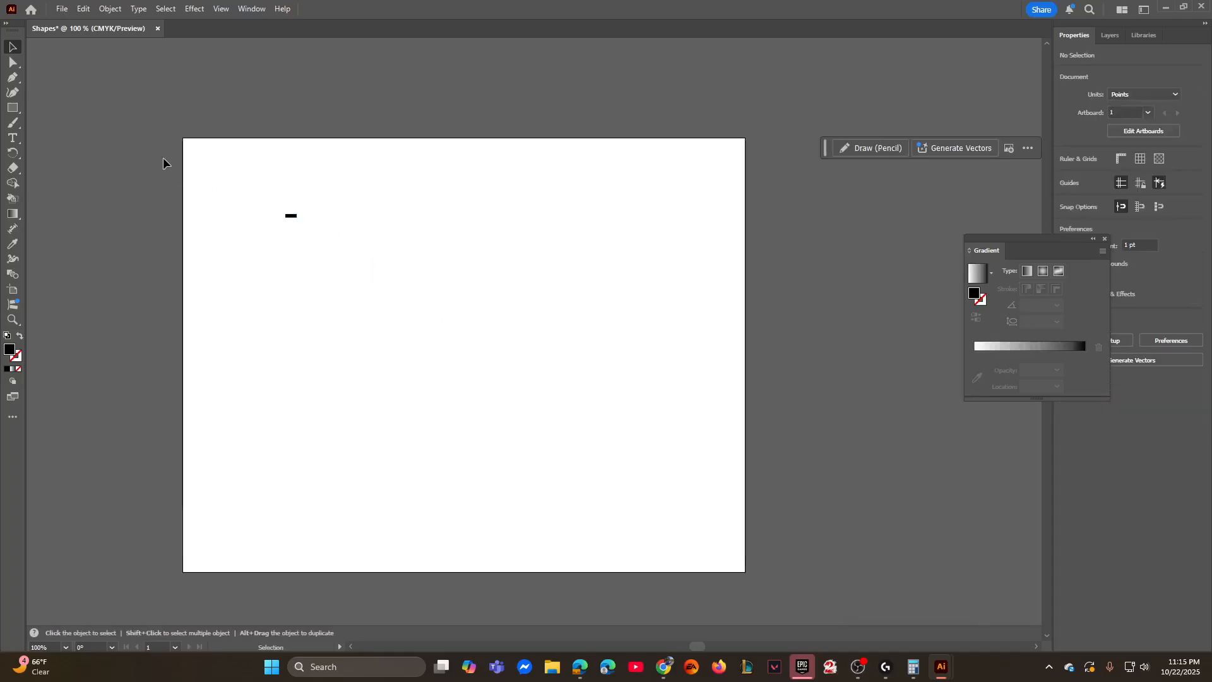
{"action": "left_click", "coordinate": [13, 138]}
{"action": "left_click", "coordinate": [368, 289]}
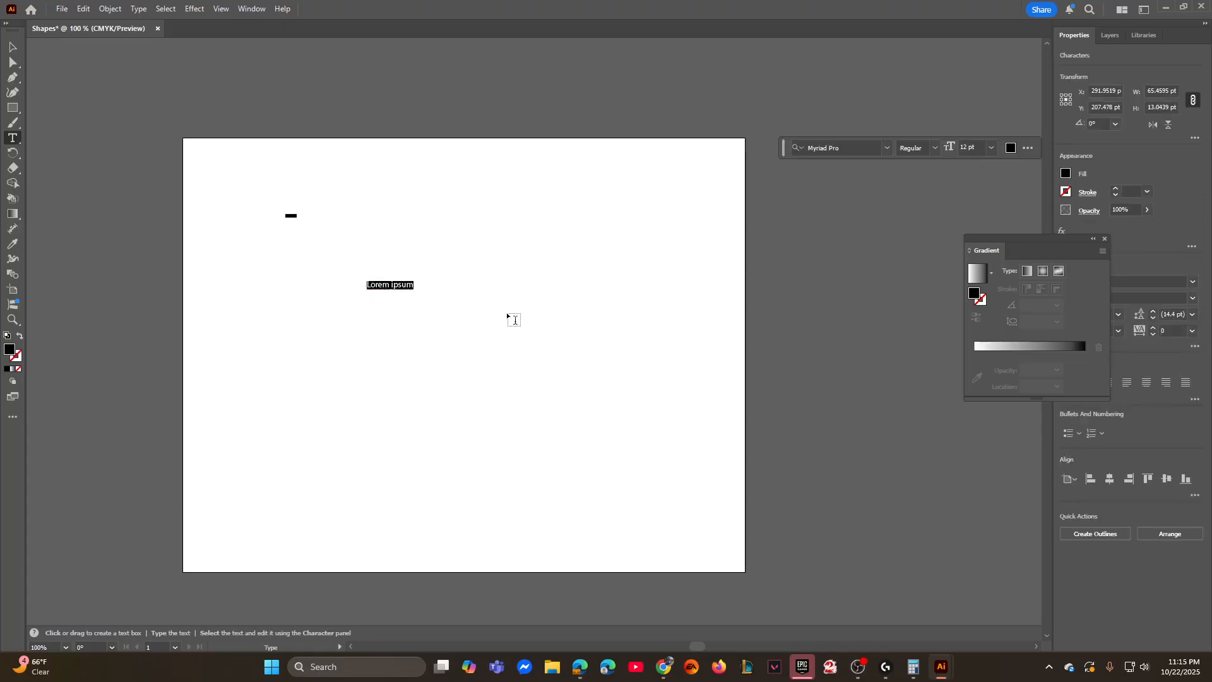
{"action": "type", "text": "CTRL + +"}
- Add a second line to the text reading "CTRL + - Zoom out"
{"action": "key", "text": "Return"}
{"action": "type", "text": "CTRL + _"}
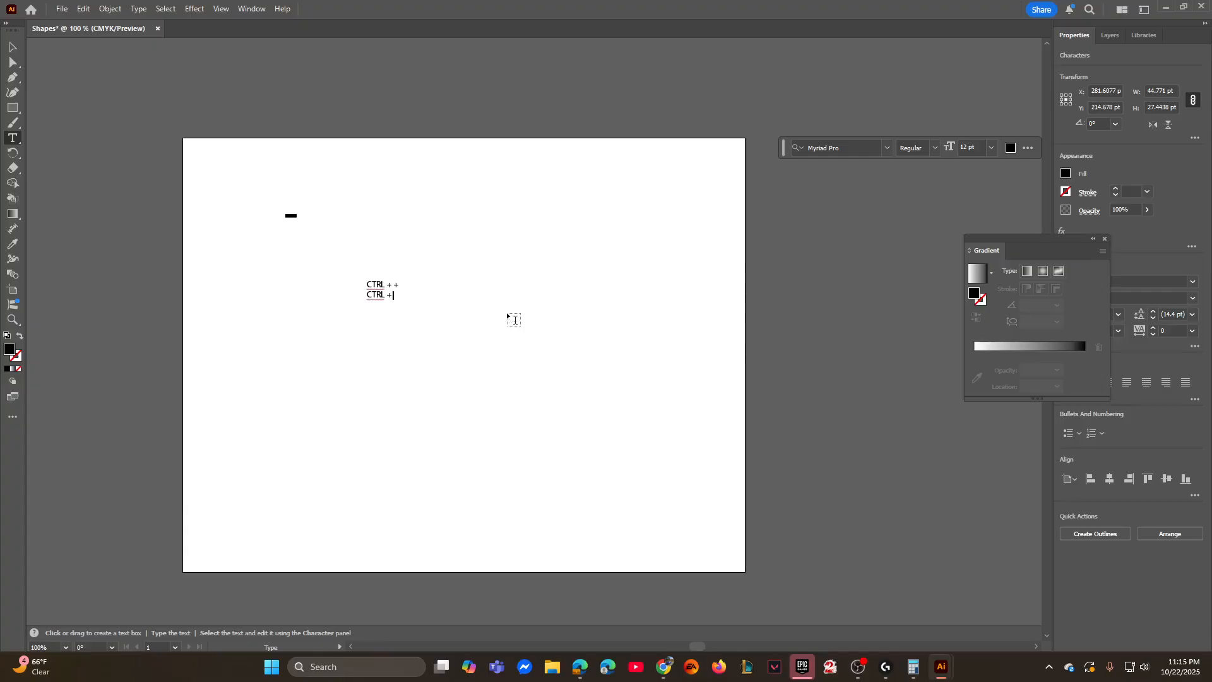
{"action": "key", "text": "BackSpace"}
{"action": "type", "text": "- Zoom out"}
- Append "Zoom In" to the text's first line and finish editing with the text deselected
{"action": "left_click", "coordinate": [409, 288]}
{"action": "type", "text": "Zoom In"}
{"action": "key", "text": "Escape"}
{"action": "left_click", "coordinate": [570, 295]}
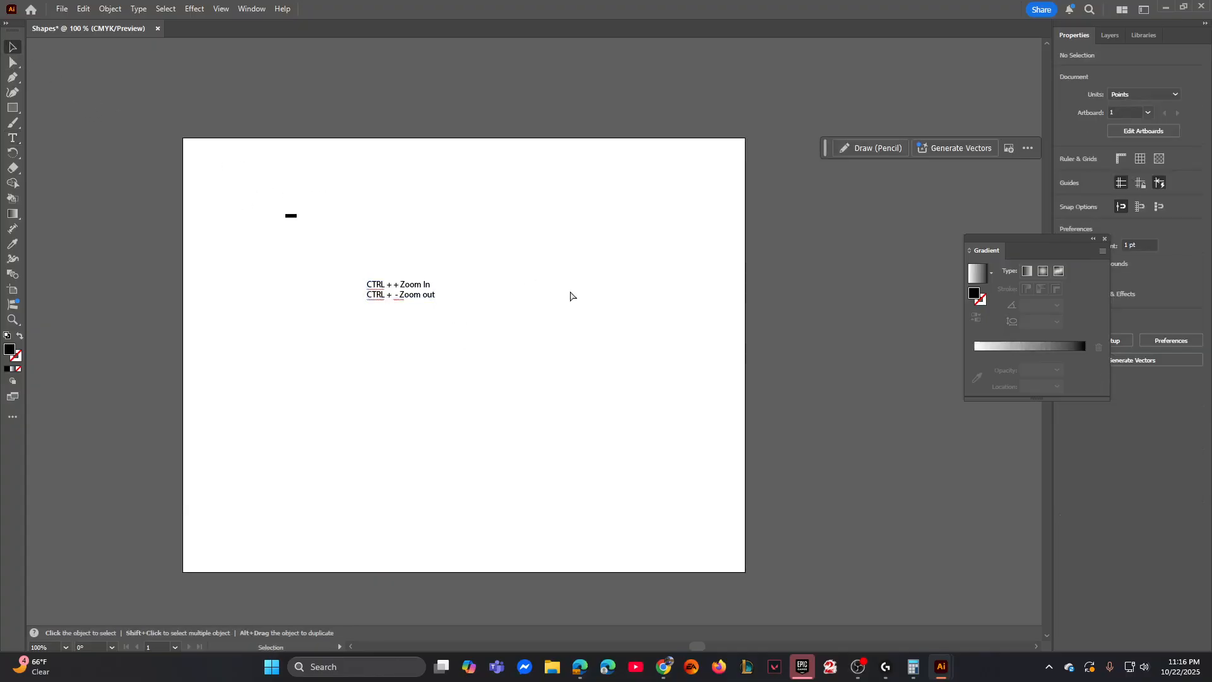
- Zoom in and out repeatedly on the artboard's zoom-shortcut text
{"action": "key", "text": "ctrl"}
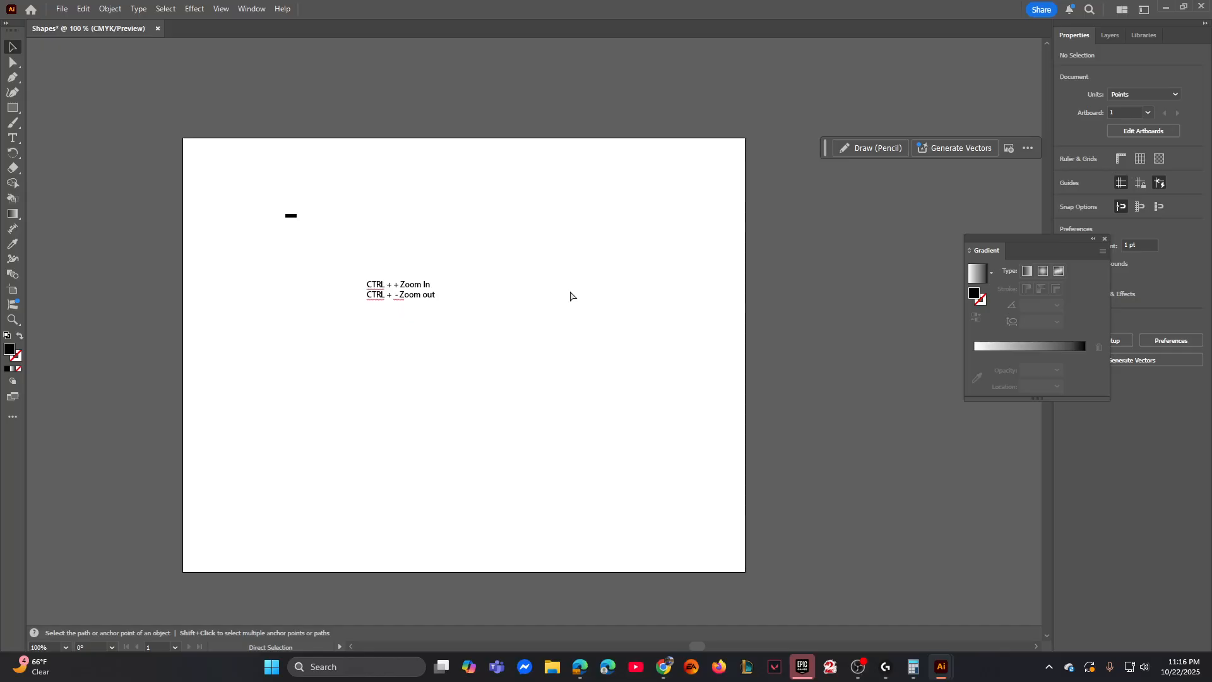
{"action": "key", "text": "ctrl+plus"}
{"action": "key", "text": "ctrl+plus"}
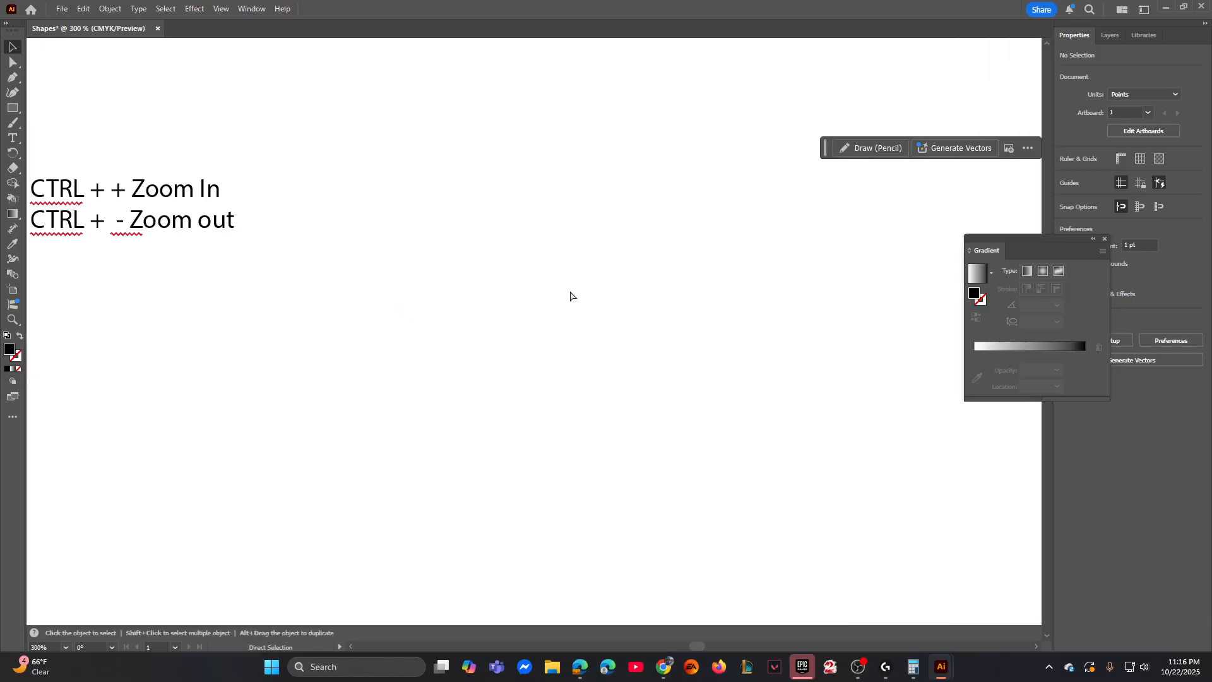
{"action": "key", "text": "ctrl+minus"}
{"action": "key", "text": "ctrl+minus"}
{"action": "key", "text": "ctrl+plus"}
{"action": "key", "text": "ctrl+plus"}
{"action": "key", "text": "ctrl+plus"}
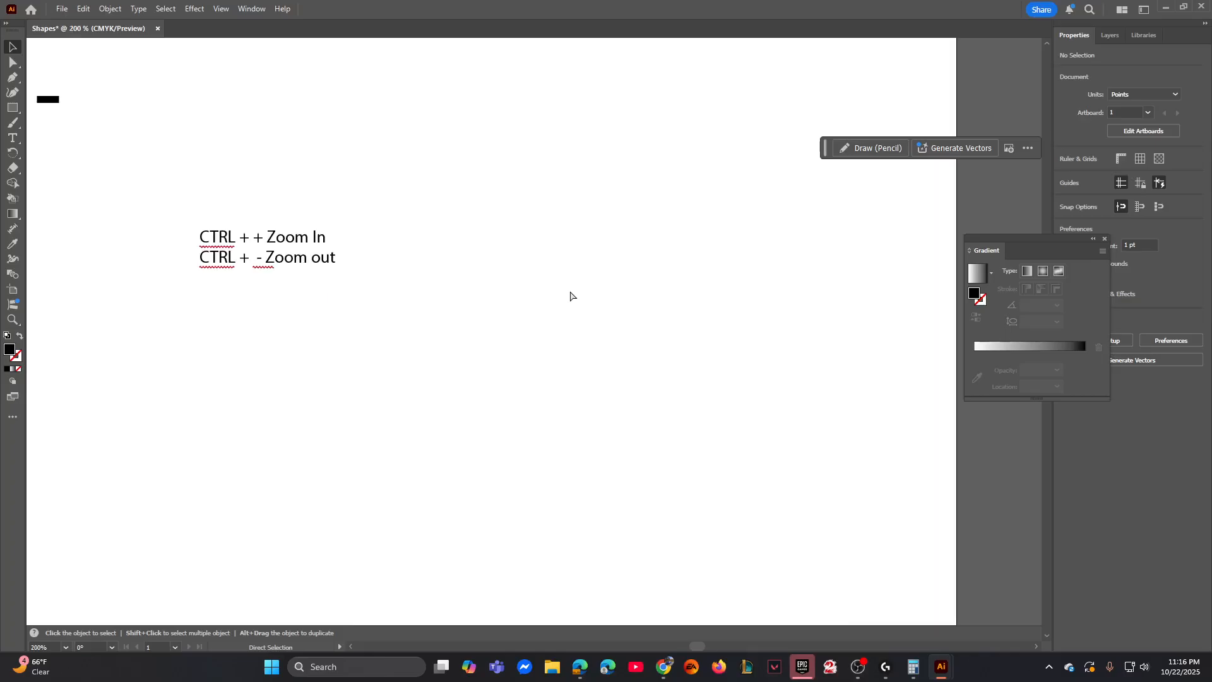
- Duplicate the two-line zoom-shortcut text directly below the original
{"action": "key", "text": "space"}
{"action": "left_click_drag", "start_coordinate": [221, 272], "coordinate": [436, 304]}
{"action": "left_click", "coordinate": [379, 261]}
{"action": "left_click_drag", "start_coordinate": [379, 261], "coordinate": [381, 371], "text": "alt"}
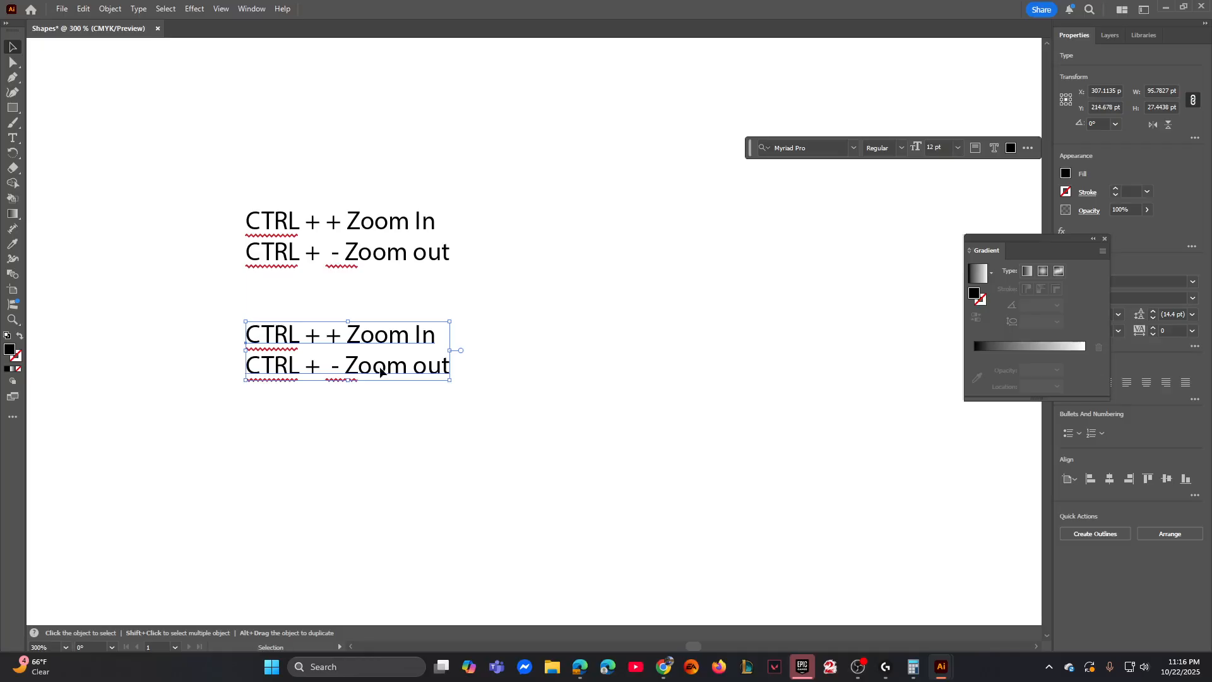
- Replace the copied text with "SPACEBAR - MOVE" and finish editing
{"action": "triple_click", "coordinate": [381, 371]}
{"action": "key", "text": "ctrl+a"}
{"action": "type", "text": "SPACE"}
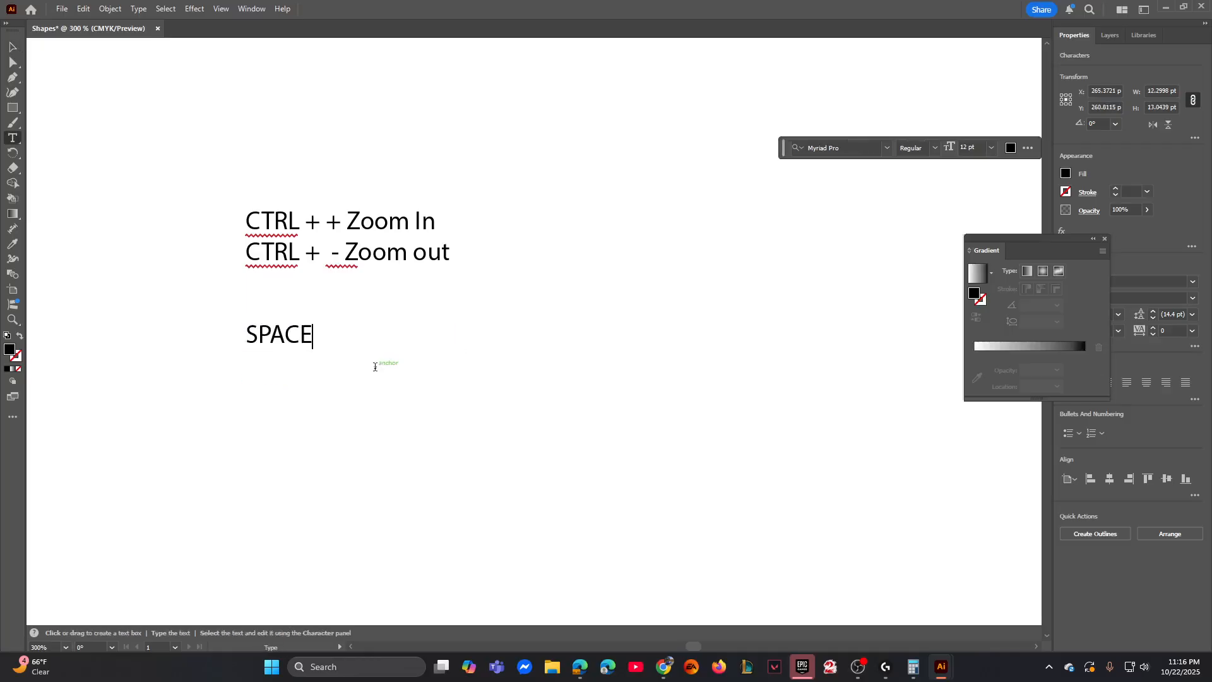
{"action": "type", "text": "C"}
{"action": "key", "text": "BackSpace"}
{"action": "type", "text": "BAR - MOVE"}
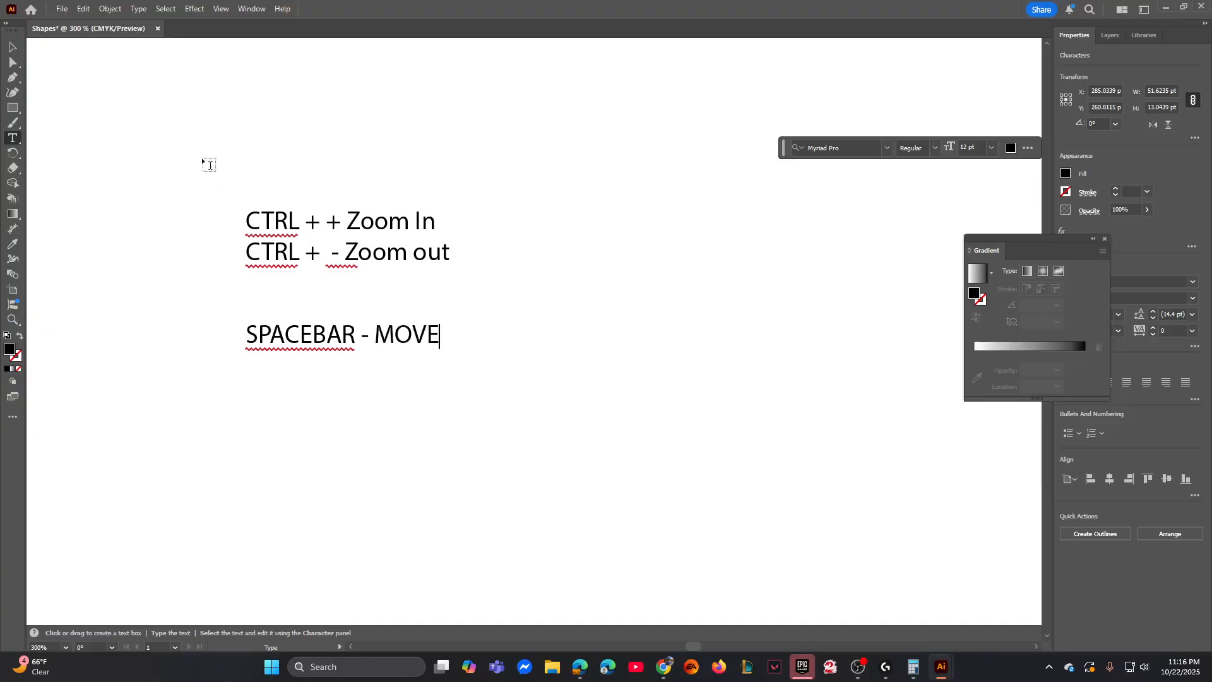
{"action": "key", "text": "Escape"}
- Pan the canvas in several directions around the shortcut notes
{"action": "key", "text": "space"}
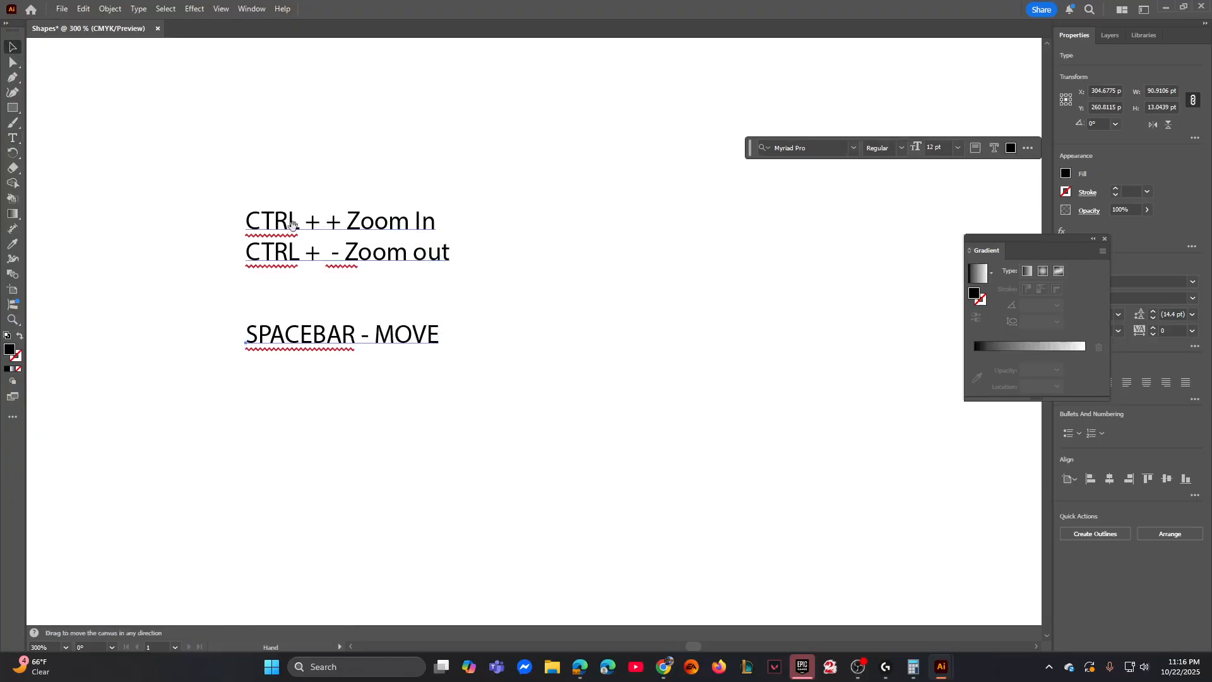
{"action": "left_click_drag", "start_coordinate": [284, 216], "coordinate": [724, 427]}
{"action": "left_click_drag", "start_coordinate": [634, 310], "coordinate": [277, 536]}
{"action": "left_click_drag", "start_coordinate": [433, 462], "coordinate": [260, 91]}
{"action": "left_click_drag", "start_coordinate": [268, 371], "coordinate": [698, 198]}
{"action": "left_click_drag", "start_coordinate": [376, 306], "coordinate": [30, 435]}
{"action": "left_click_drag", "start_coordinate": [325, 268], "coordinate": [368, 233]}
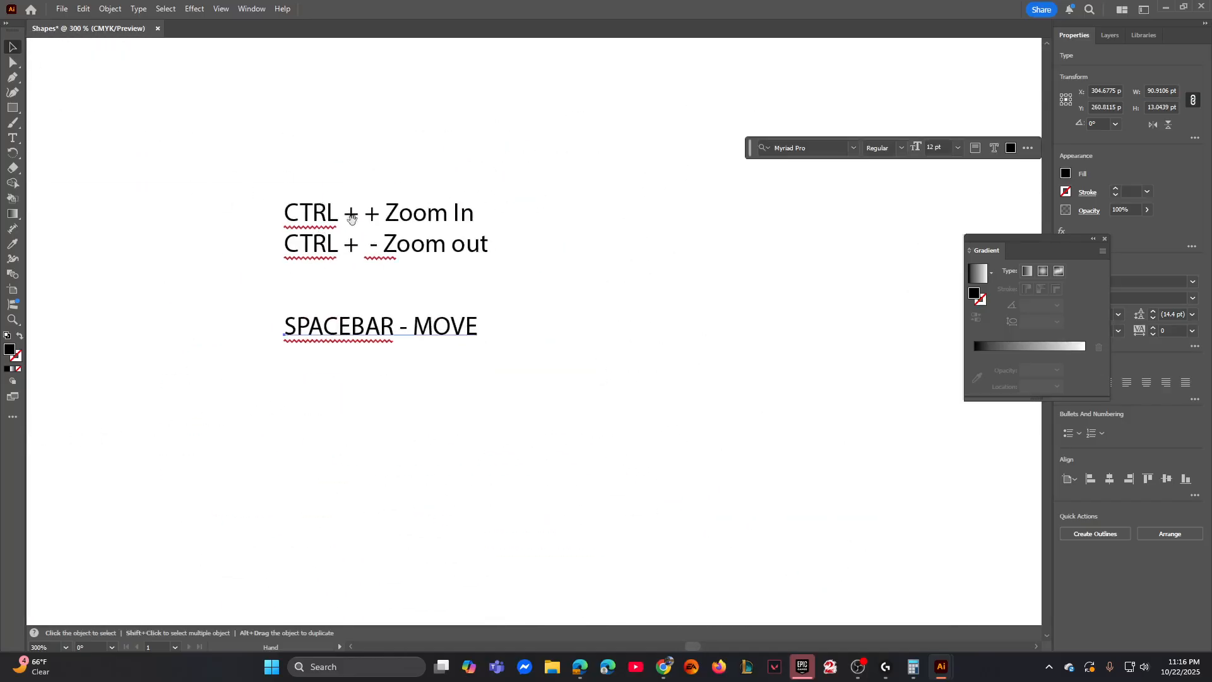
- Delete both shortcut text notes, leaving only the small rectangle on the artboard
{"action": "left_click_drag", "start_coordinate": [307, 173], "coordinate": [382, 303]}
{"action": "left_click_drag", "start_coordinate": [284, 266], "coordinate": [591, 487]}
{"action": "key", "text": "Delete"}
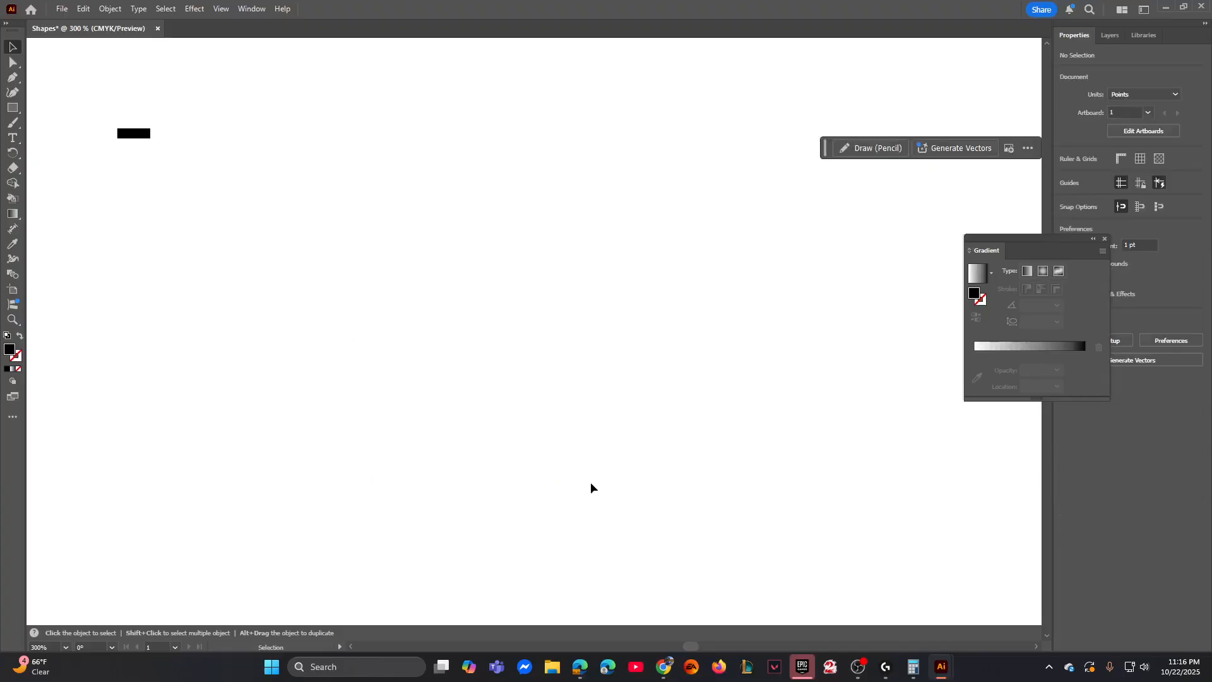
- Draw a rectangle 70.9923 pt wide and 4.5715 pt high below and to the right of the small rectangle
{"action": "key", "text": "space"}
{"action": "left_click_drag", "start_coordinate": [279, 246], "coordinate": [397, 306]}
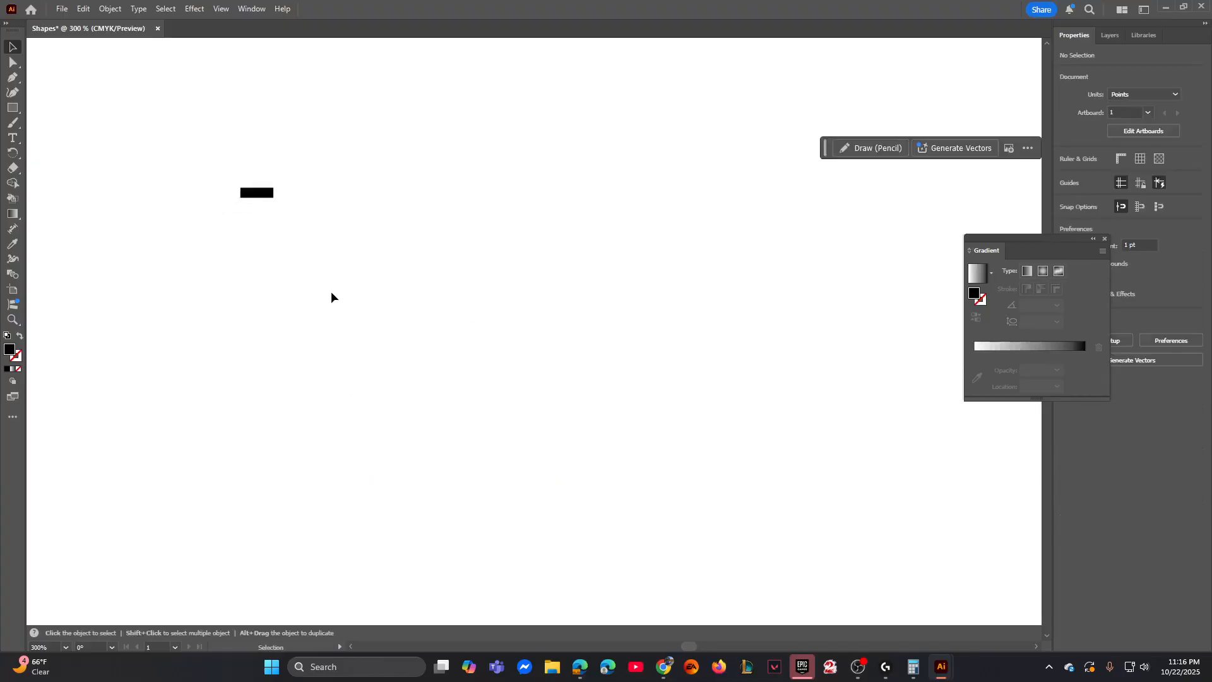
{"action": "key", "text": "m"}
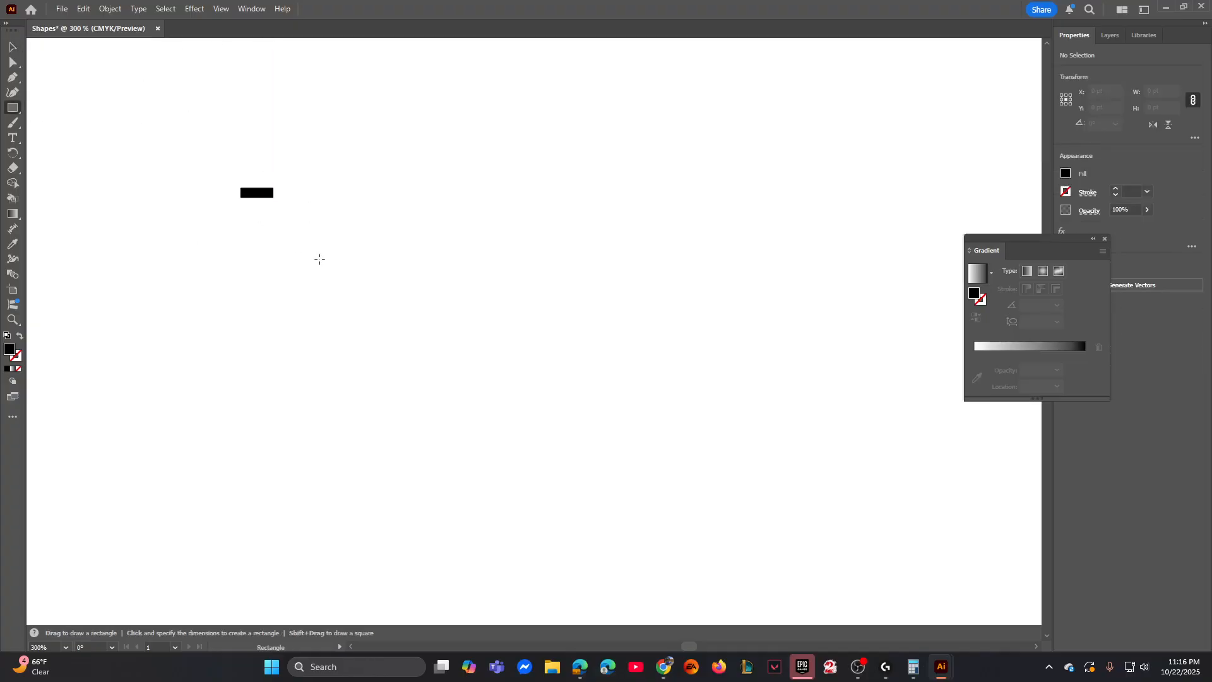
{"action": "left_click", "coordinate": [319, 259]}
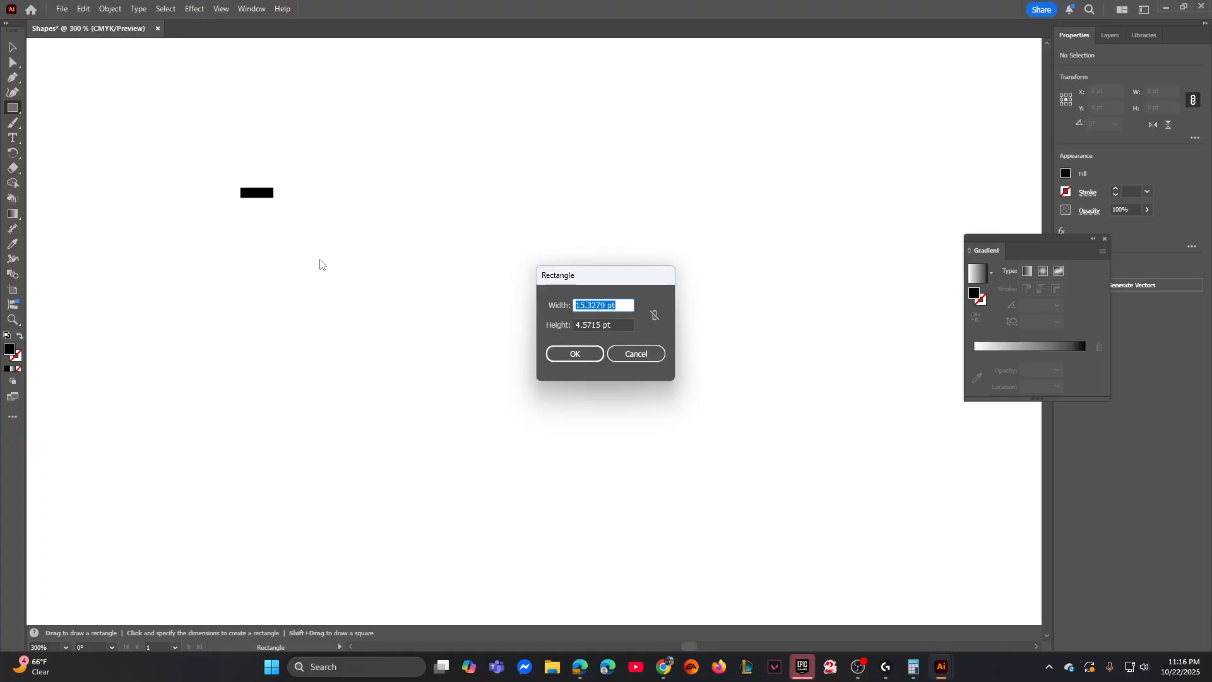
{"action": "type", "text": "70.9923"}
{"action": "key", "text": "Tab"}
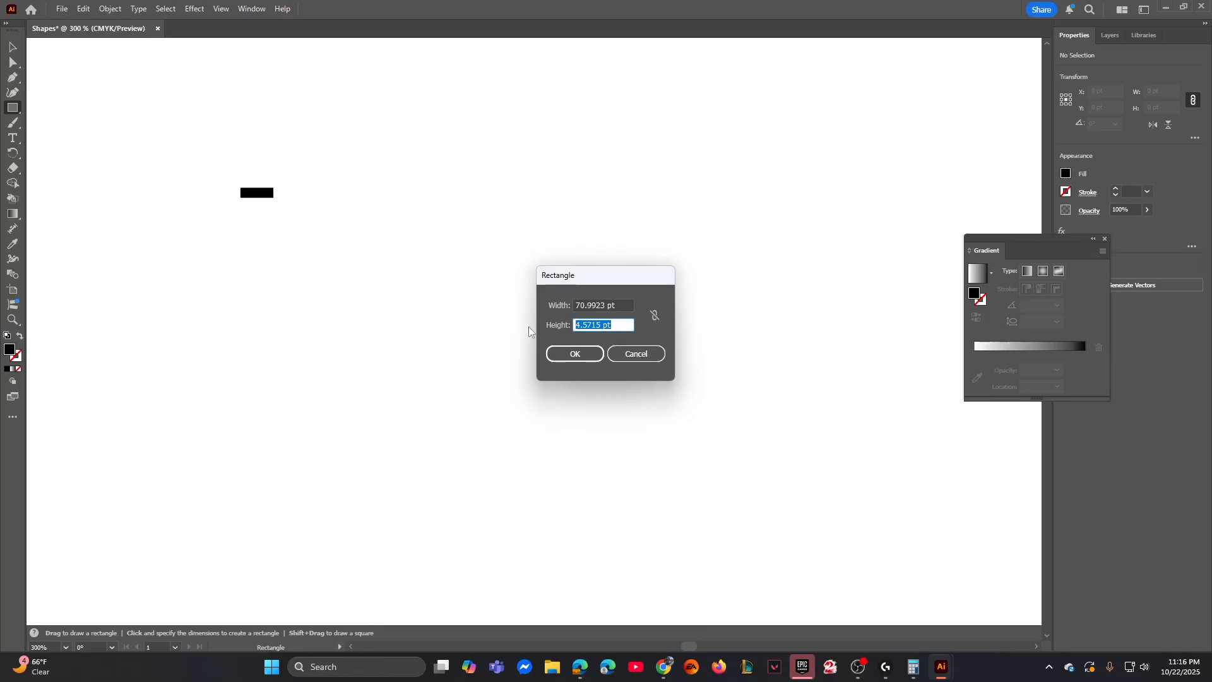
{"action": "left_click", "coordinate": [587, 356]}
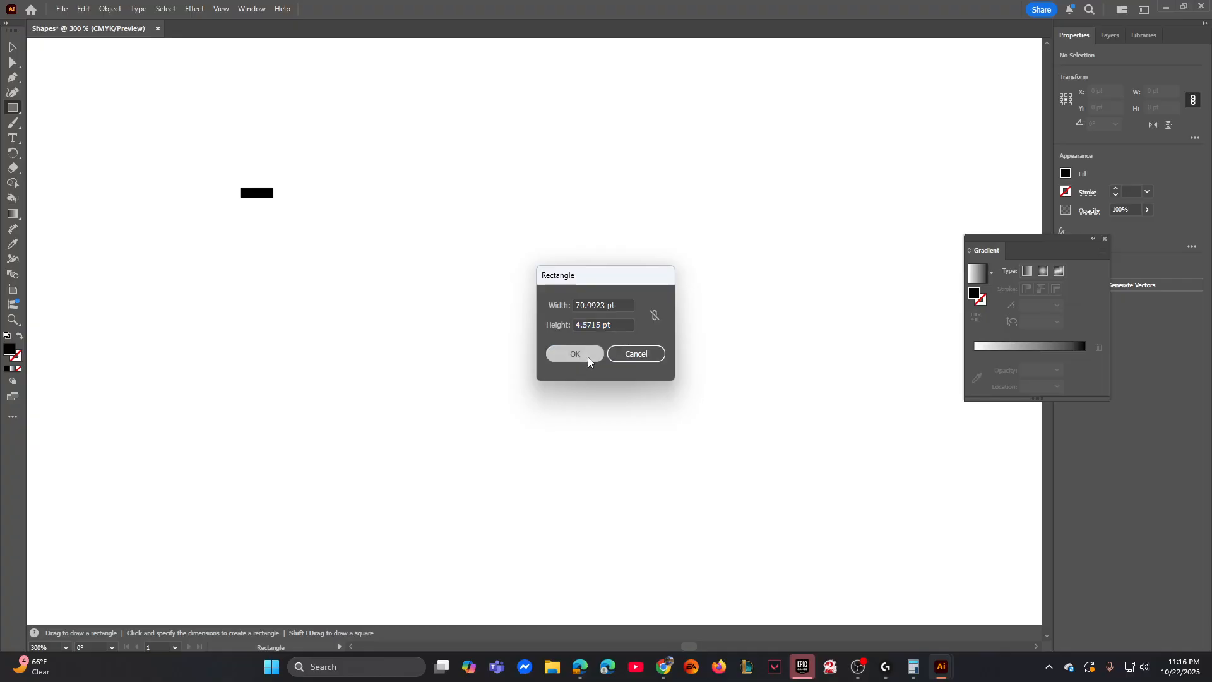
- Move the long rectangle up beside the small one so both align in one row, and deselect it
{"action": "left_click", "coordinate": [12, 47]}
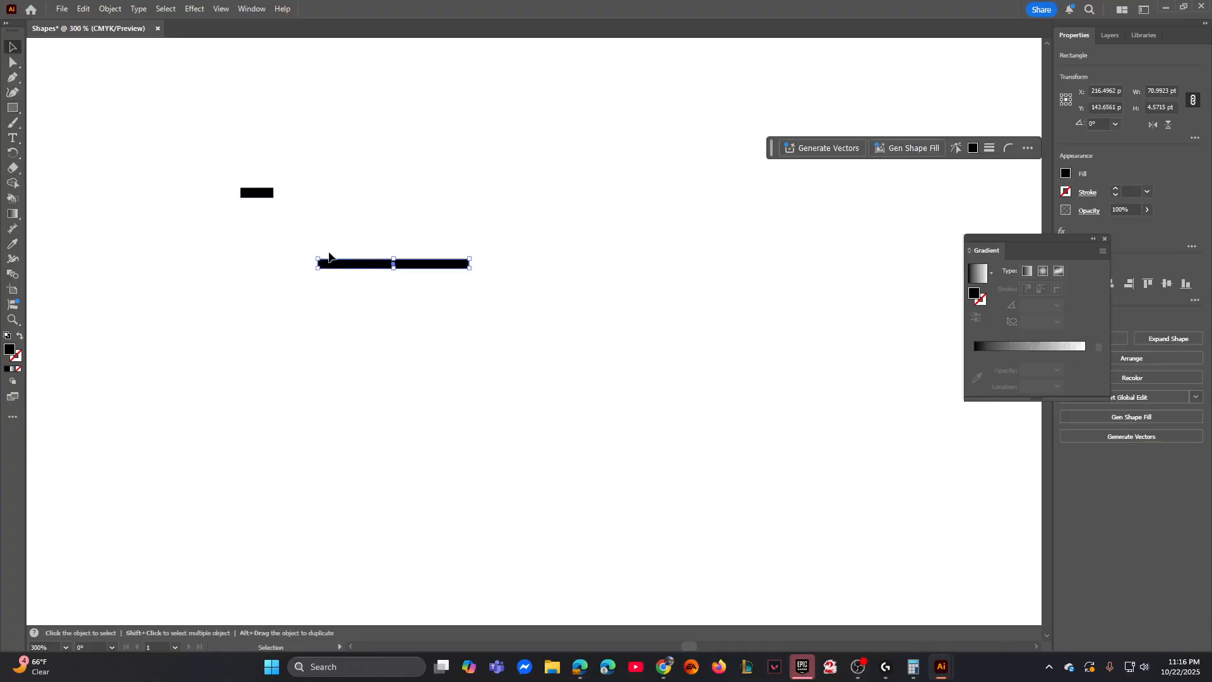
{"action": "left_click_drag", "start_coordinate": [345, 264], "coordinate": [334, 200]}
{"action": "left_click", "coordinate": [232, 280]}
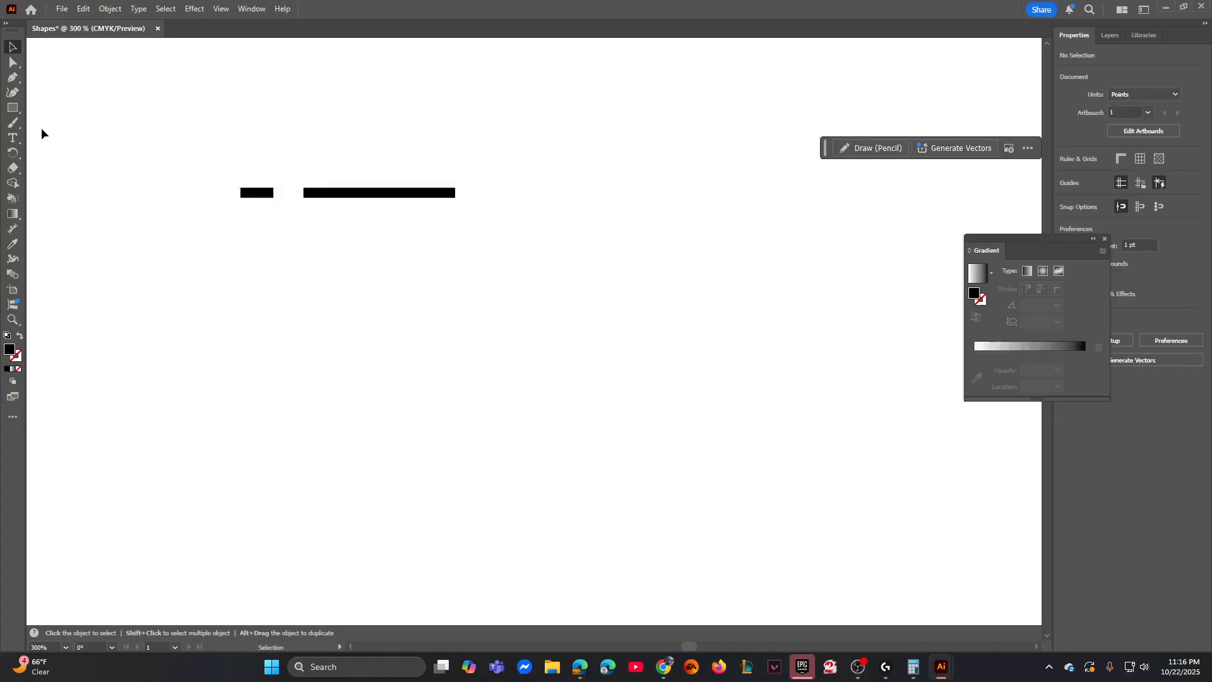
- Draw a thin rectangle 15.3279 pt wide and 1.0084 pt high below the small rectangle, aligned to its left edge
{"action": "key", "text": "m"}
{"action": "left_click_drag", "start_coordinate": [241, 188], "coordinate": [241, 266]}
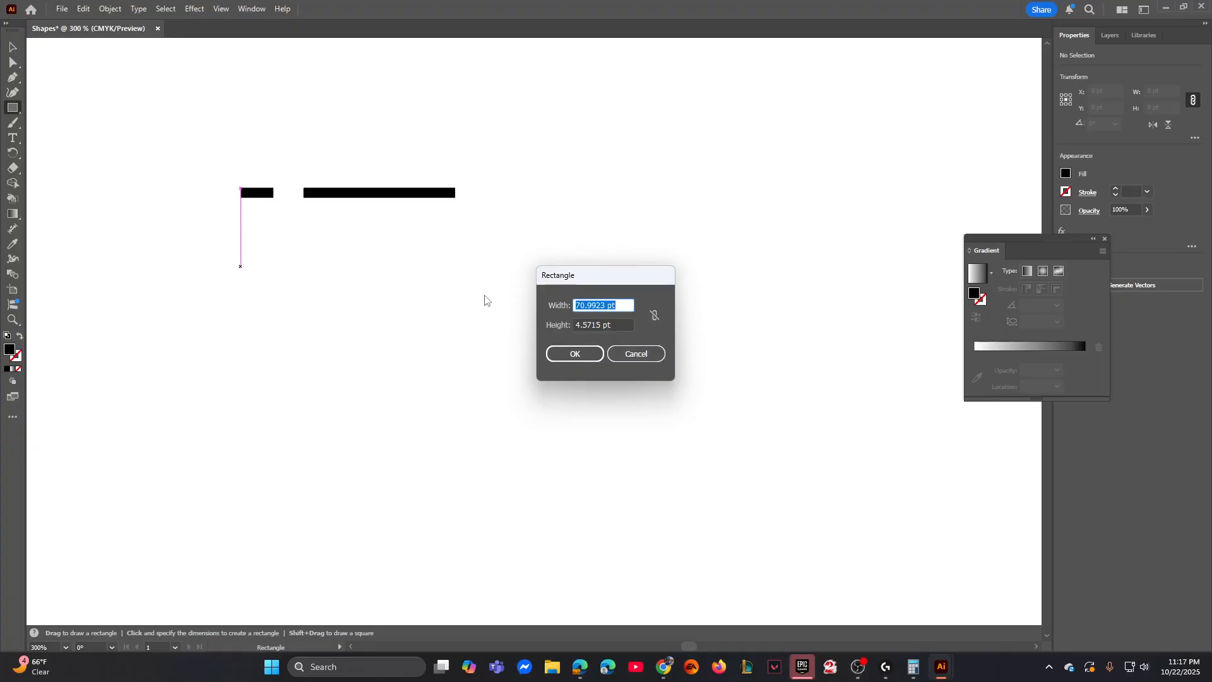
{"action": "type", "text": "15.3279"}
{"action": "left_click", "coordinate": [627, 323]}
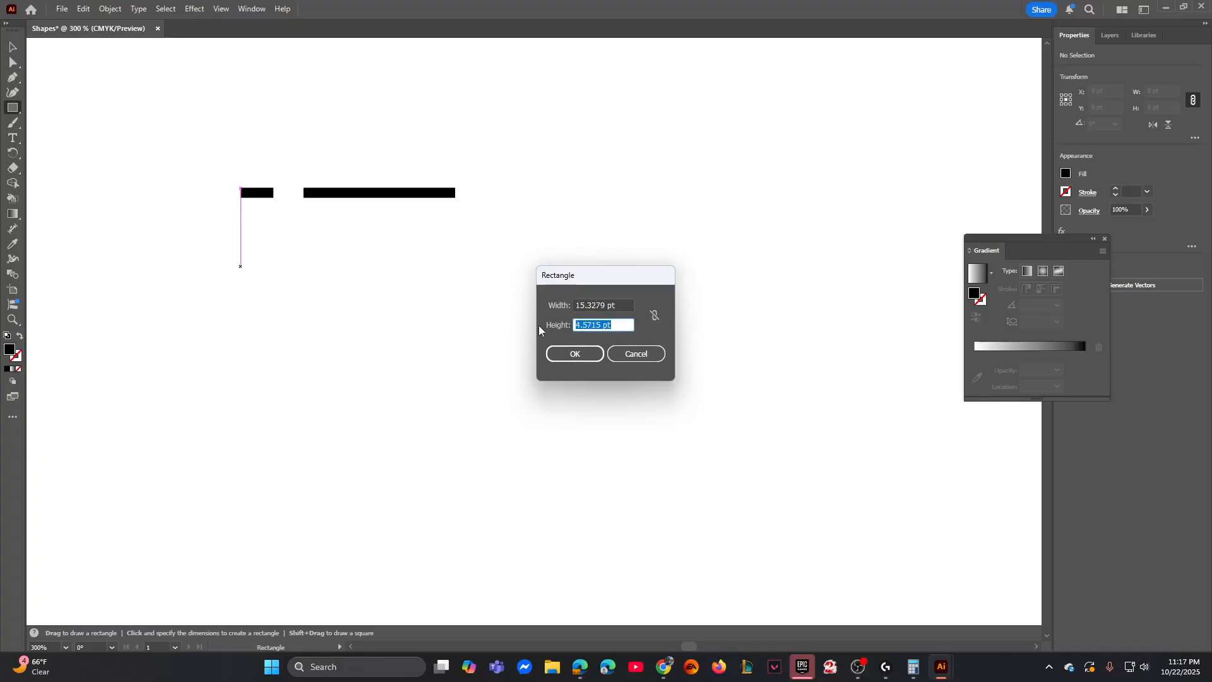
{"action": "type", "text": "1.0084"}
{"action": "left_click", "coordinate": [592, 354]}
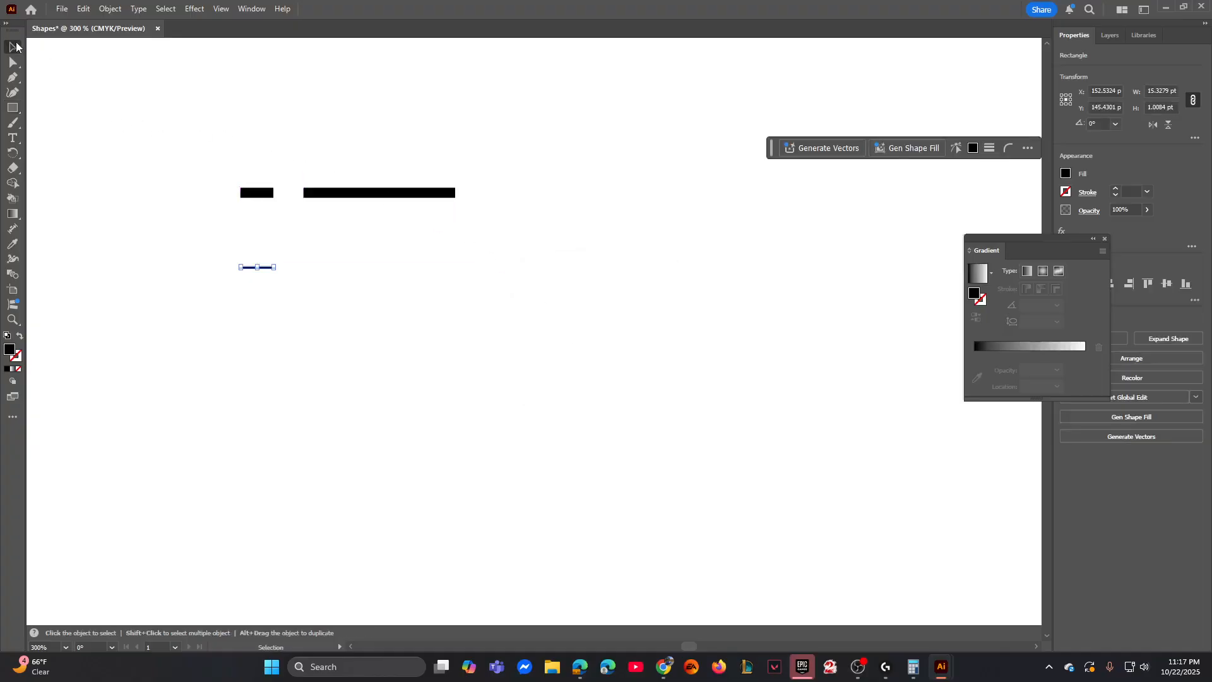
- Draw a thin rectangle 70.9923 pt wide and 1.0084 pt high below the long rectangle
{"action": "left_click", "coordinate": [315, 245]}
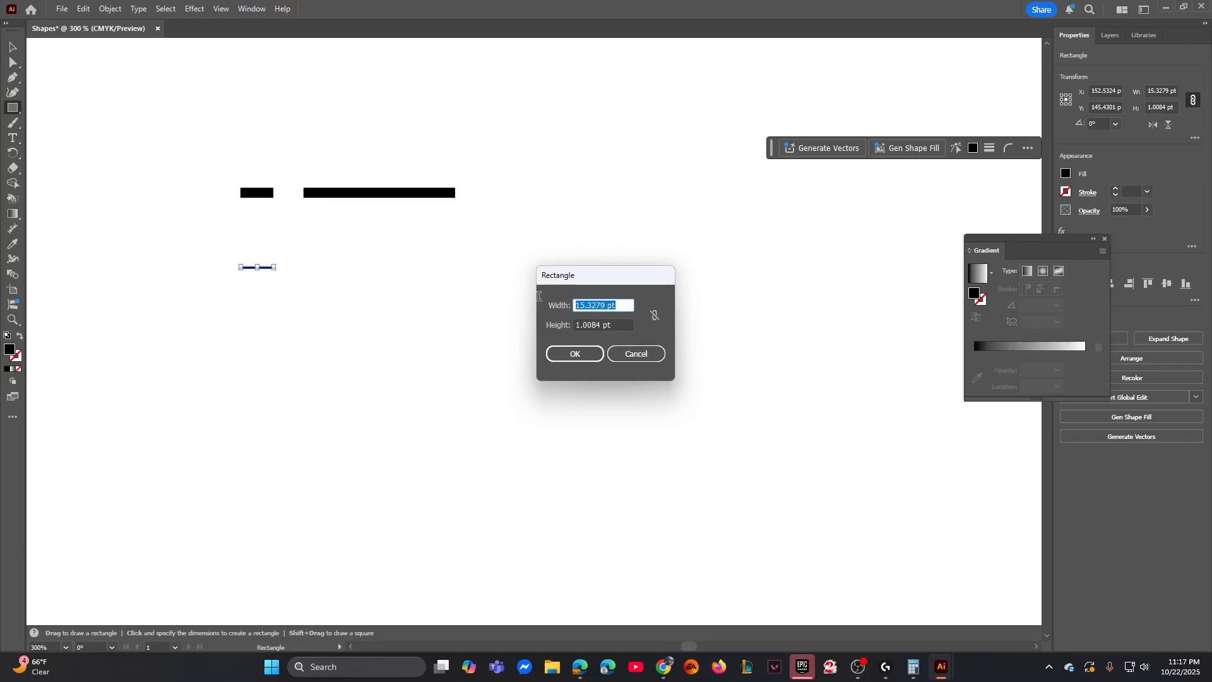
{"action": "type", "text": "70.9923"}
{"action": "key", "text": "Tab"}
{"action": "type", "text": "1"}
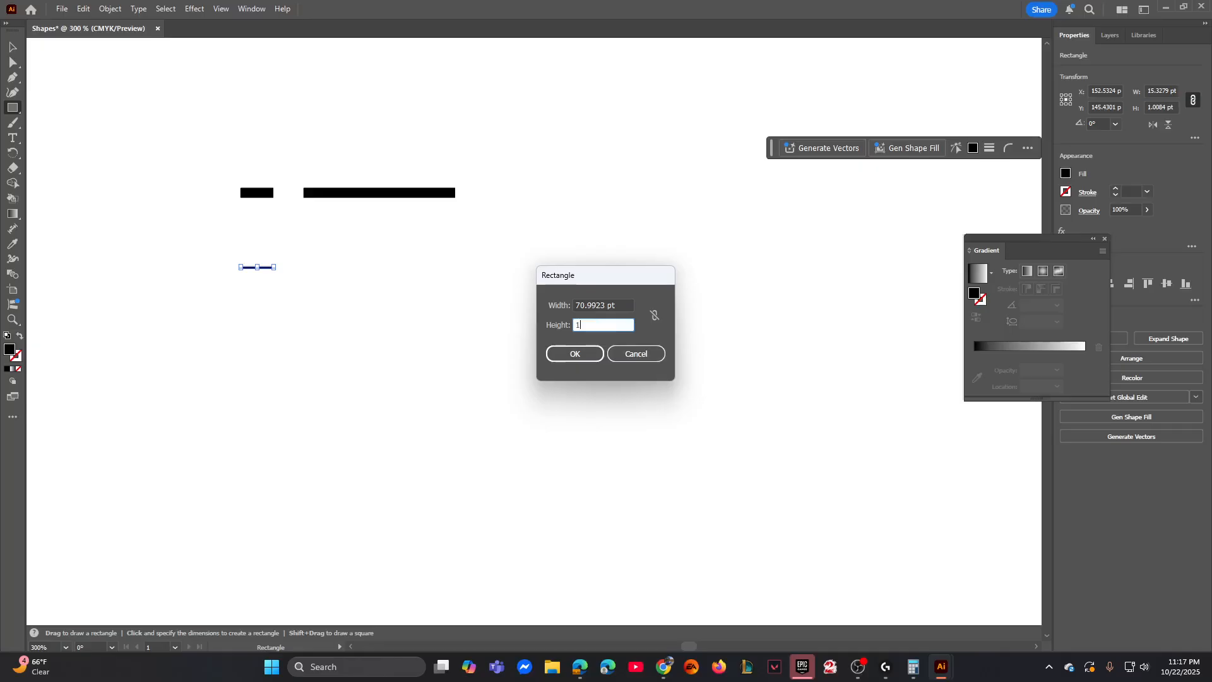
{"action": "type", "text": ".0084"}
{"action": "left_click", "coordinate": [559, 359]}
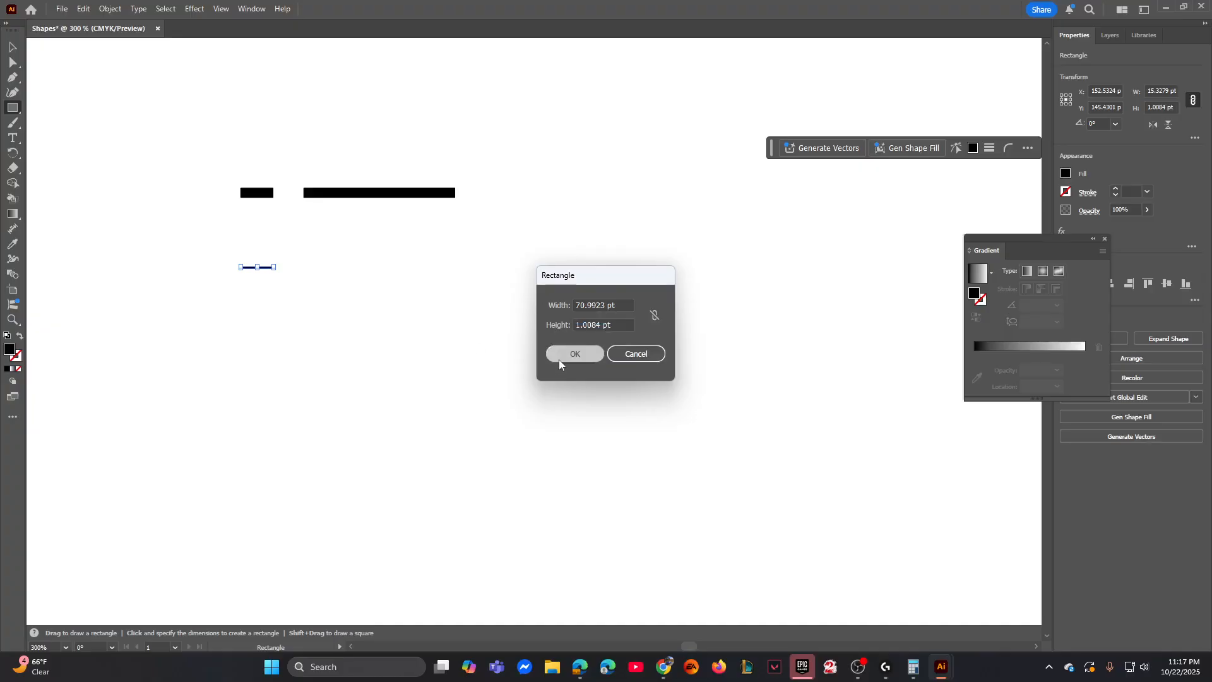
- Move the two thin rectangles up into a row just below the matching thick ones, aligned with their edges, and deselect
{"action": "key", "text": "v"}
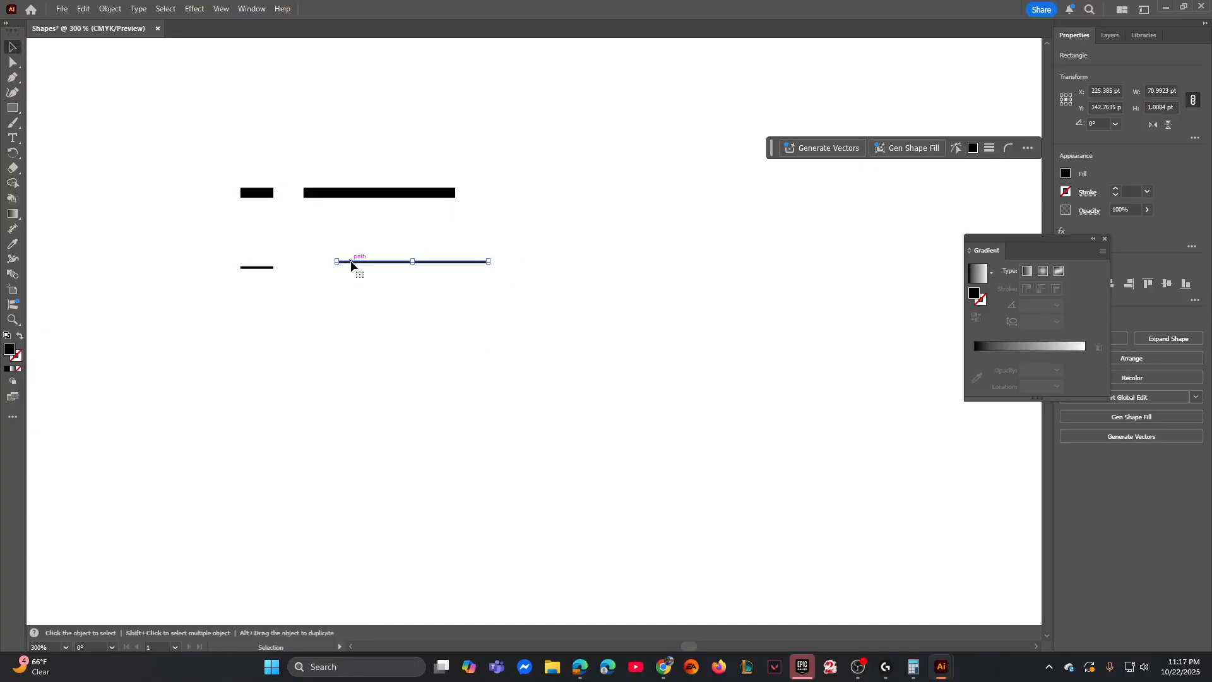
{"action": "left_click_drag", "start_coordinate": [351, 264], "coordinate": [318, 225]}
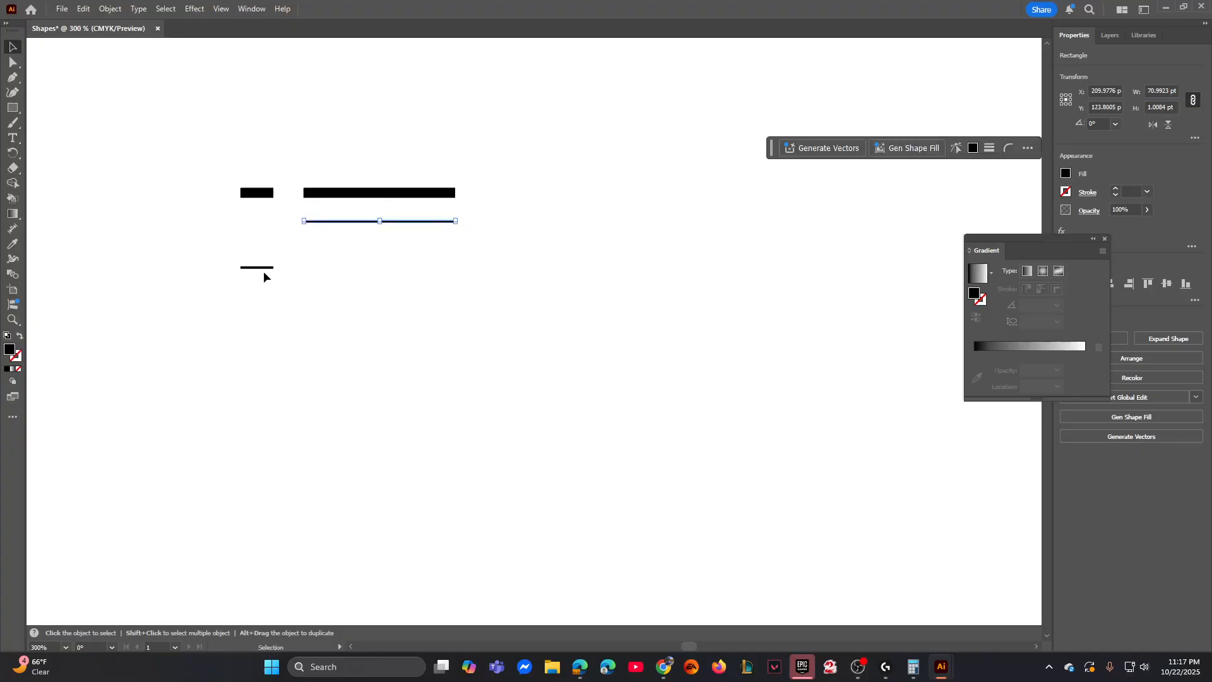
{"action": "left_click_drag", "start_coordinate": [263, 272], "coordinate": [265, 221]}
{"action": "left_click", "coordinate": [291, 246]}
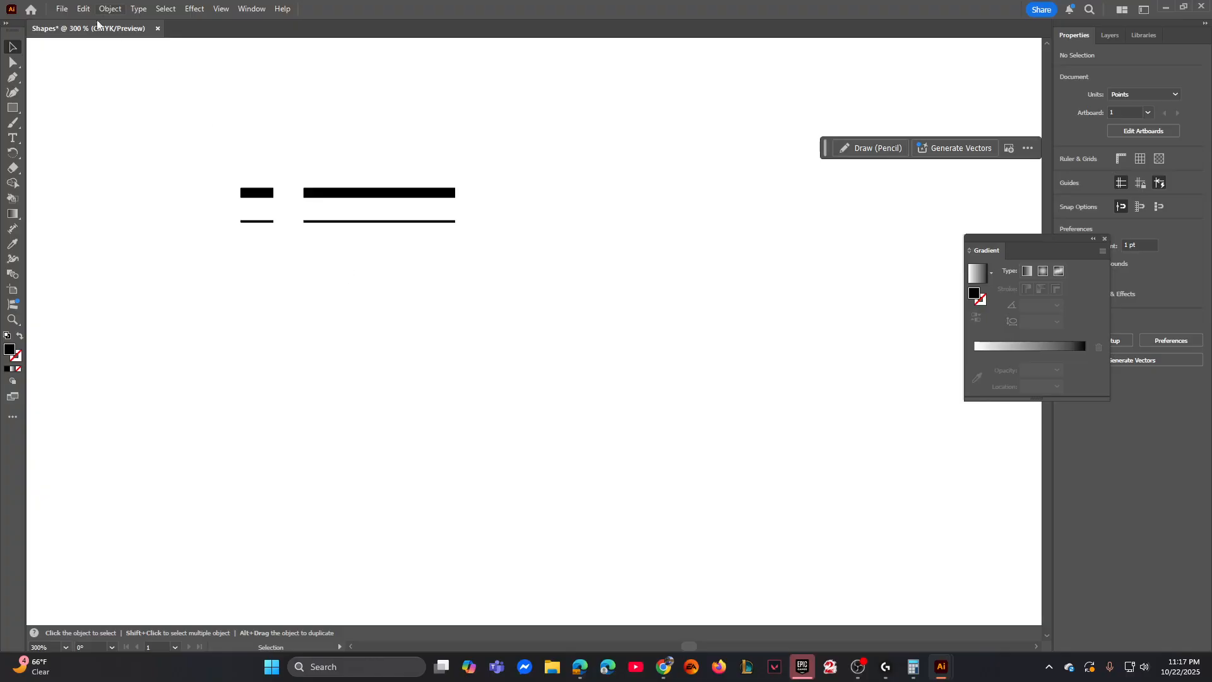
- Draw a rectangle 1.479 pt wide and 8.3955 pt high below the short thin bar, aligned to its left edge
{"action": "key", "text": "m"}
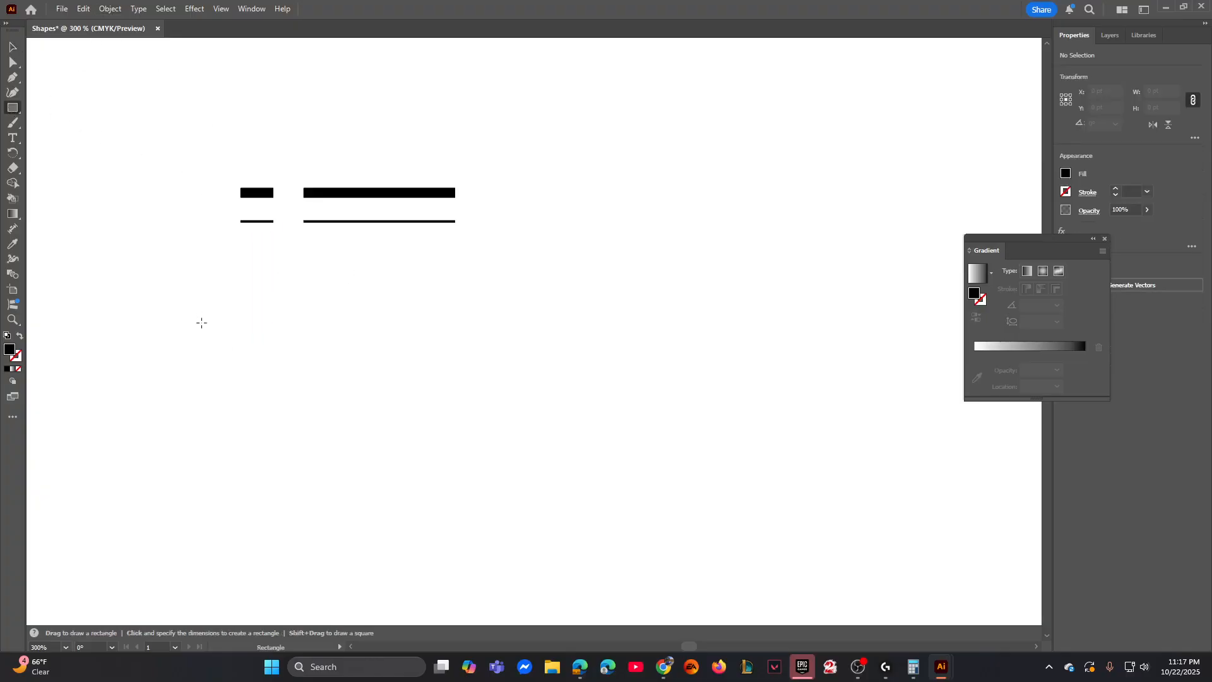
{"action": "left_click", "coordinate": [240, 256]}
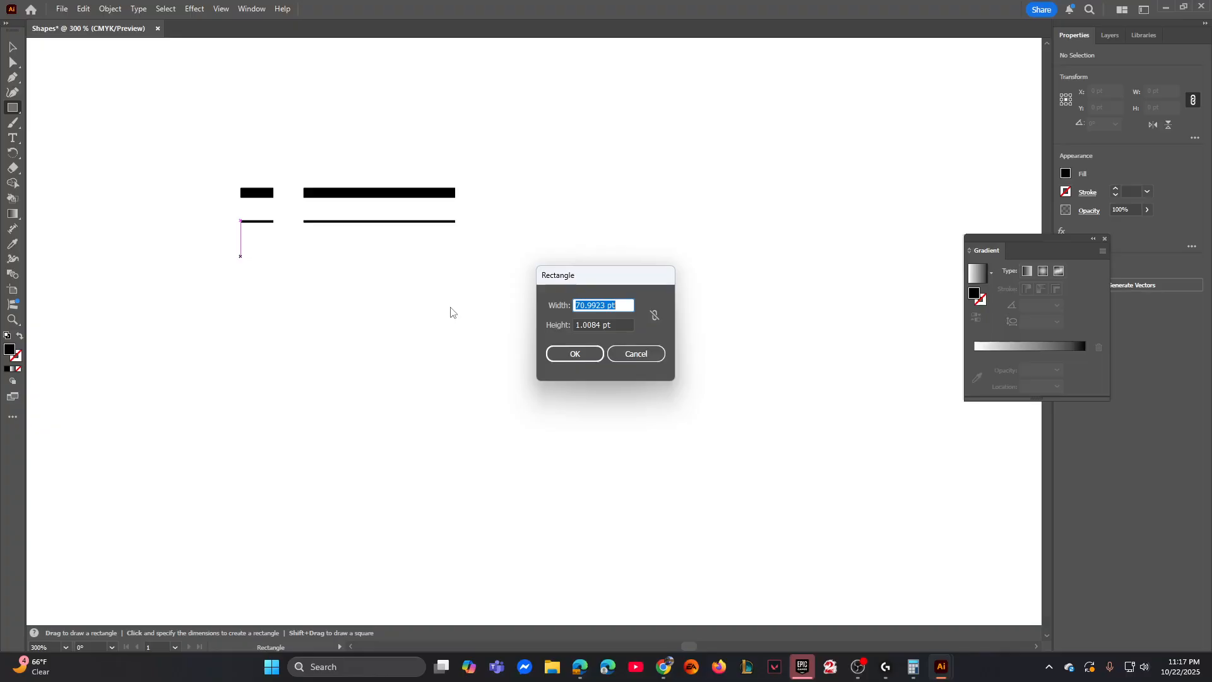
{"action": "type", "text": "1.479"}
{"action": "key", "text": "Tab"}
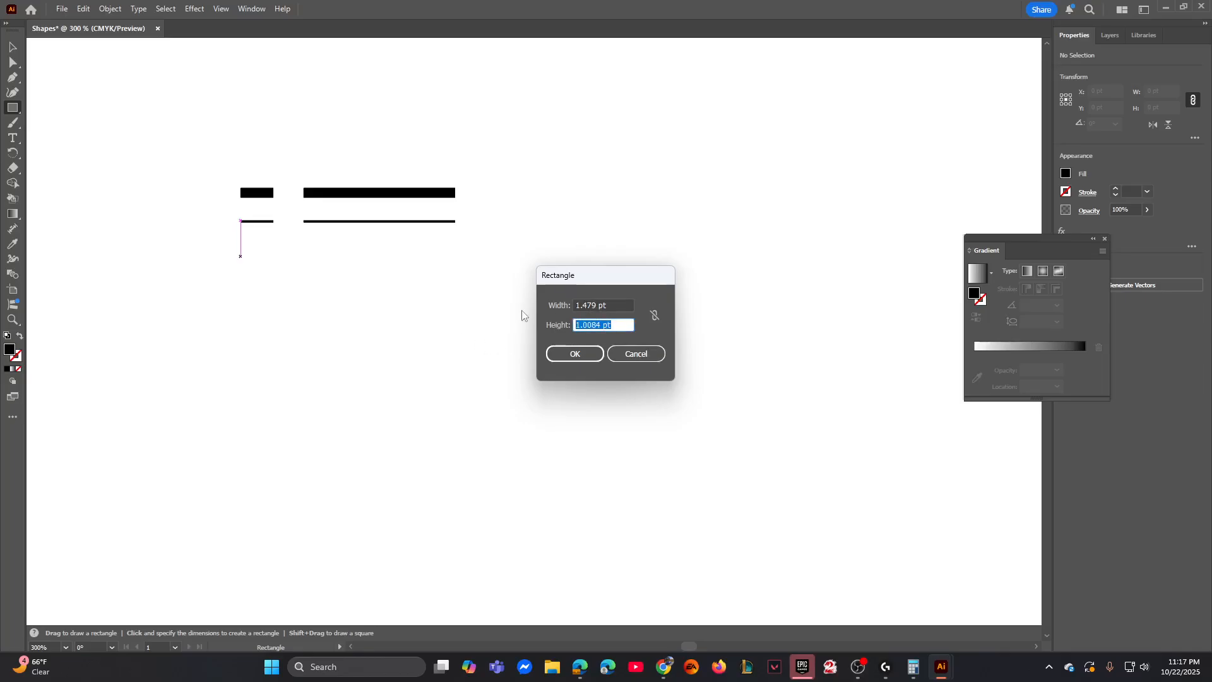
{"action": "type", "text": "8.3955"}
{"action": "left_click", "coordinate": [590, 352]}
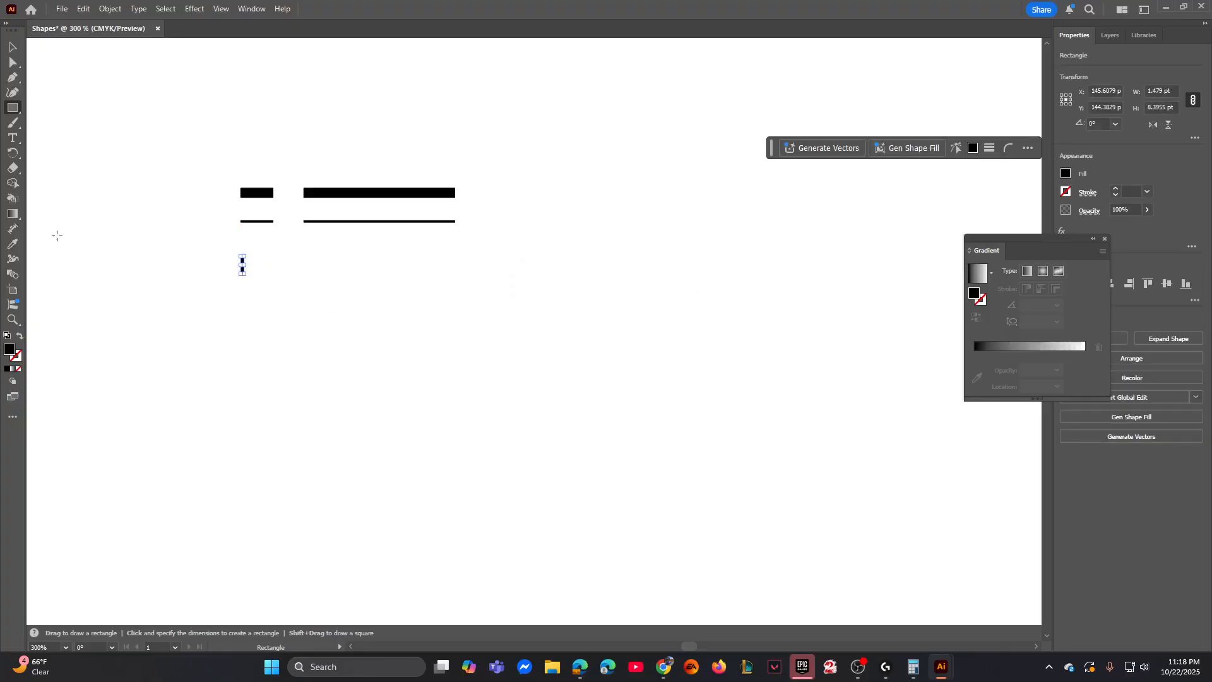
- Draw a rectangle 15.3279 pt wide and 119.6651 pt high and move it just under the long thin bar's left end
{"action": "left_click", "coordinate": [476, 343]}
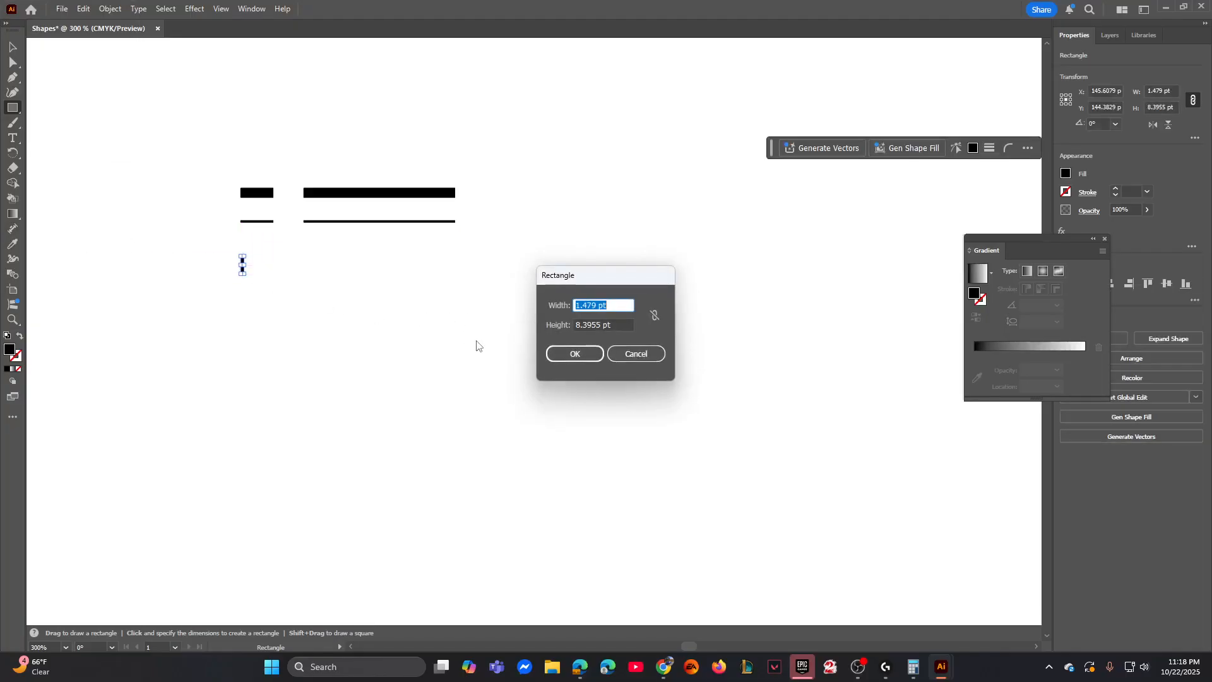
{"action": "type", "text": "15.3279"}
{"action": "key", "text": "Tab"}
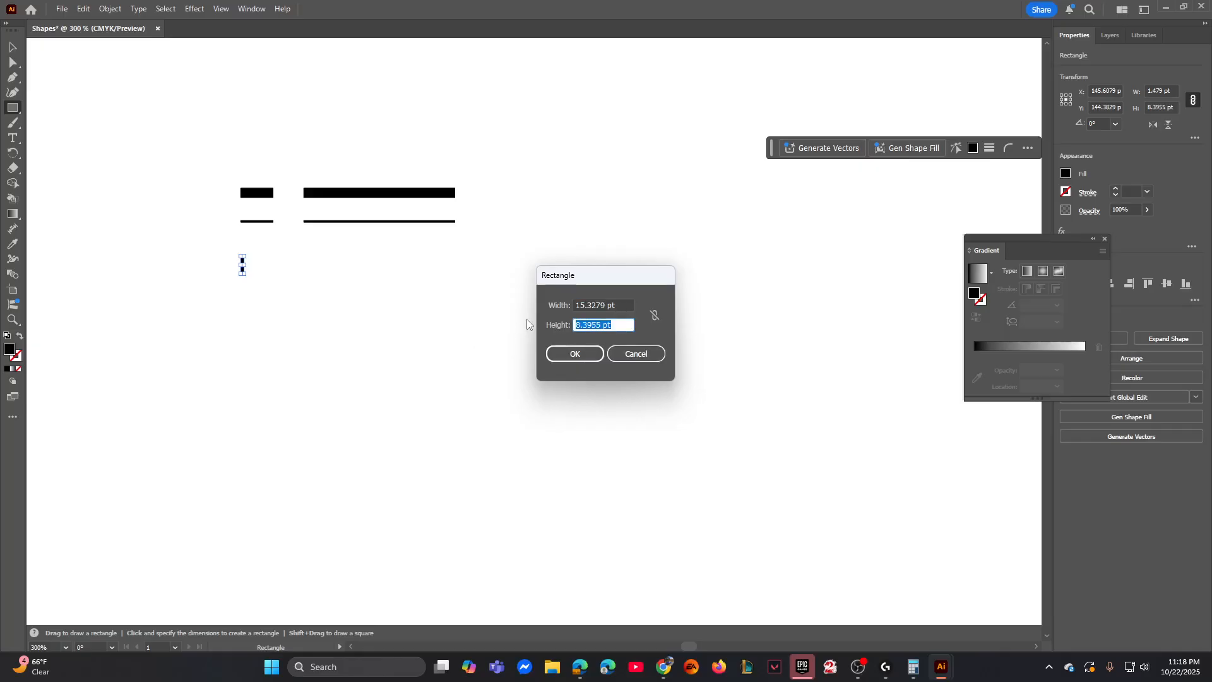
{"action": "type", "text": "119"}
{"action": "type", "text": ".6651"}
{"action": "left_click", "coordinate": [580, 356]}
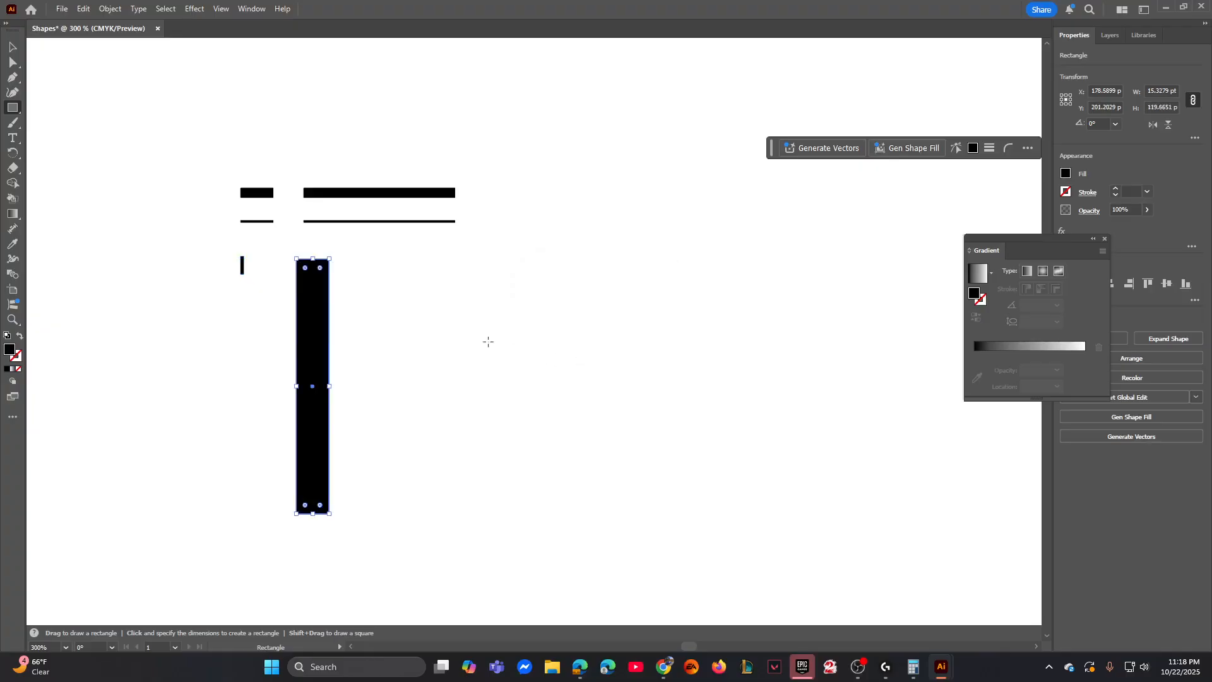
{"action": "left_click", "coordinate": [12, 47]}
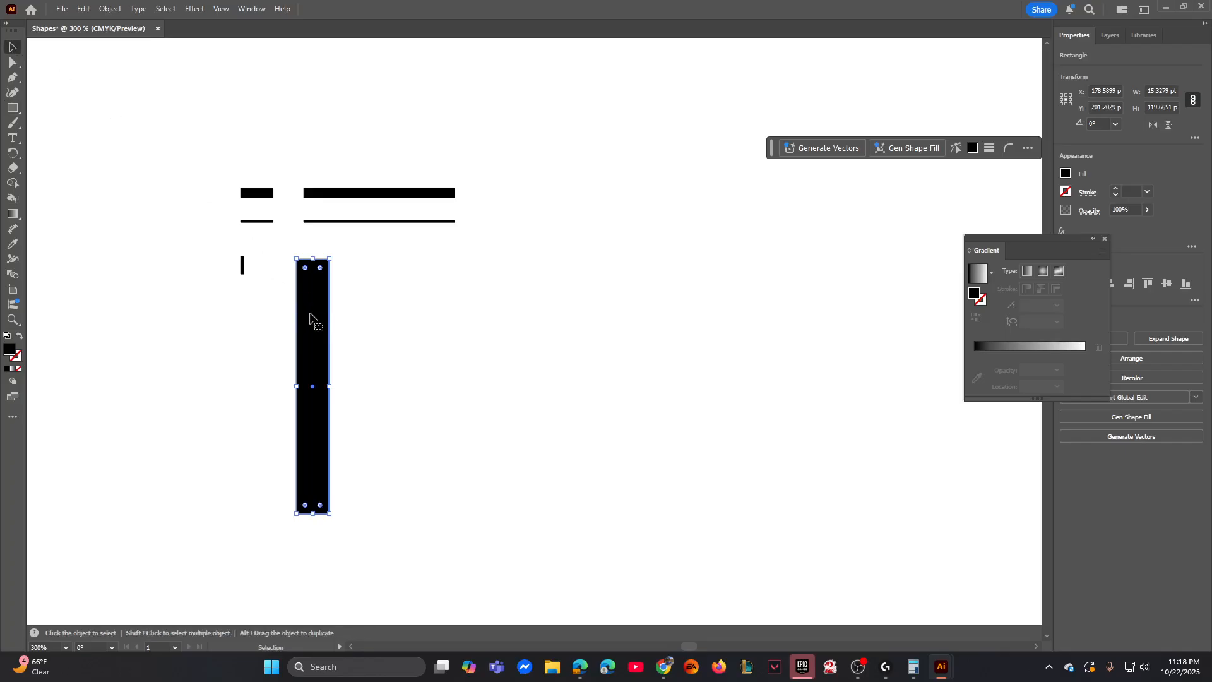
{"action": "left_click_drag", "start_coordinate": [314, 317], "coordinate": [321, 298]}
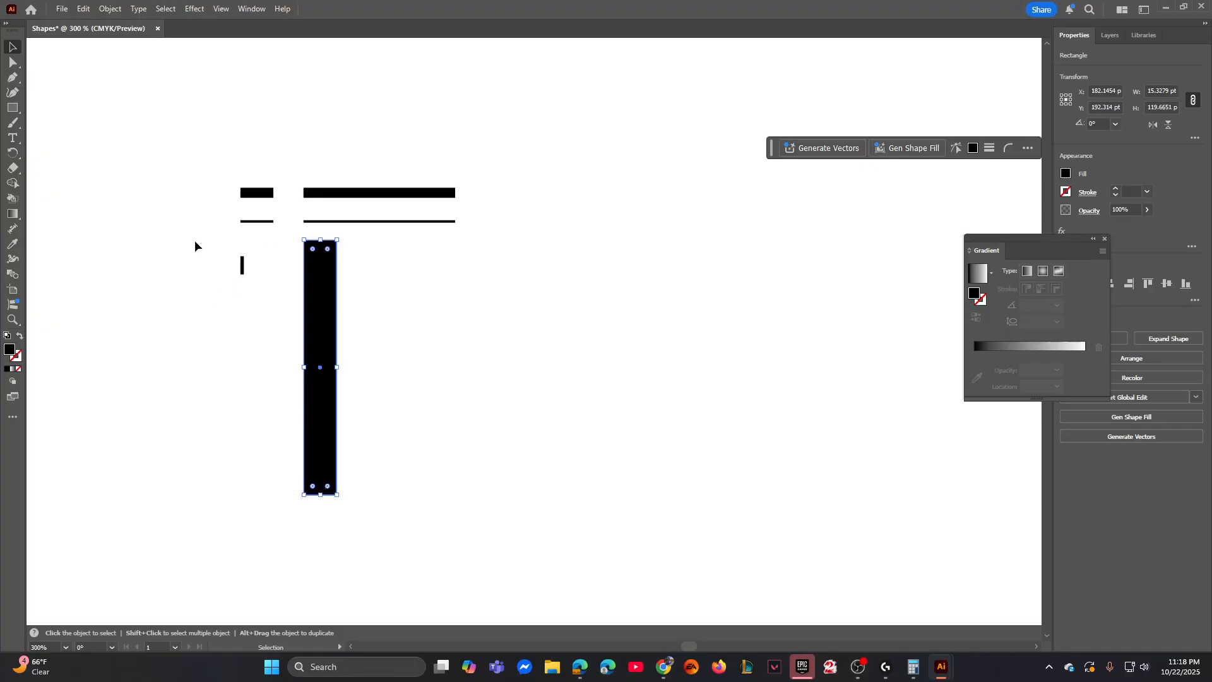
{"action": "left_click", "coordinate": [13, 108]}
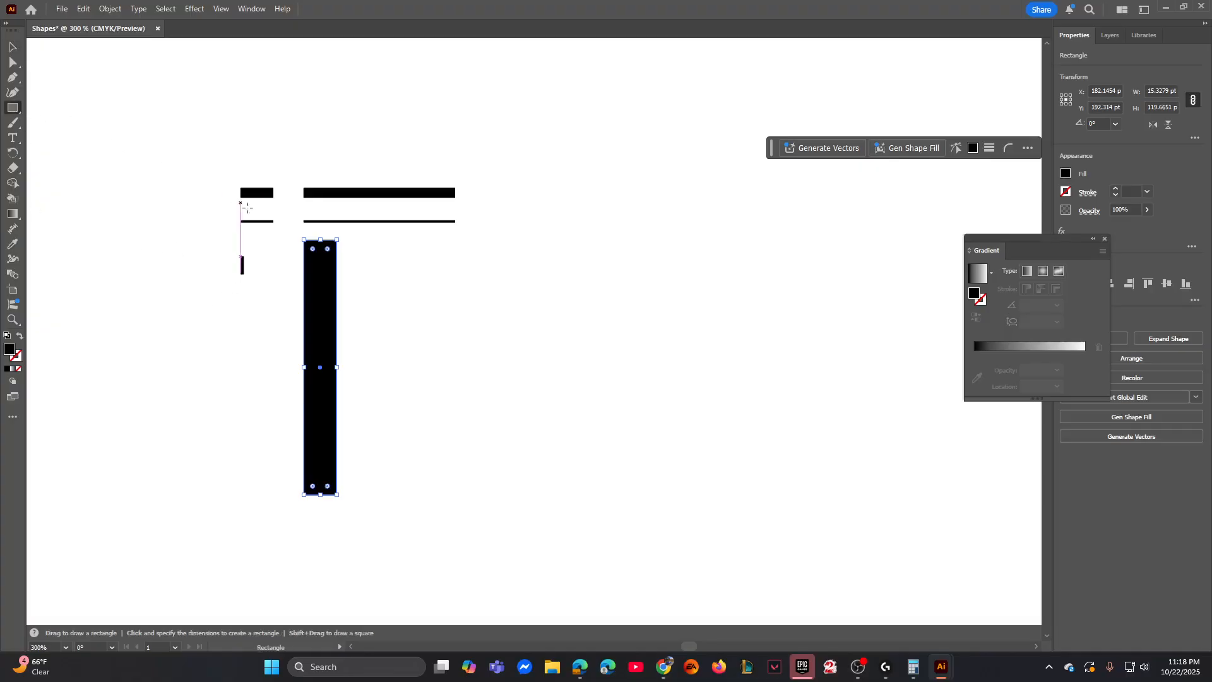
{"action": "left_click", "coordinate": [419, 294]}
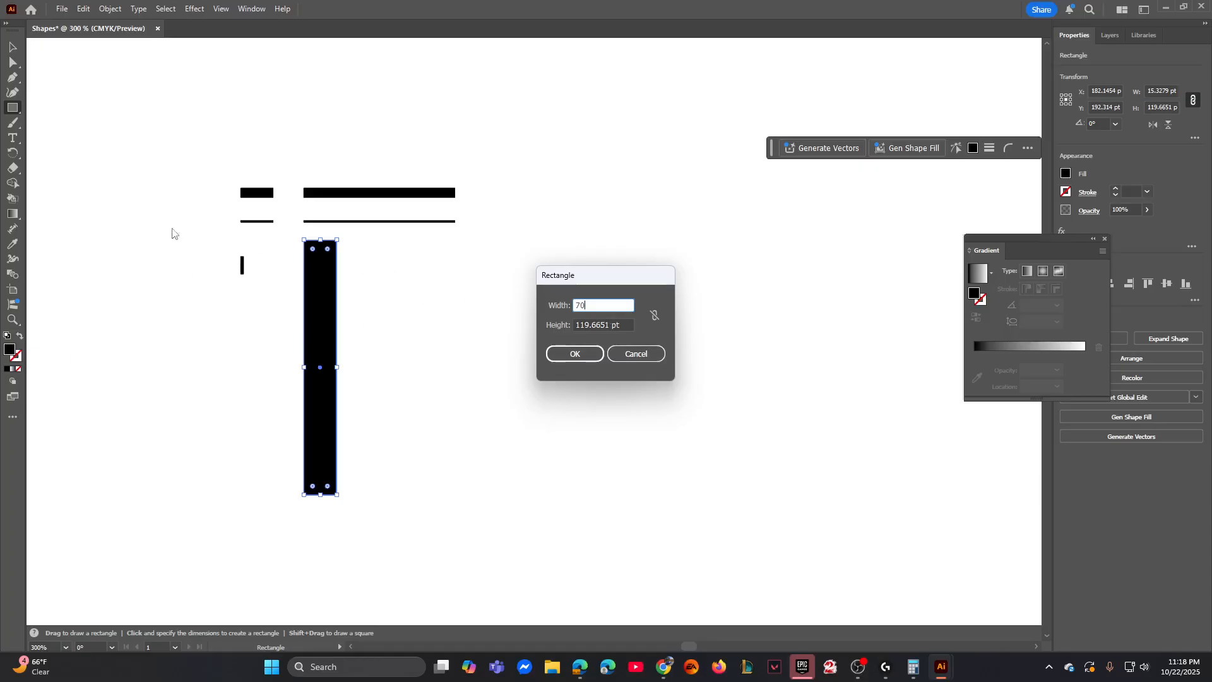
{"action": "left_click", "coordinate": [627, 355]}
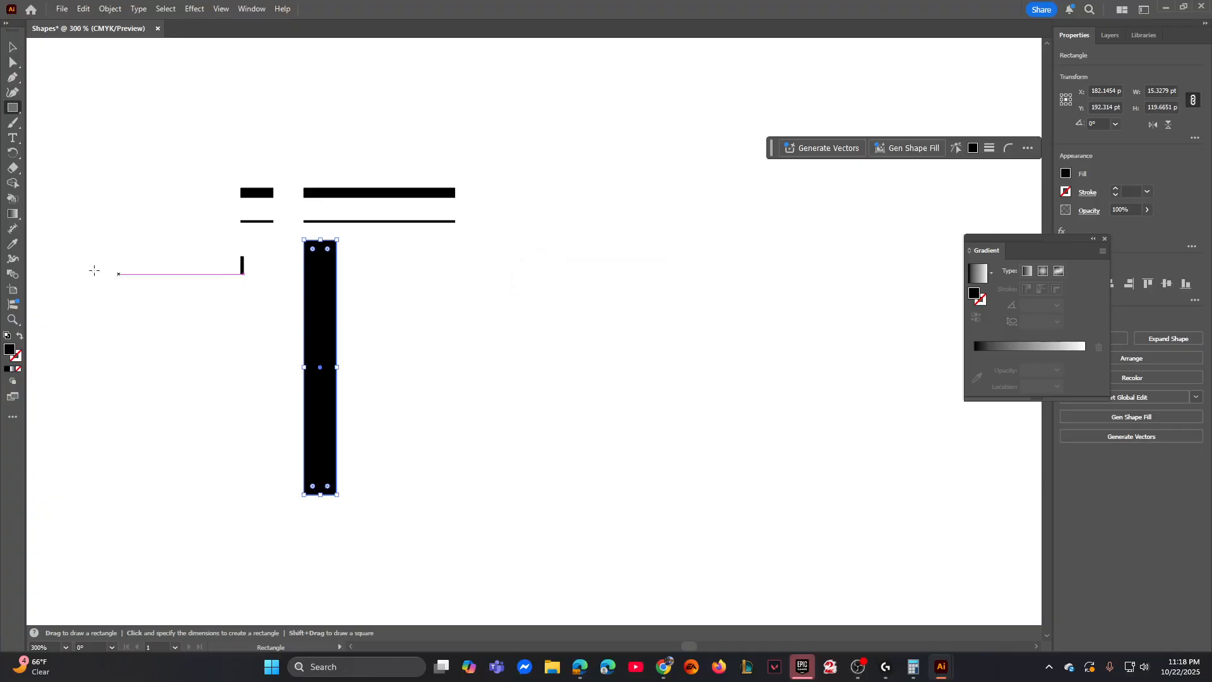
- Draw a rectangle 70.9923 pt wide and 119.6651 pt high and move it beside the long thick bar, with top edges level
{"action": "left_click", "coordinate": [525, 350]}
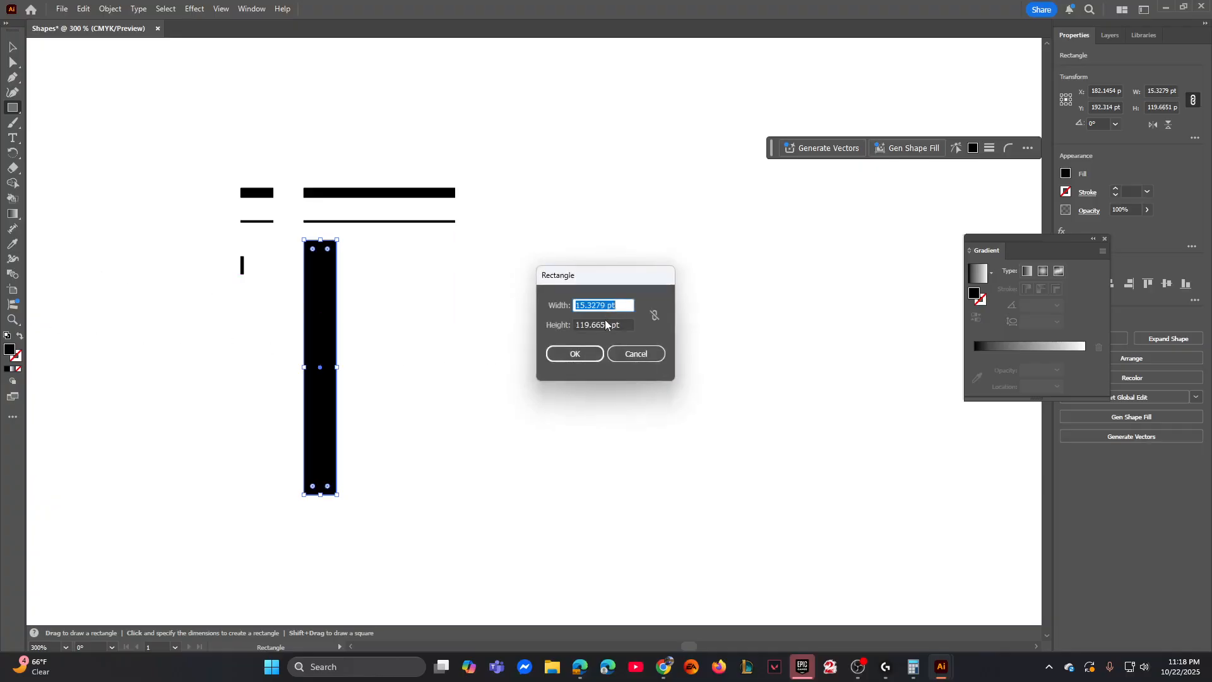
{"action": "type", "text": "70.9923"}
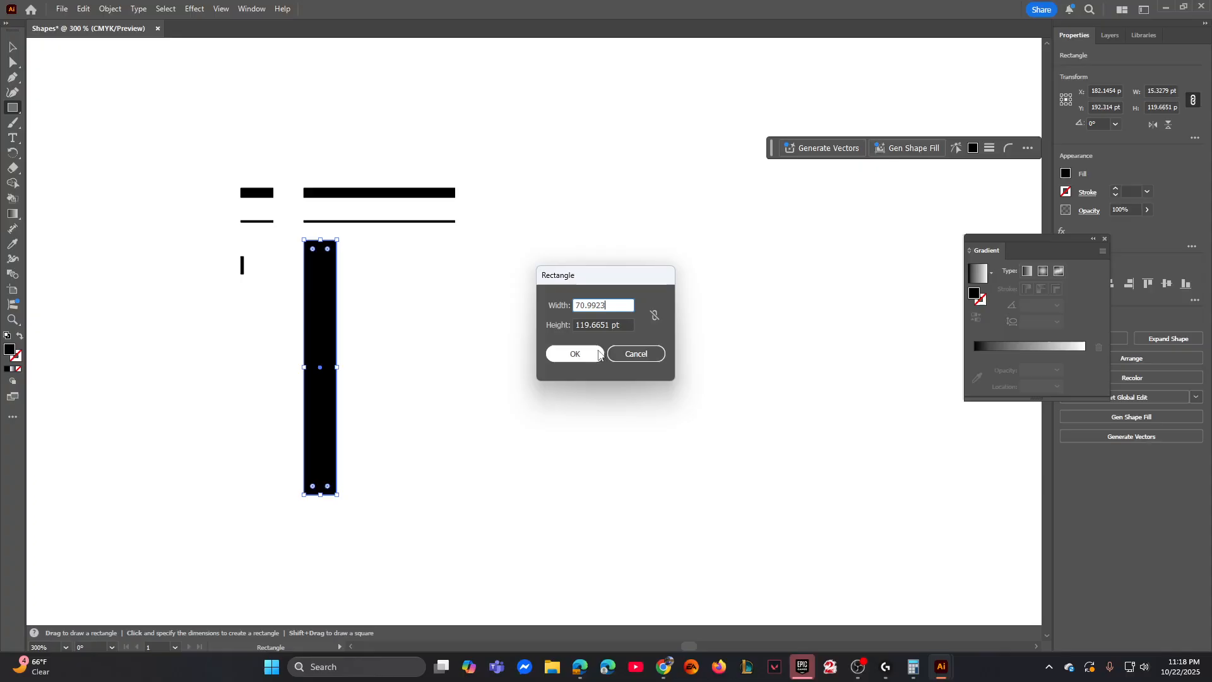
{"action": "key", "text": "Tab"}
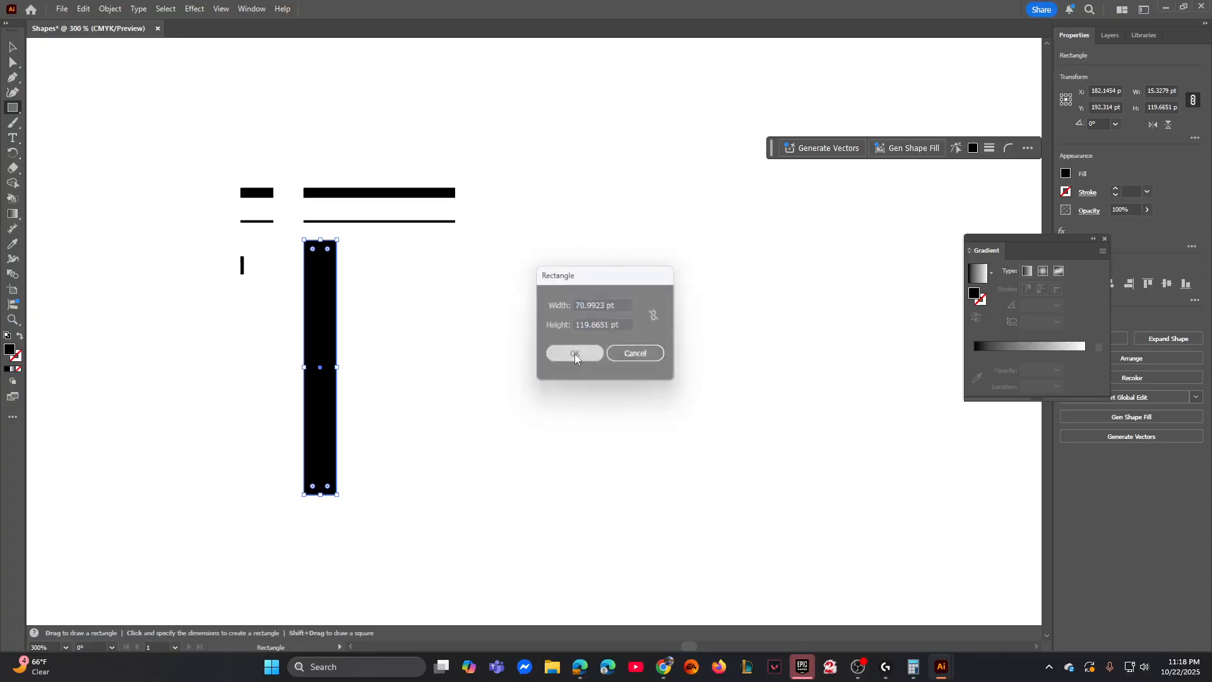
{"action": "left_click", "coordinate": [574, 353]}
{"action": "key", "text": "v"}
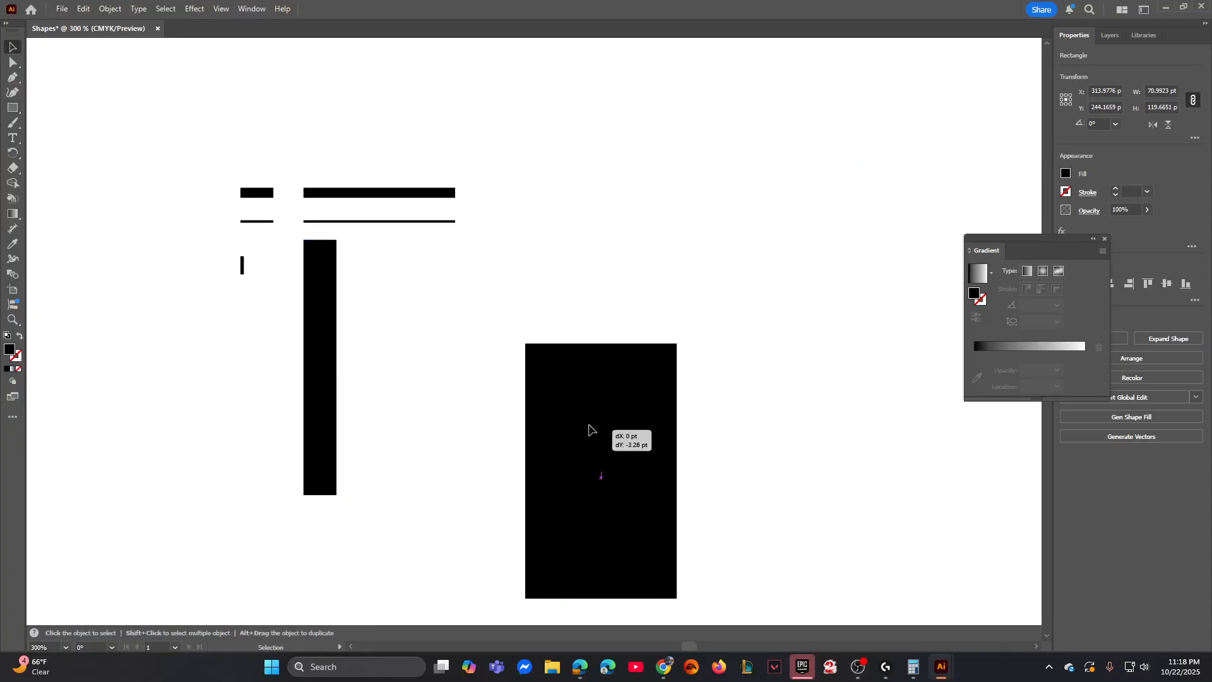
{"action": "left_click_drag", "start_coordinate": [589, 427], "coordinate": [549, 276]}
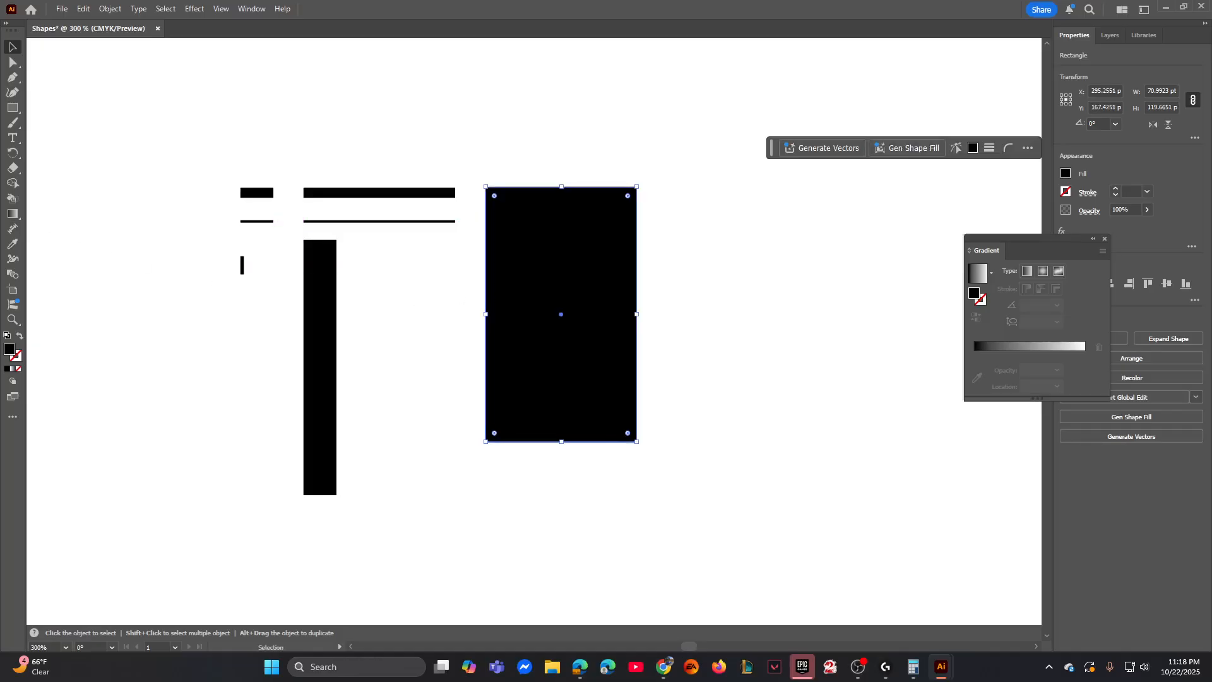
- Draw a rectangle 2.0841 pt wide and 8.3955 pt high just to the right of the tall narrow bar's upper end
{"action": "key", "text": "m"}
{"action": "left_click", "coordinate": [501, 296]}
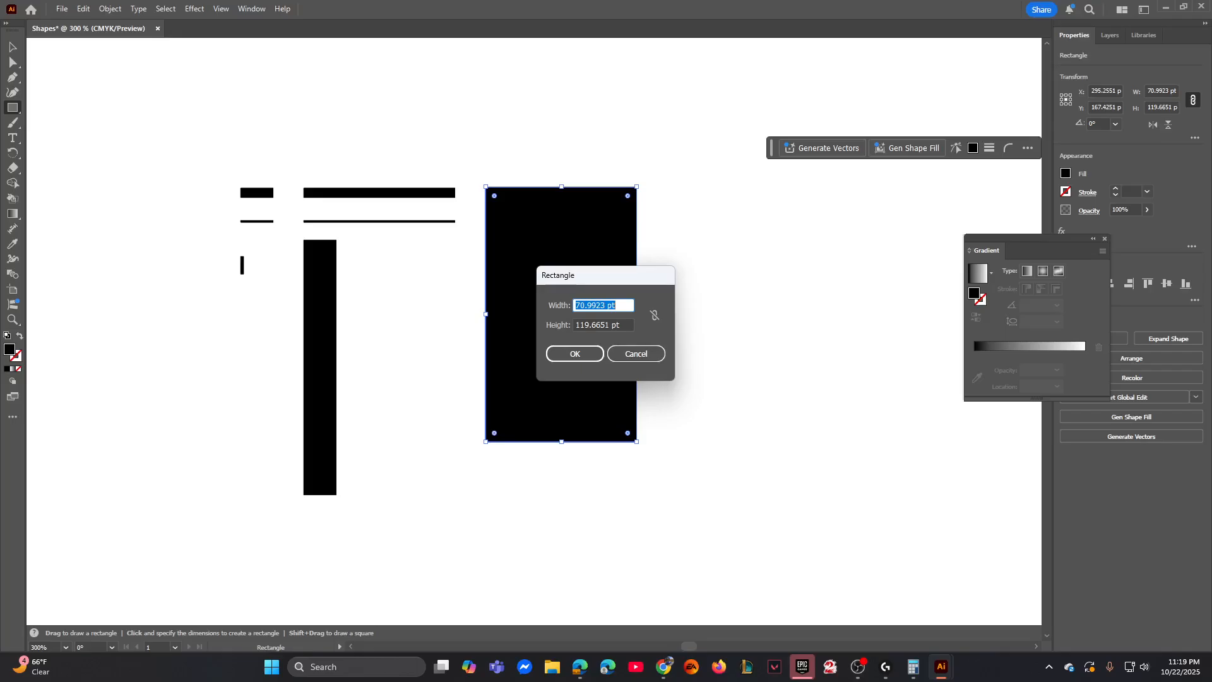
{"action": "type", "text": "2.0841"}
{"action": "key", "text": "Tab"}
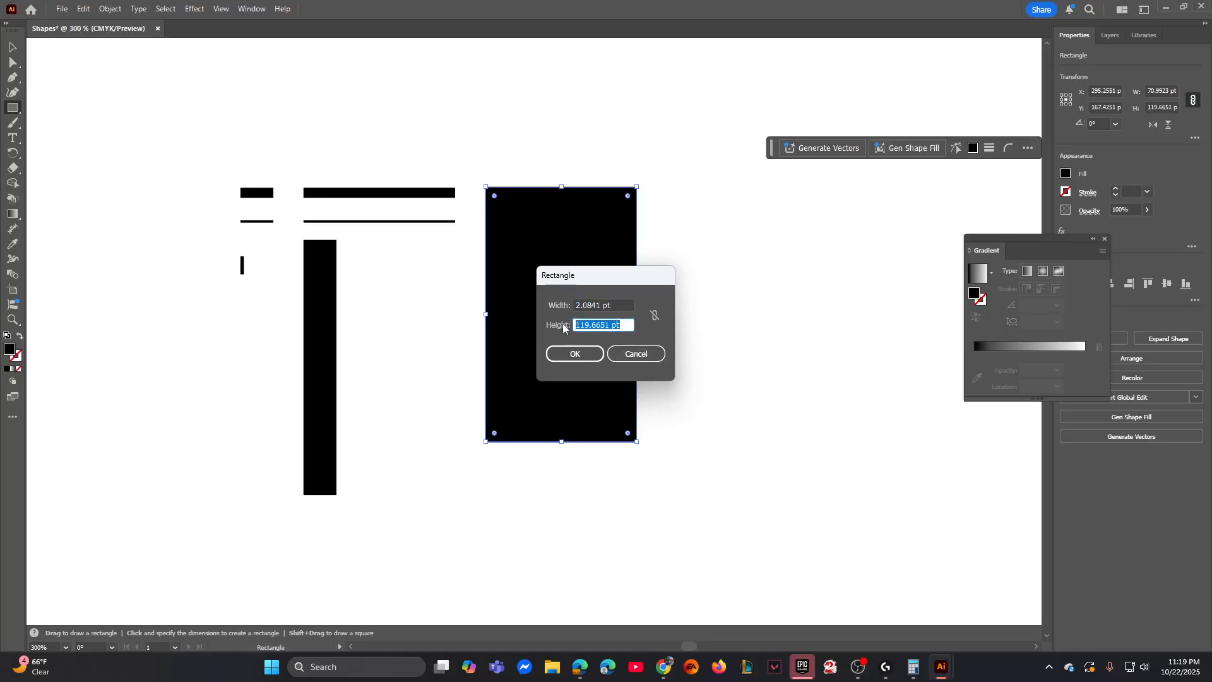
{"action": "type", "text": "8.3955"}
{"action": "left_click", "coordinate": [588, 353]}
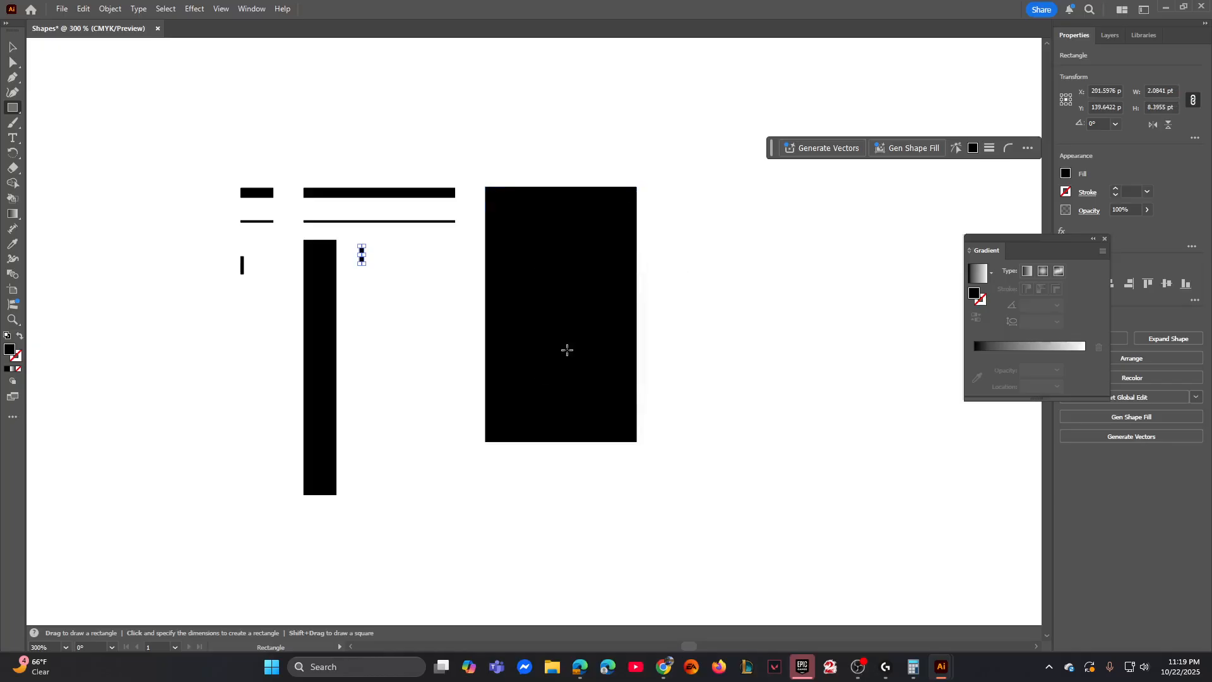
- Draw a thin rectangle 6.3194 pt wide and 0.5378 pt high below the new small upright bar
{"action": "left_click", "coordinate": [363, 300]}
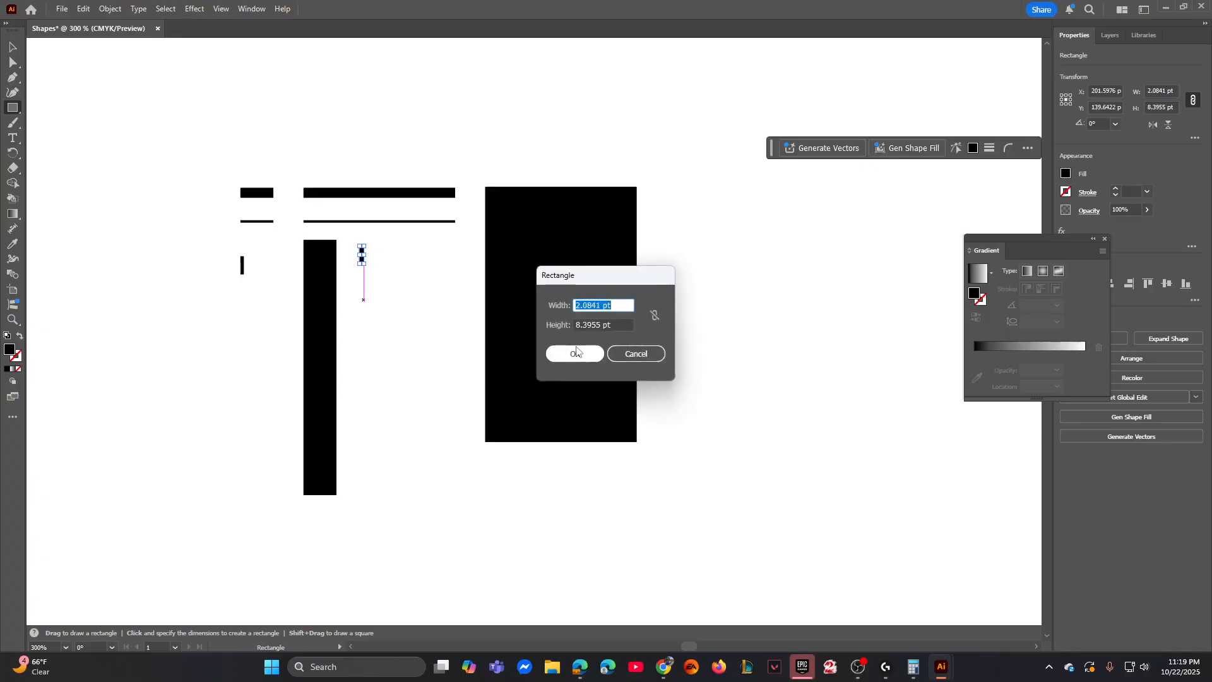
{"action": "type", "text": "6.3194"}
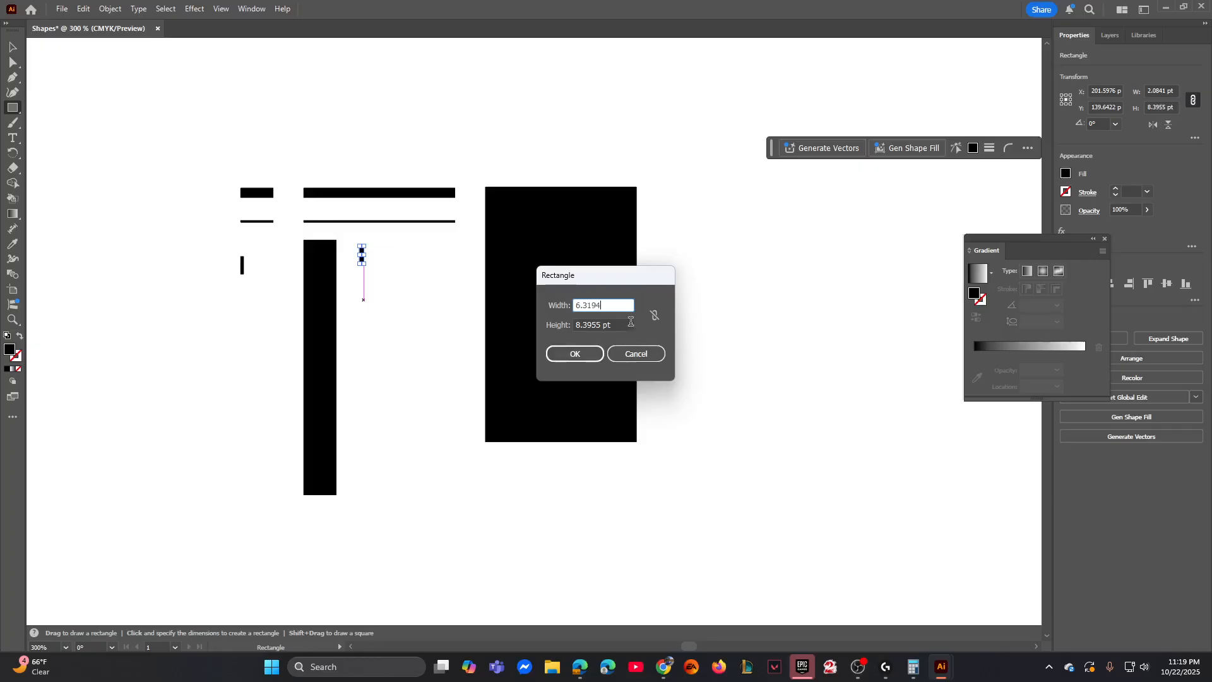
{"action": "key", "text": "Tab"}
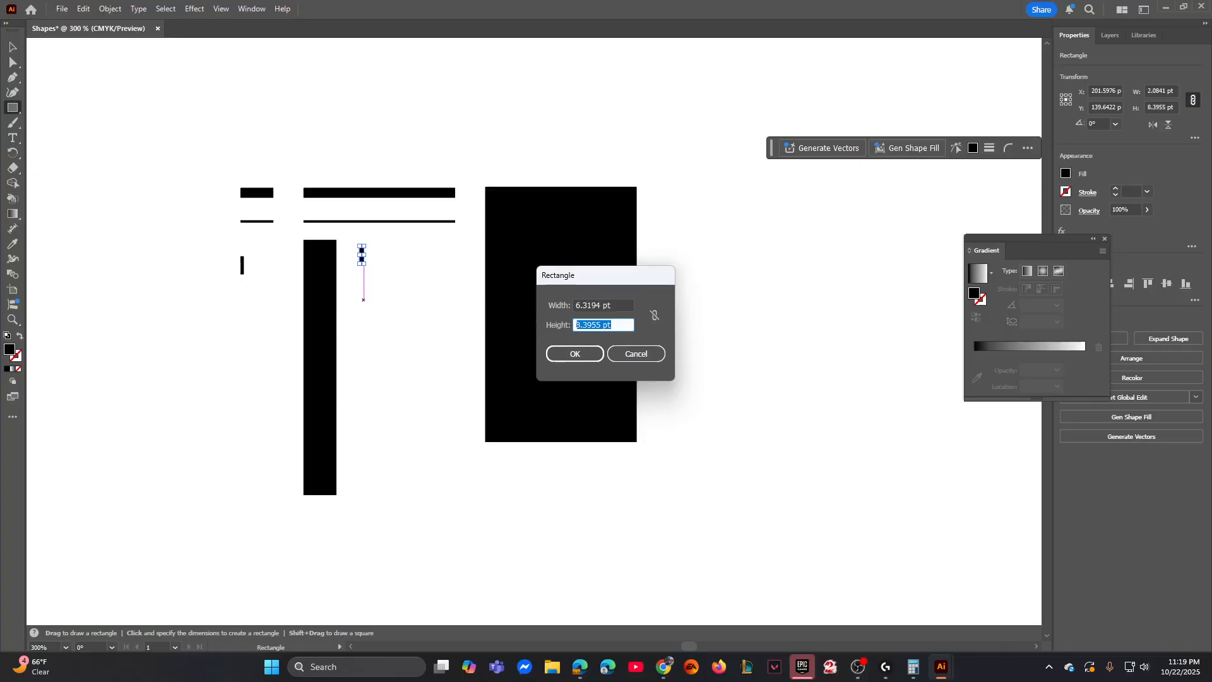
{"action": "type", "text": "0.5378"}
{"action": "left_click", "coordinate": [571, 353]}
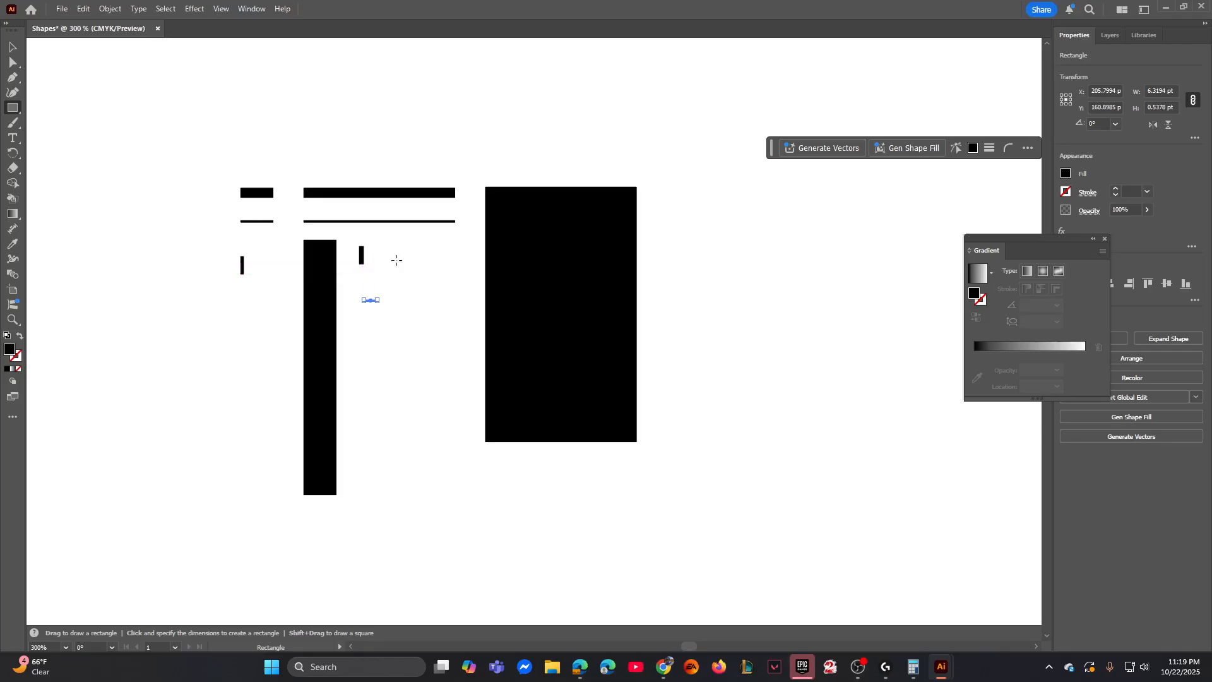
- Draw a rectangle 6.3194 pt wide and 8.4034 pt high between the small upright bar and the large rectangle
{"action": "left_click", "coordinate": [528, 301]}
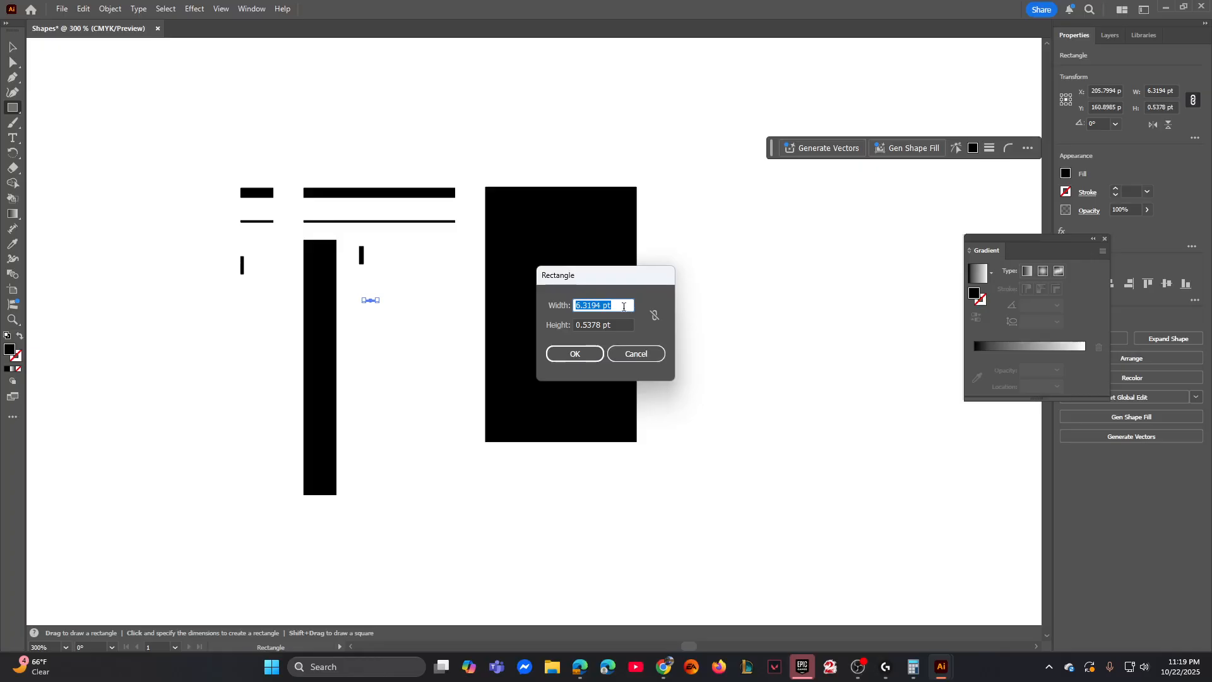
{"action": "key", "text": "Tab"}
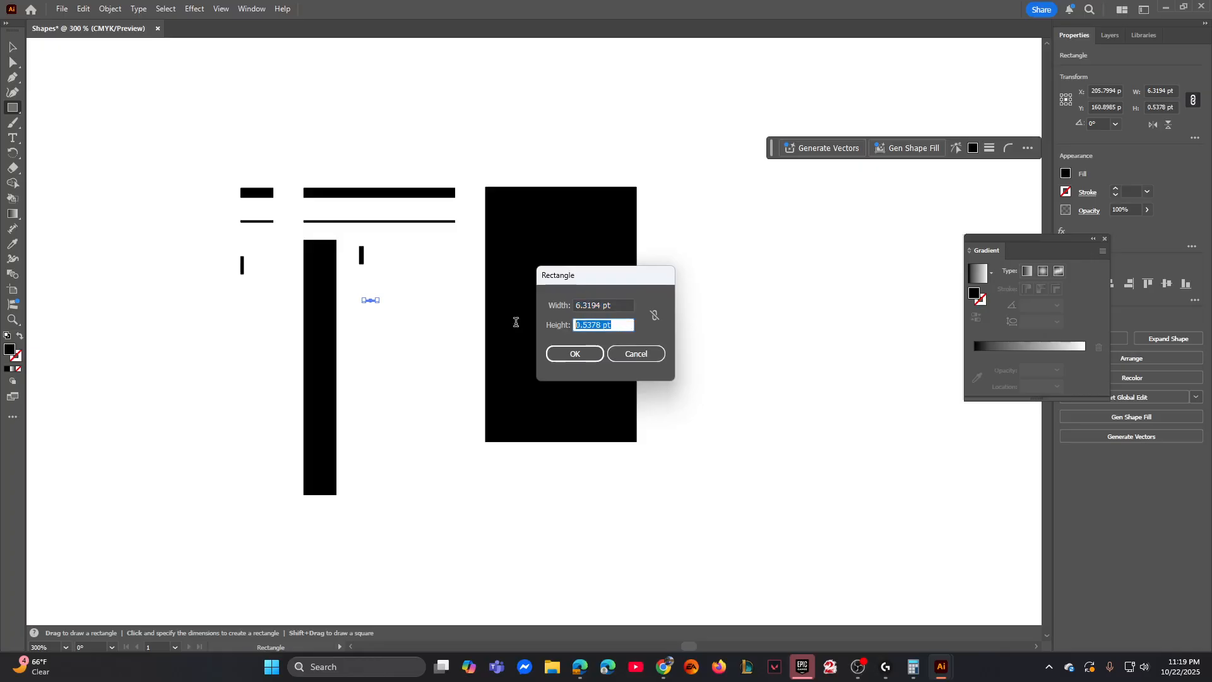
{"action": "type", "text": "8.4034"}
{"action": "left_click", "coordinate": [574, 353]}
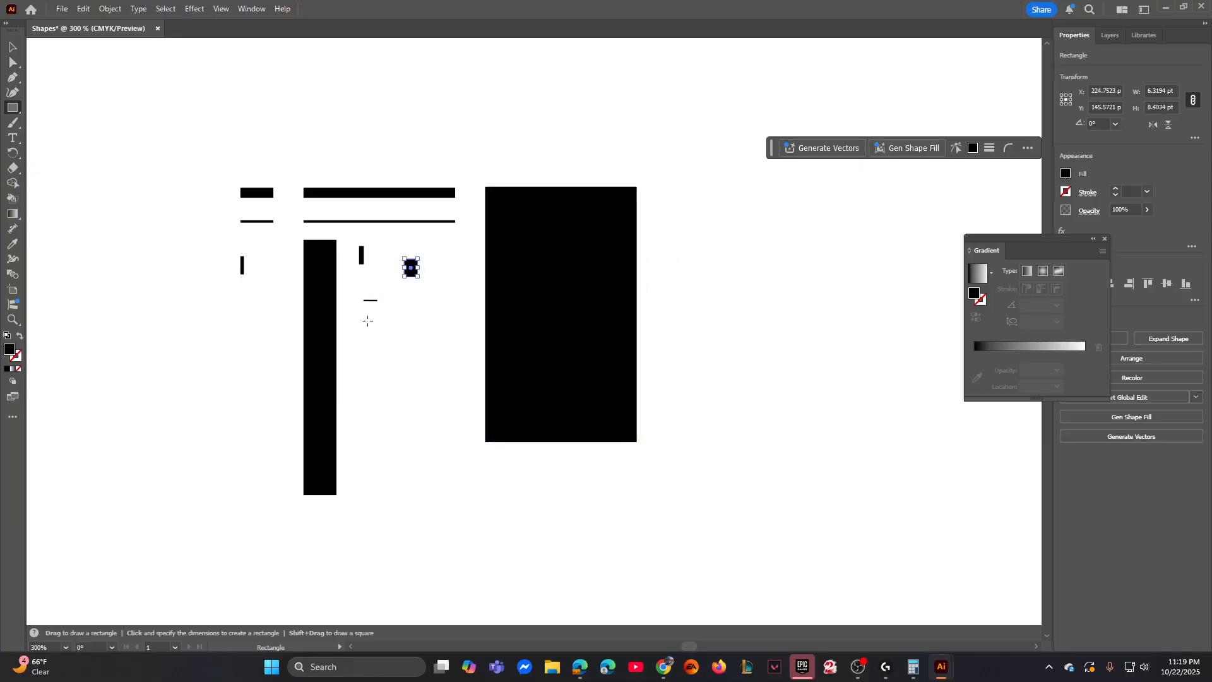
- Draw a thin rectangle 6.3194 pt wide and 0.8403 pt high below the small block, aligned to its left edge
{"action": "left_click", "coordinate": [404, 309]}
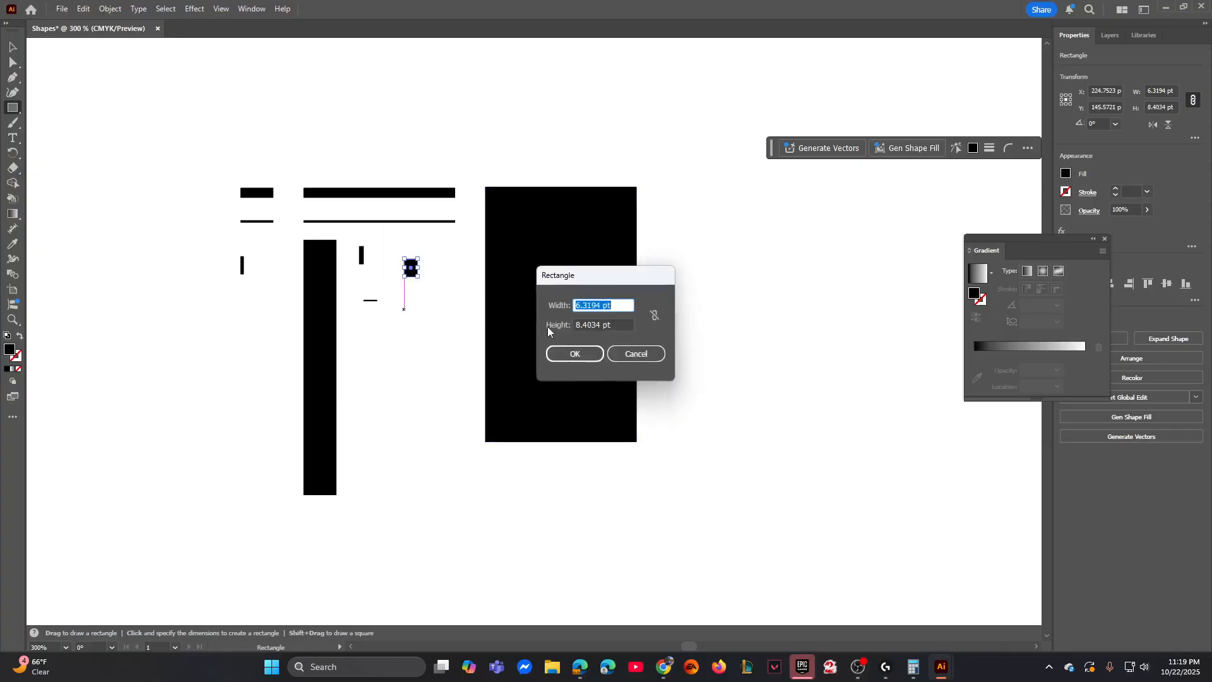
{"action": "type", "text": "6.314"}
{"action": "key", "text": "BackSpace"}
{"action": "key", "text": "BackSpace"}
{"action": "key", "text": "BackSpace"}
{"action": "type", "text": "3194"}
{"action": "left_click", "coordinate": [621, 321]}
{"action": "left_click_drag", "start_coordinate": [620, 321], "coordinate": [523, 323]}
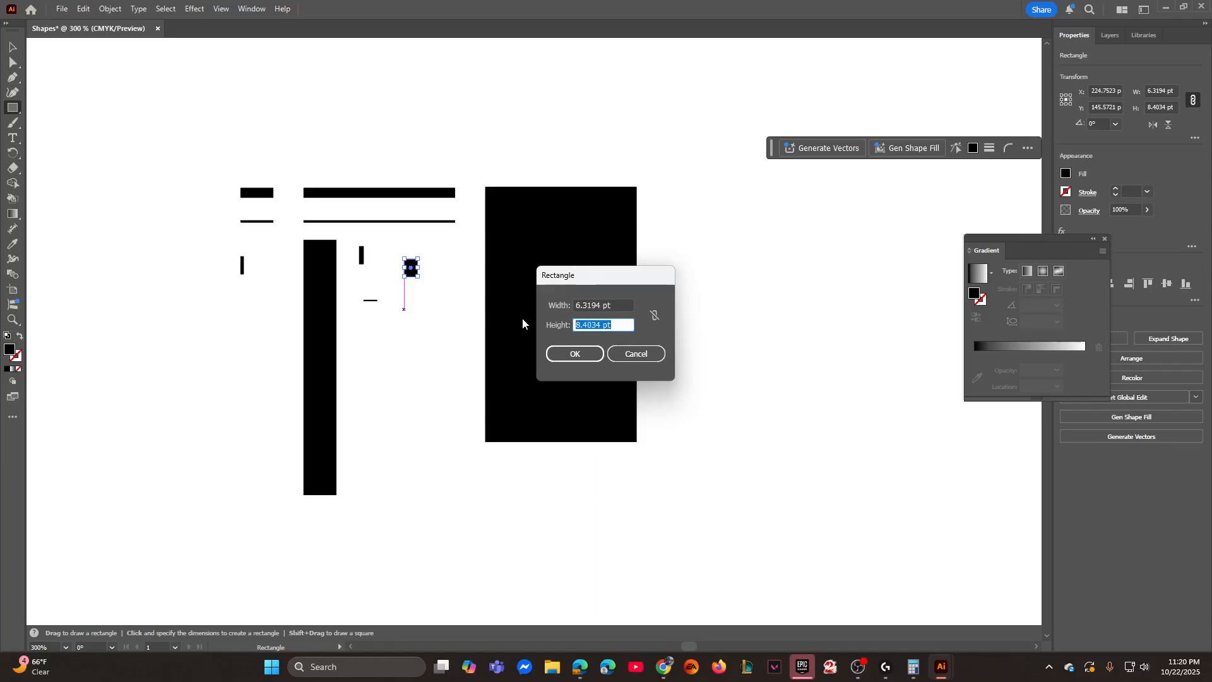
{"action": "type", "text": "0.8403"}
{"action": "left_click", "coordinate": [572, 356]}
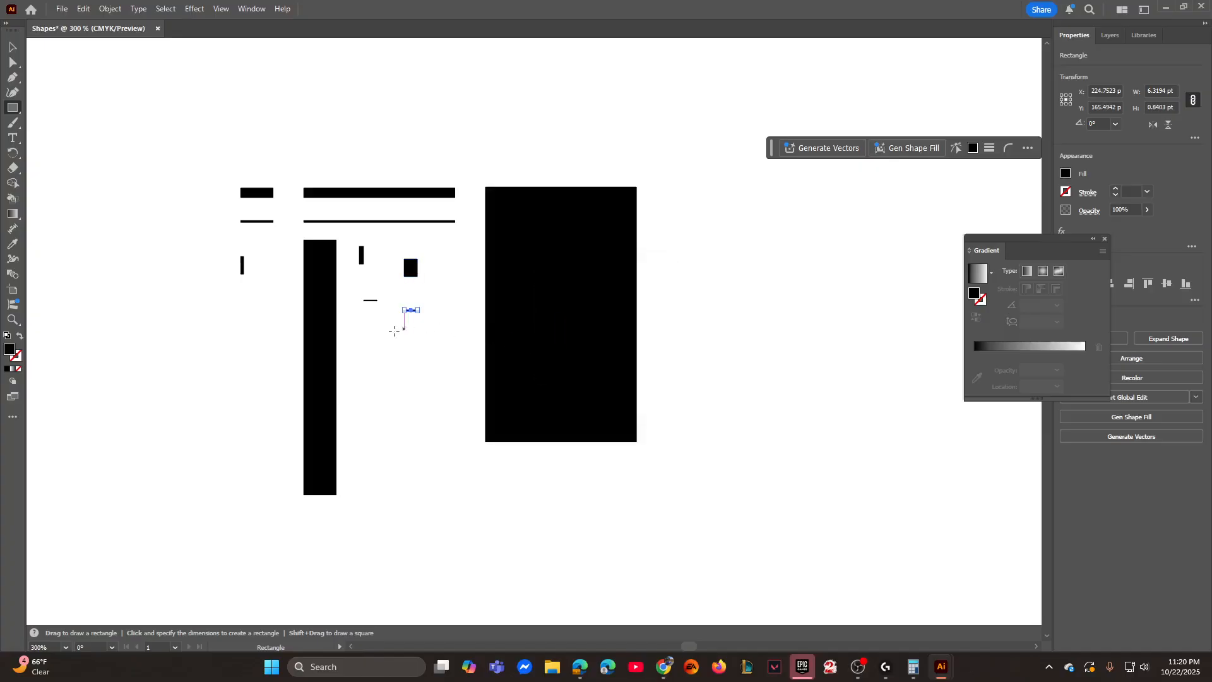
- Draw a rectangle 0.5378 pt wide and 8.3955 pt high, move it to the right of the small block, and deselect
{"action": "left_click", "coordinate": [364, 337]}
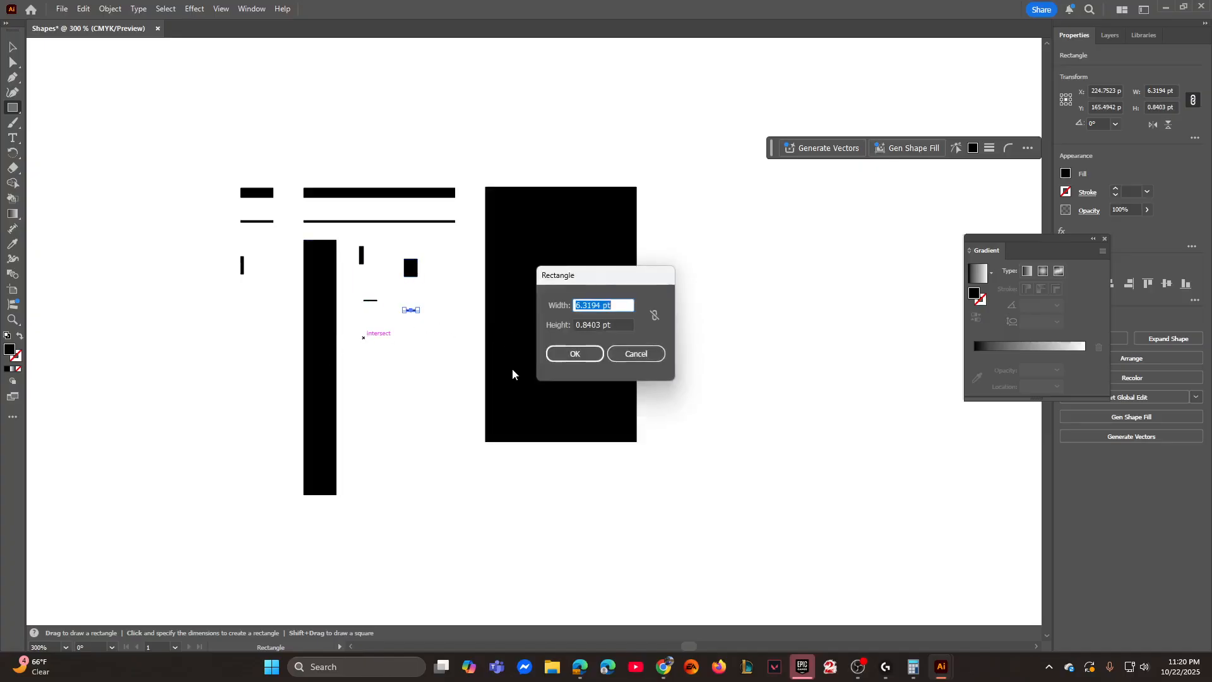
{"action": "type", "text": "0.5378"}
{"action": "key", "text": "Tab"}
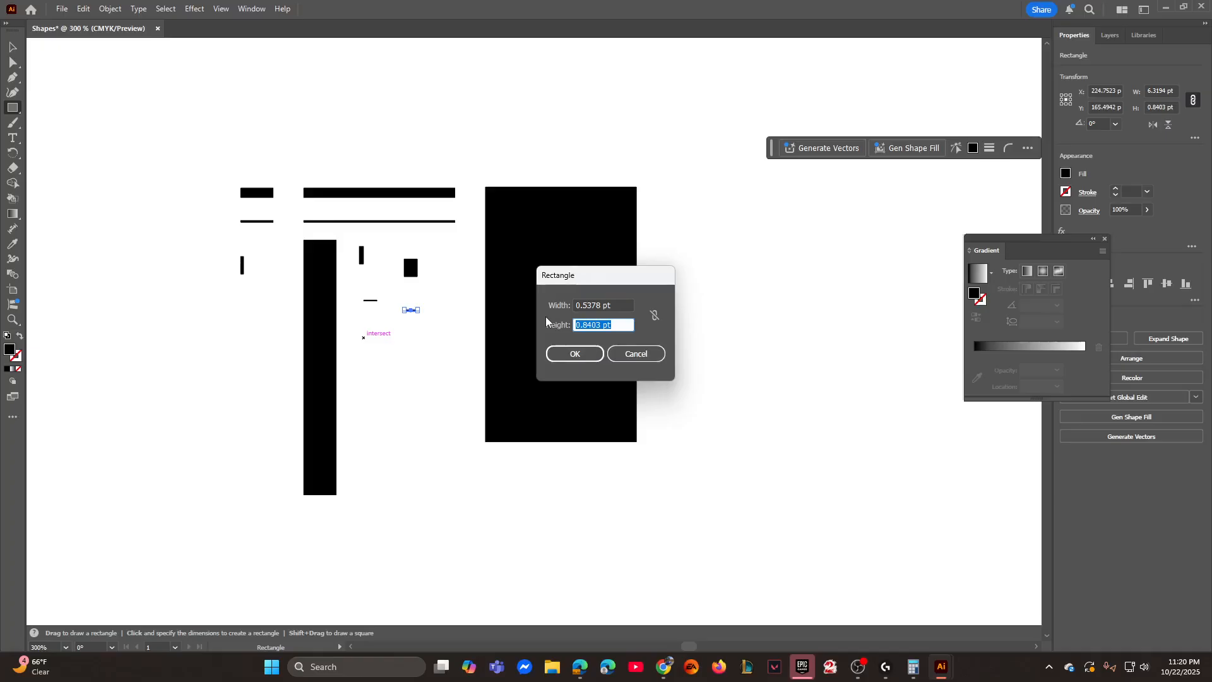
{"action": "type", "text": "8.3955"}
{"action": "left_click", "coordinate": [572, 354]}
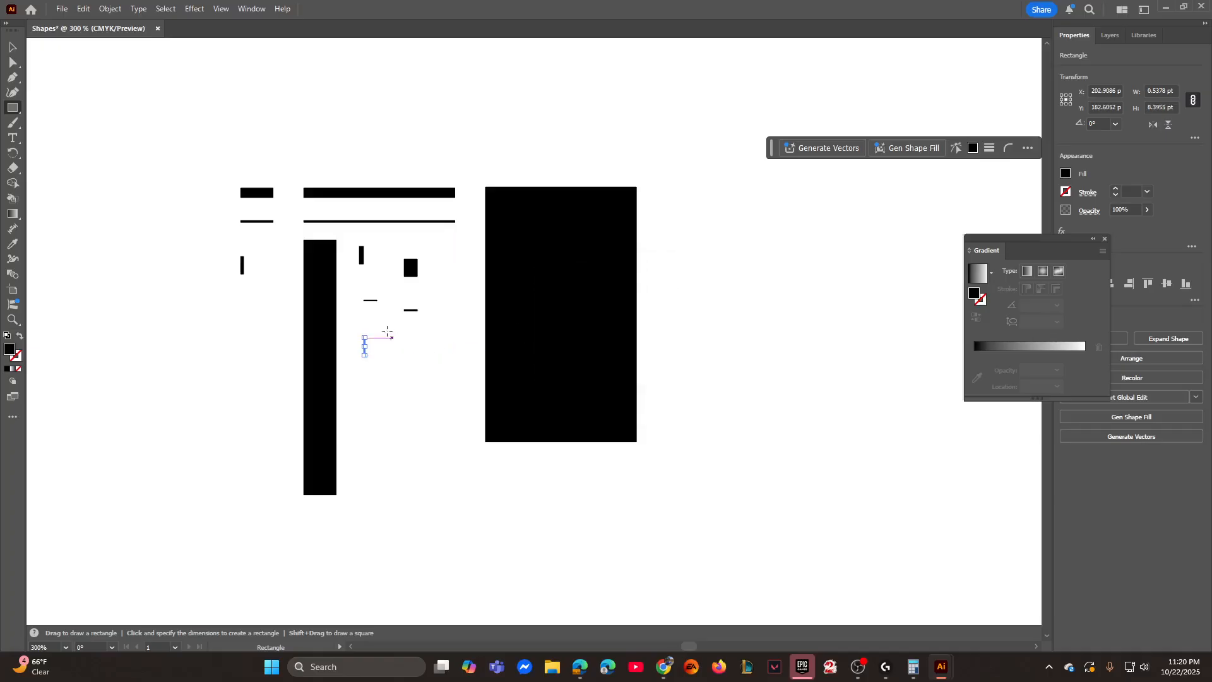
{"action": "key", "text": "v"}
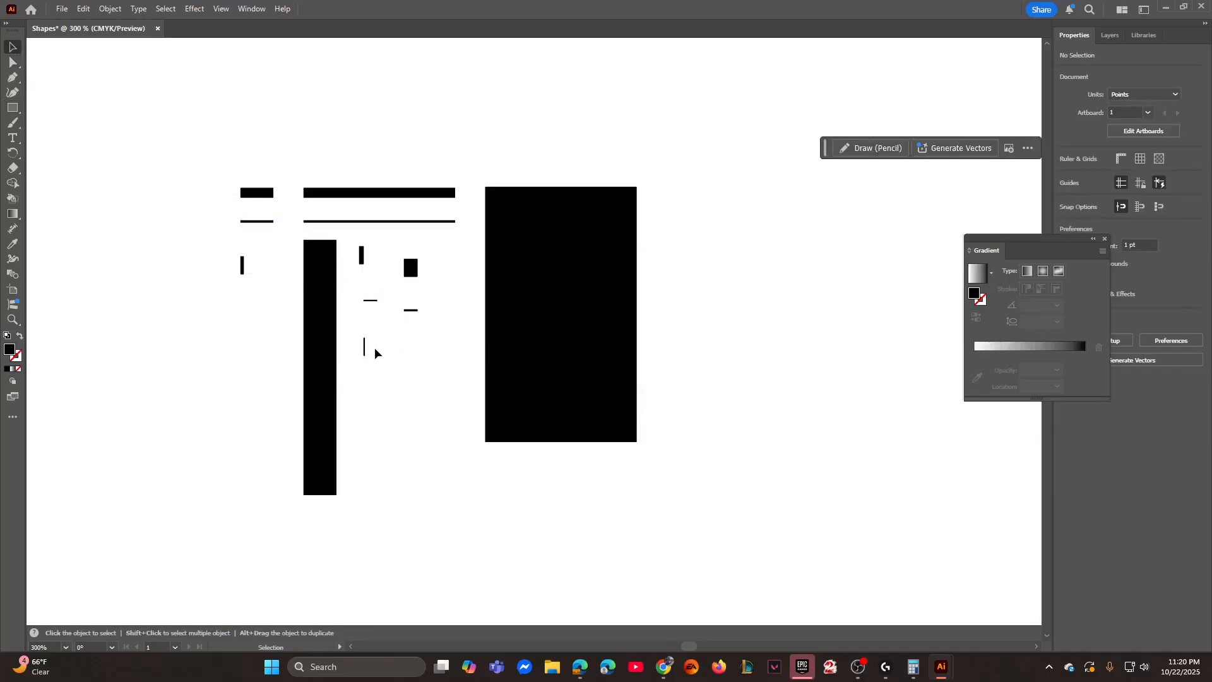
{"action": "left_click_drag", "start_coordinate": [365, 347], "coordinate": [443, 270]}
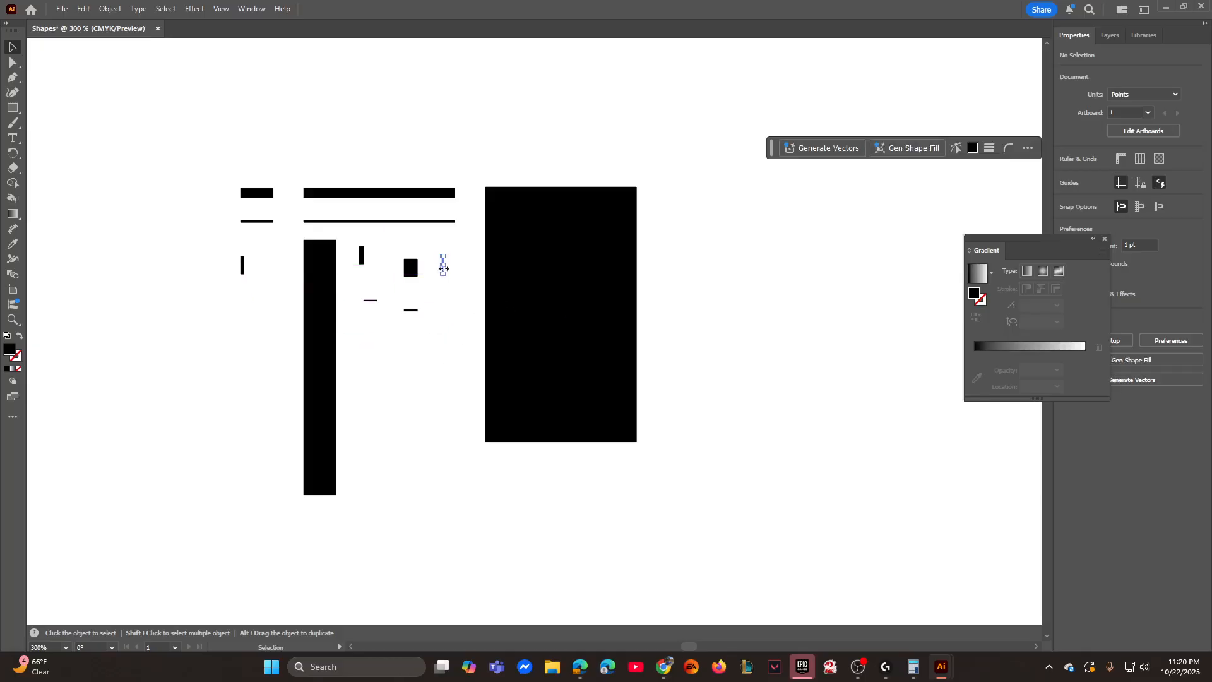
{"action": "left_click", "coordinate": [448, 380]}
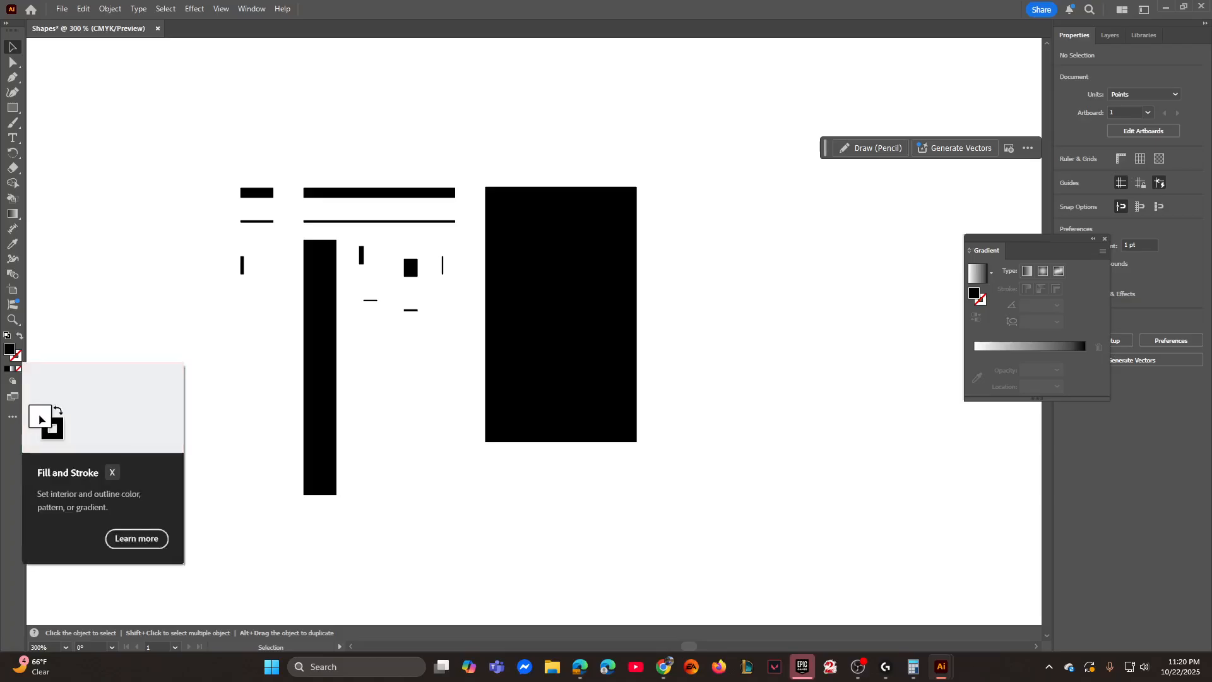
- Draw a black-filled rectangle 2.0841 pt wide and 0.87 pt high below the small upright bar under the short thin bar
{"action": "double_click", "coordinate": [9, 349]}
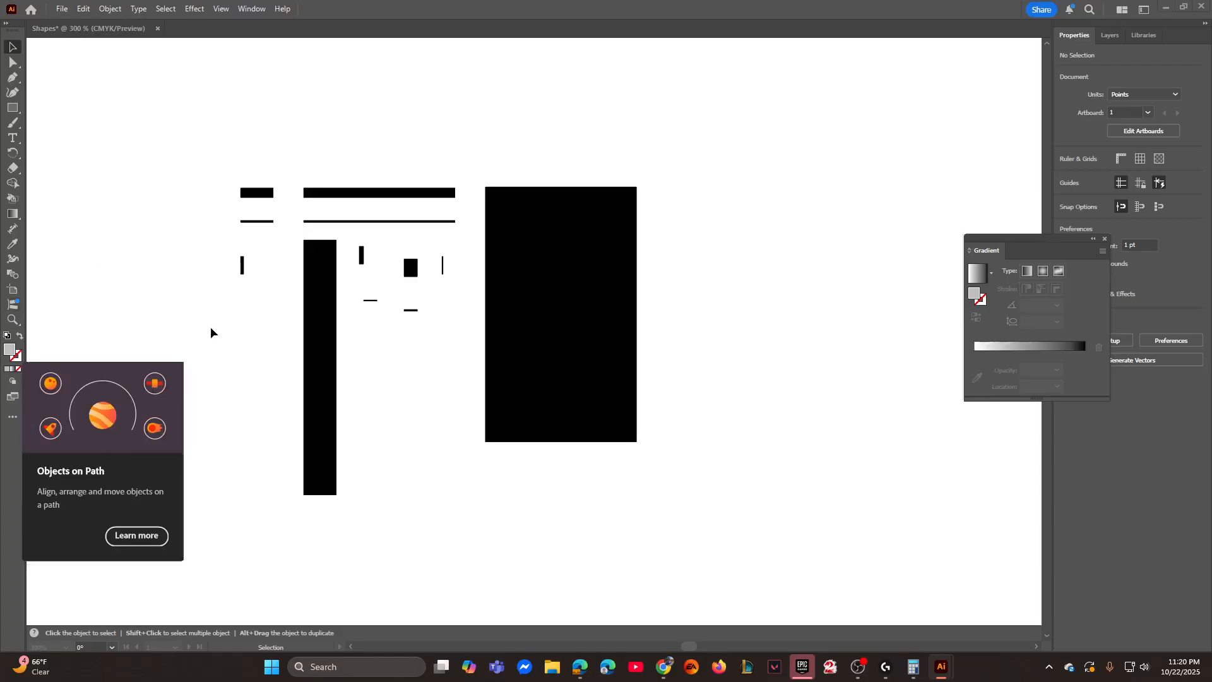
{"action": "key", "text": "m"}
{"action": "left_click", "coordinate": [238, 305]}
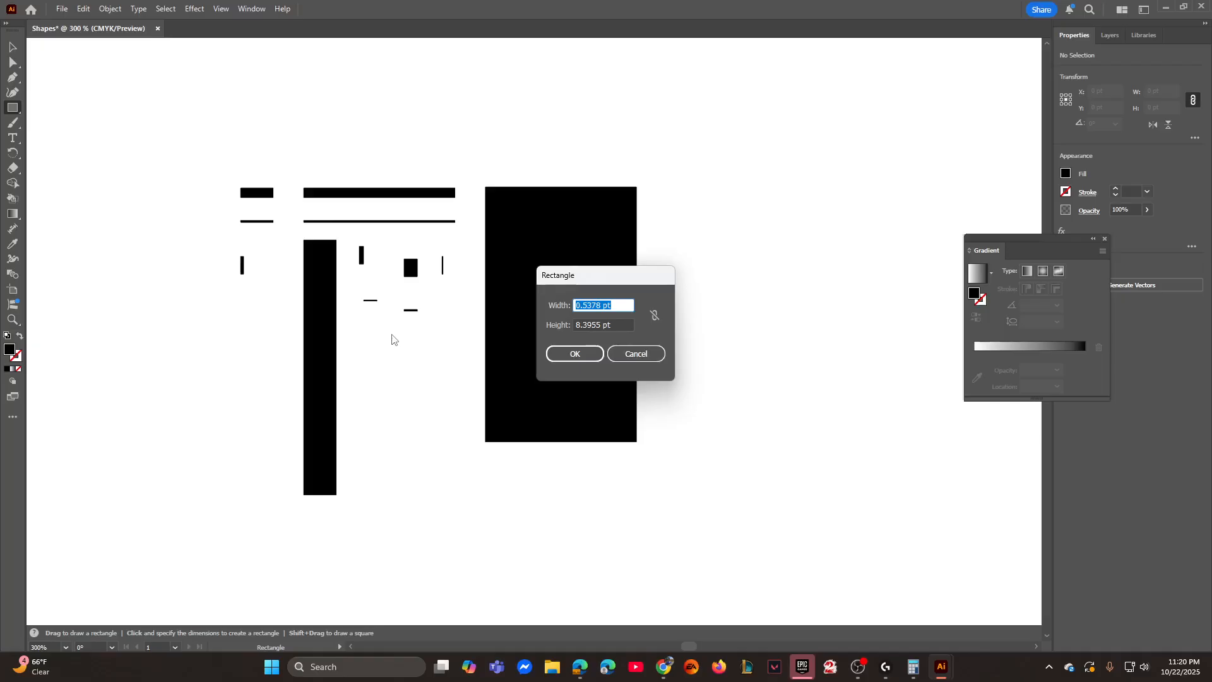
{"action": "type", "text": "2.0841"}
{"action": "key", "text": "Tab"}
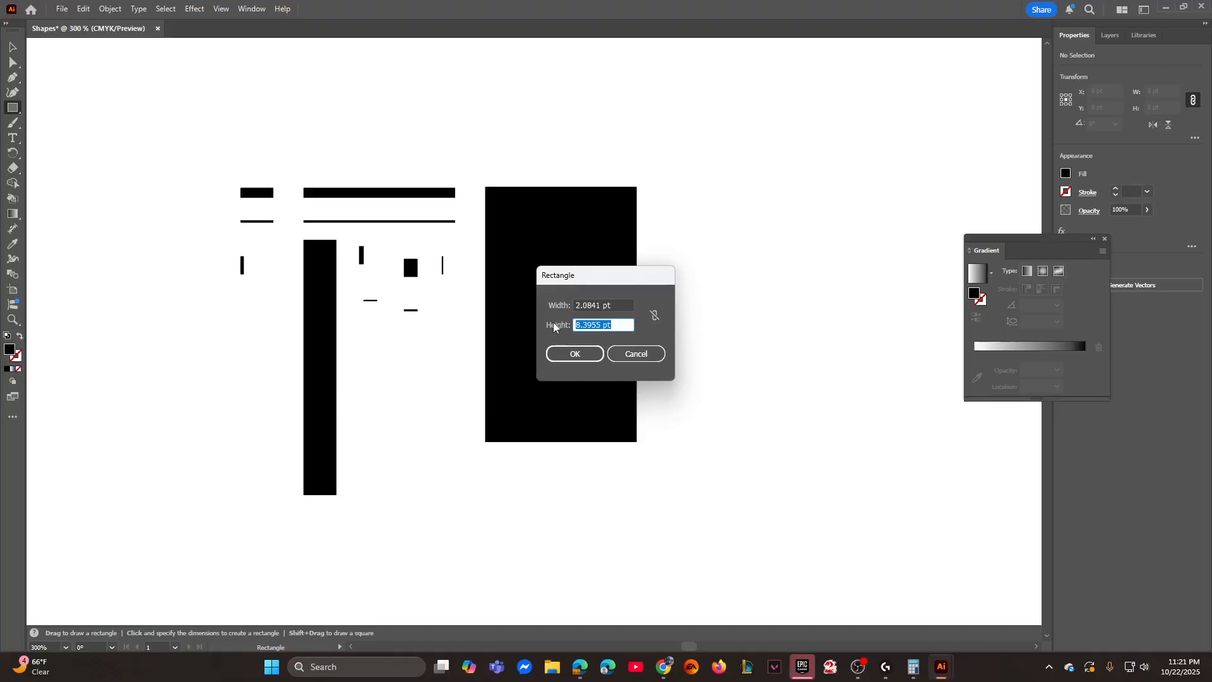
{"action": "type", "text": "0.87"}
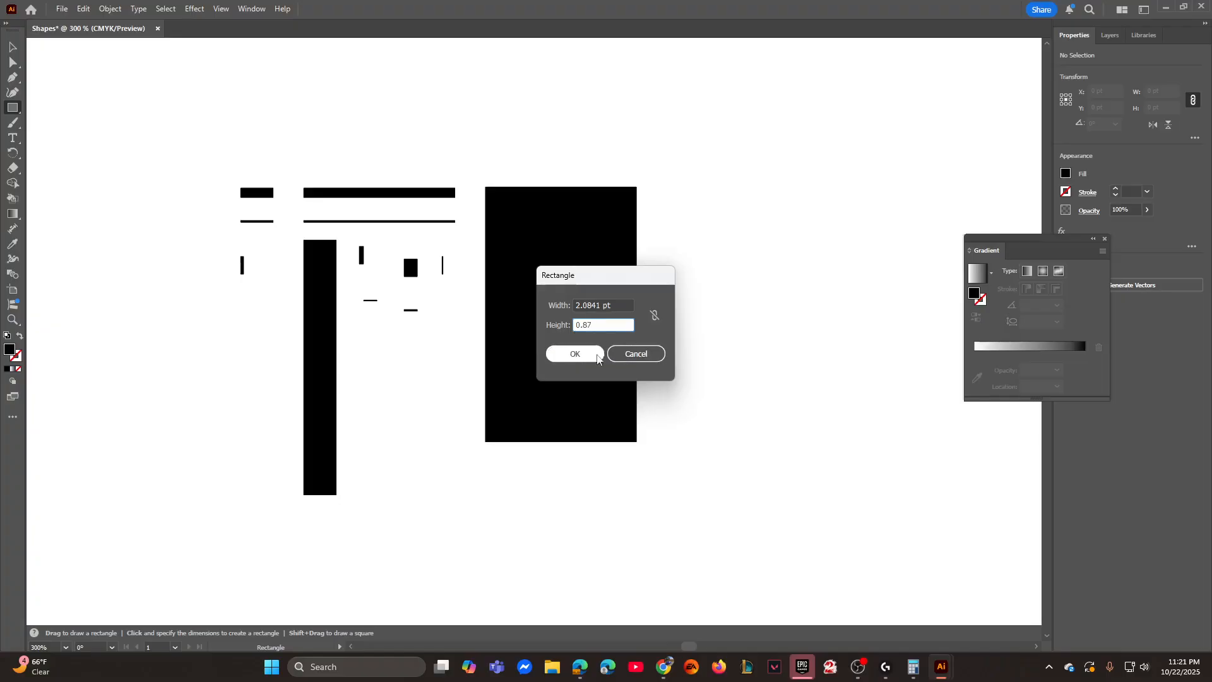
{"action": "left_click", "coordinate": [575, 353]}
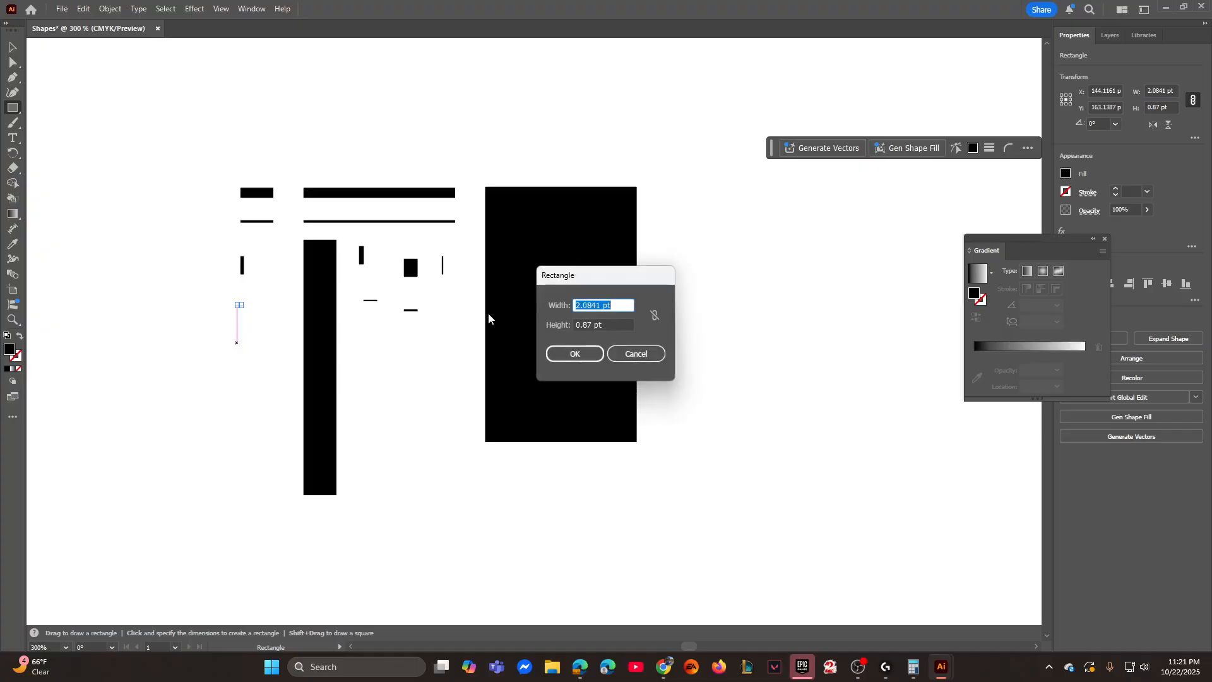
- Draw a rectangle 1.479 pt wide and 0.87 pt high below the previous tiny dash and deselect it
{"action": "type", "text": "1.479"}
{"action": "key", "text": "Tab"}
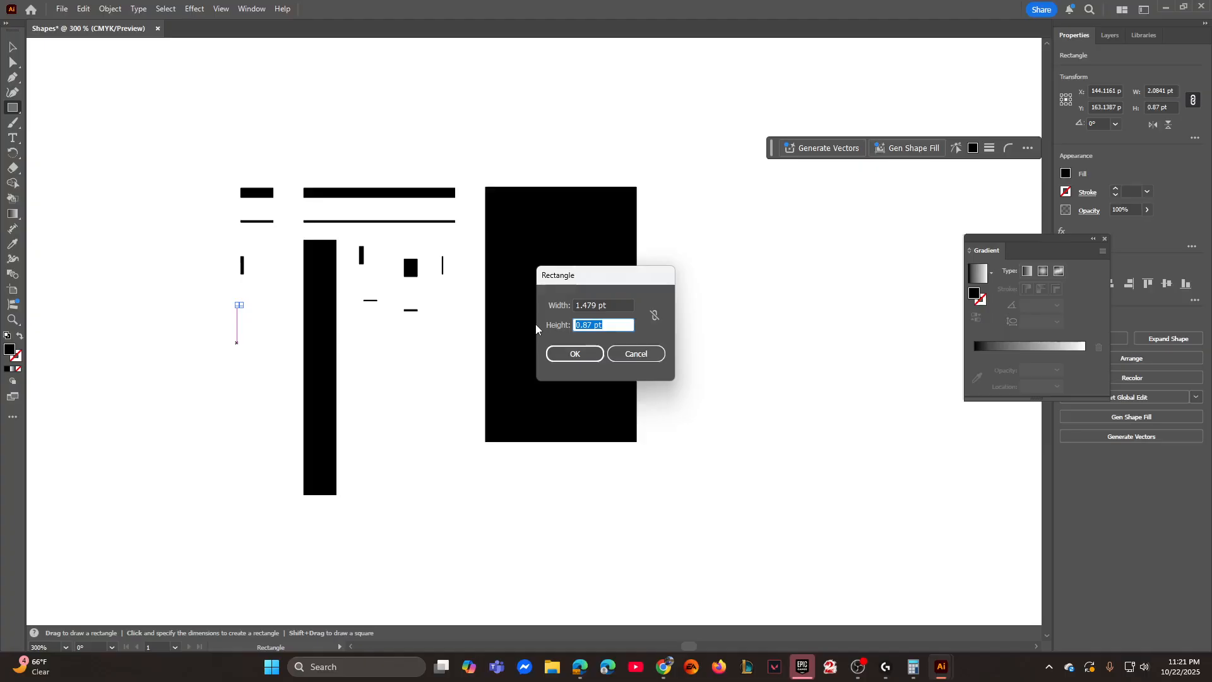
{"action": "type", "text": "0.87"}
{"action": "left_click", "coordinate": [572, 352]}
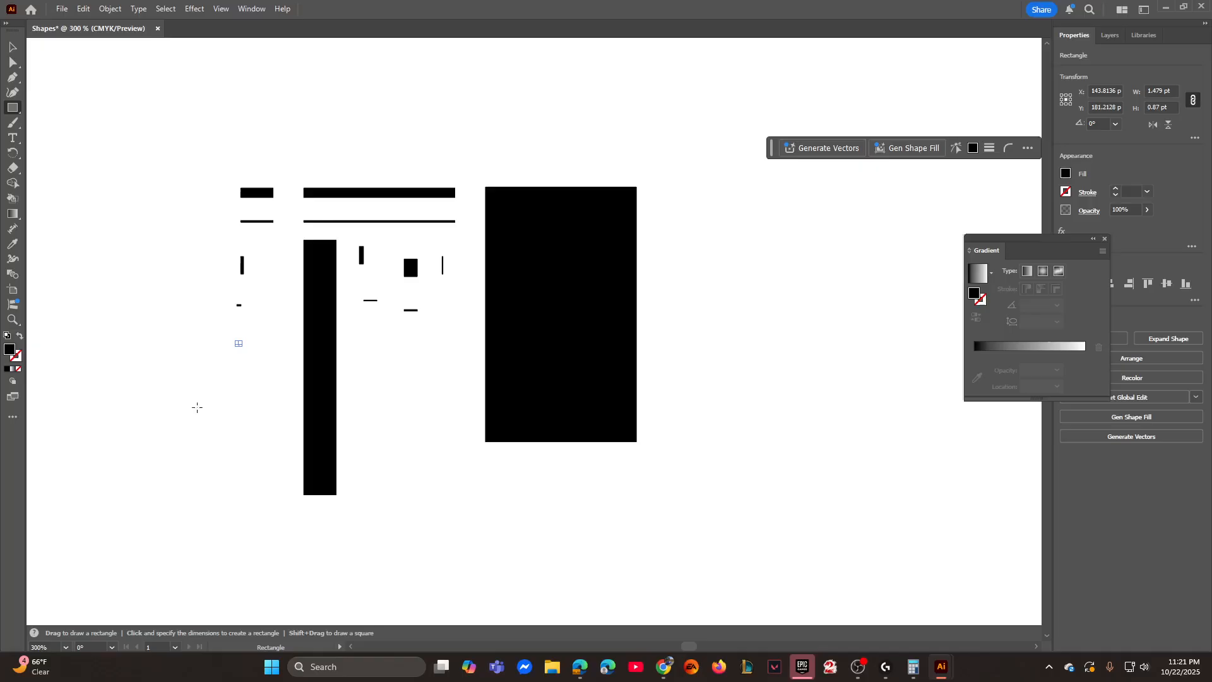
{"action": "left_click", "coordinate": [14, 49]}
{"action": "left_click", "coordinate": [198, 324]}
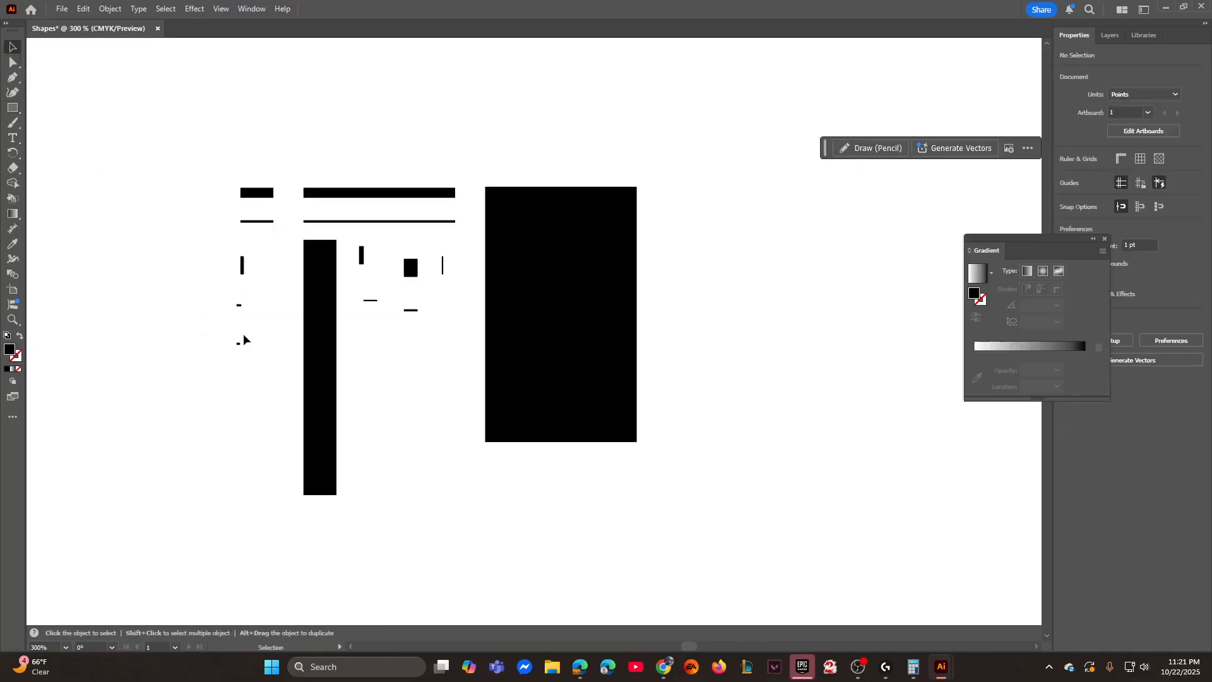
- Move the upper tiny dash, 2.0841 pt wide, up to the right of the leftmost small upright bar's lower end
{"action": "key", "text": "ctrl+equal"}
{"action": "key", "text": "ctrl+equal"}
{"action": "key", "text": "ctrl+equal"}
{"action": "left_click_drag", "start_coordinate": [244, 334], "coordinate": [633, 468]}
{"action": "left_click_drag", "start_coordinate": [254, 367], "coordinate": [541, 400]}
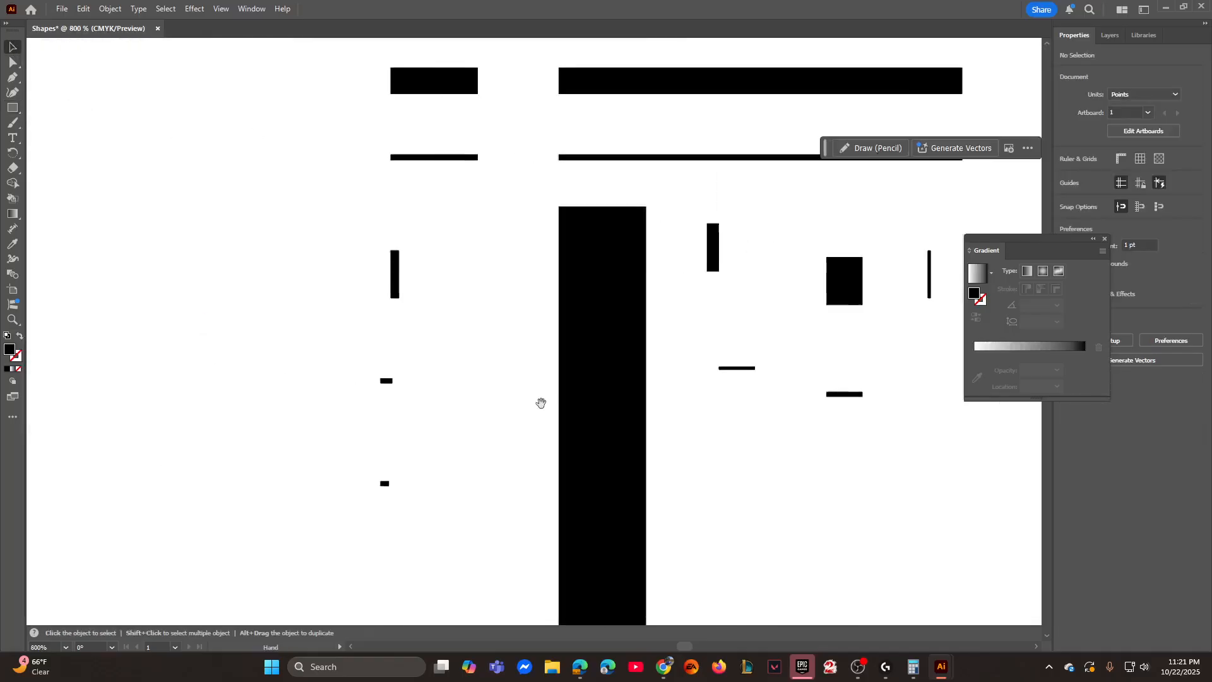
{"action": "left_click_drag", "start_coordinate": [389, 381], "coordinate": [429, 290]}
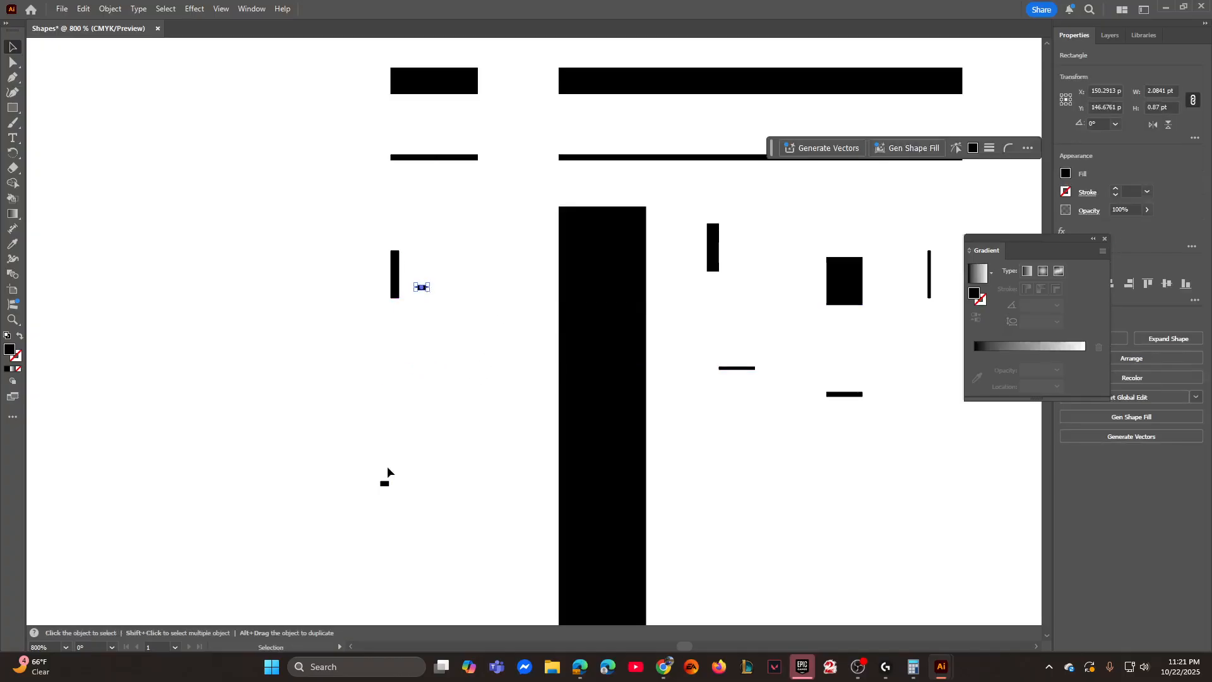
- Move the lower tiny dash, 1.479 pt wide, up beside the other tiny dash on the same line and deselect it
{"action": "left_click_drag", "start_coordinate": [384, 485], "coordinate": [450, 288]}
{"action": "left_click", "coordinate": [504, 368]}
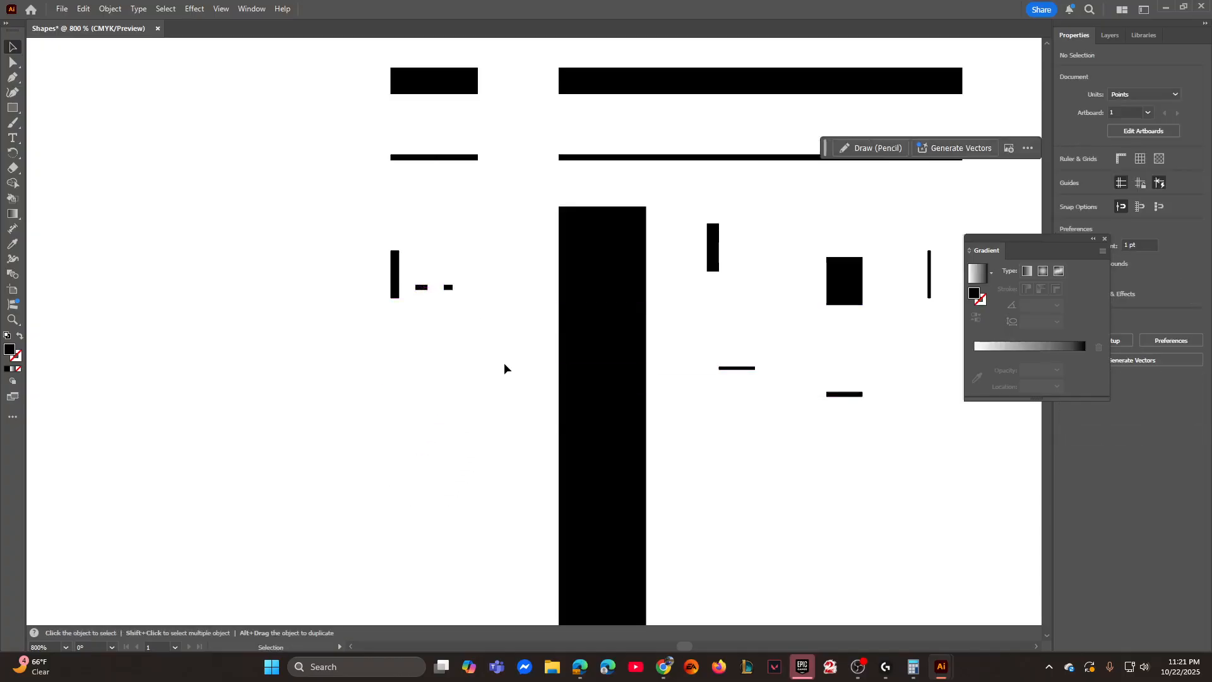
{"action": "left_click_drag", "start_coordinate": [504, 368], "coordinate": [349, 402]}
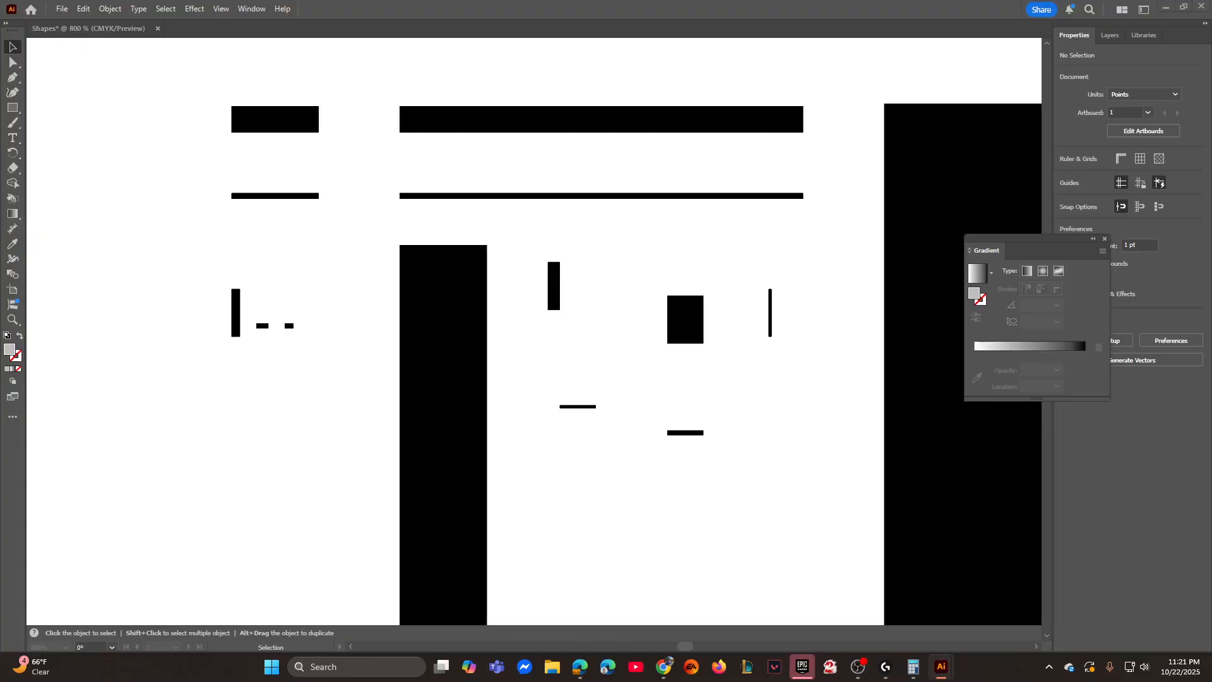
{"action": "left_click", "coordinate": [279, 486]}
- Draw a black rectangle 18.2859 pt wide and 16.8741 pt high in the empty area below the tall upright bar
{"action": "left_click", "coordinate": [13, 107]}
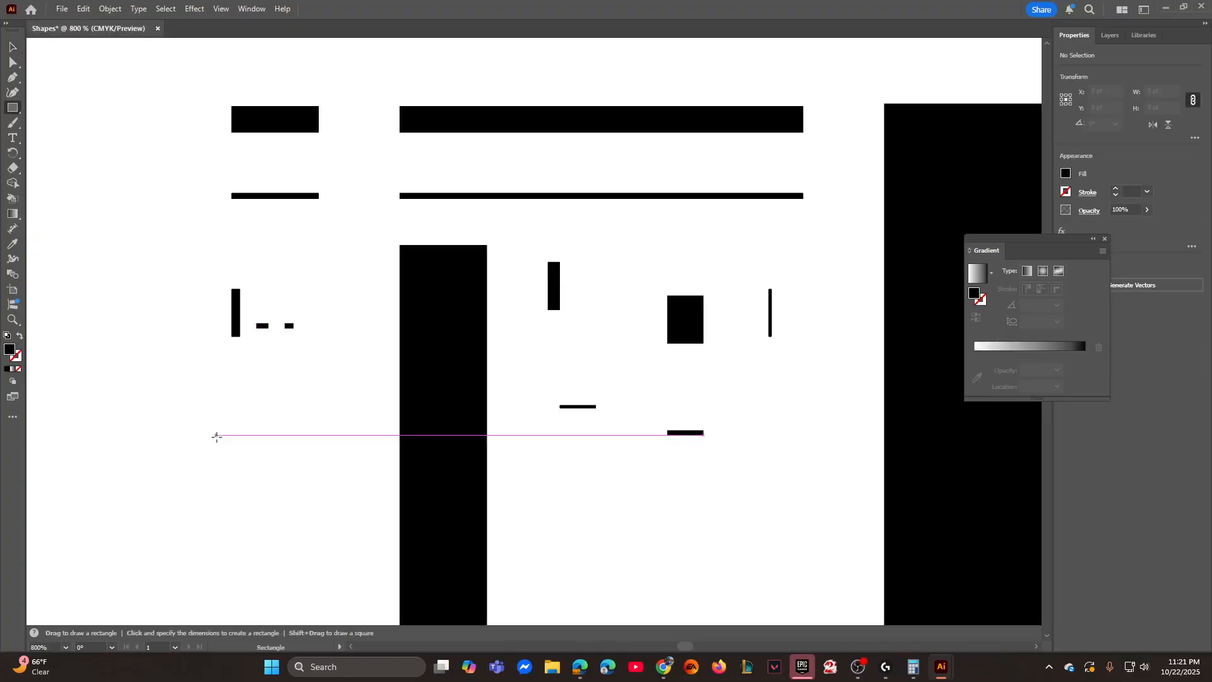
{"action": "left_click_drag", "start_coordinate": [303, 593], "coordinate": [361, 296]}
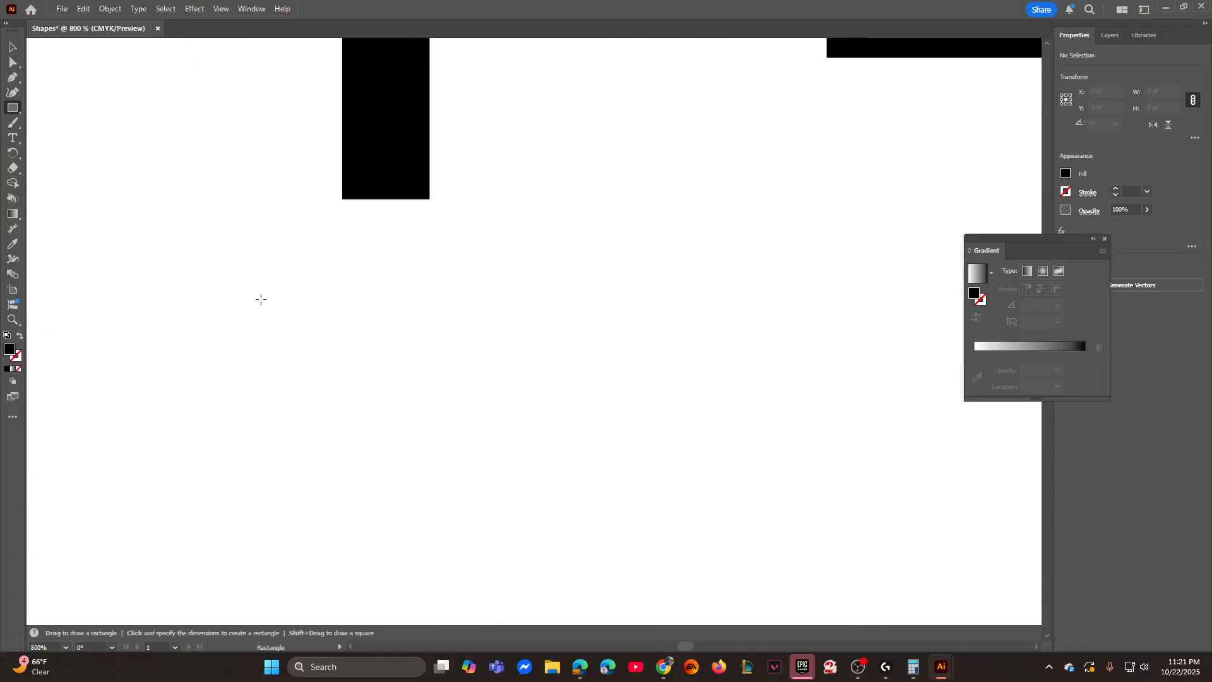
{"action": "left_click", "coordinate": [328, 297]}
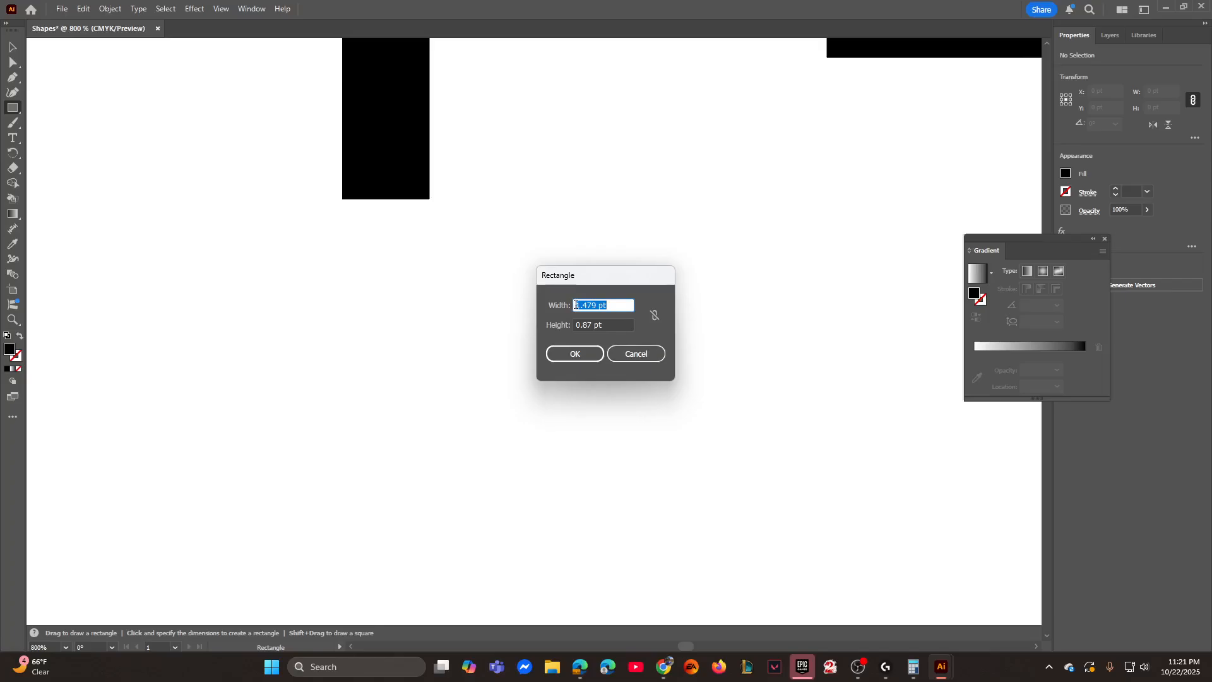
{"action": "type", "text": "18.2859"}
{"action": "key", "text": "Tab"}
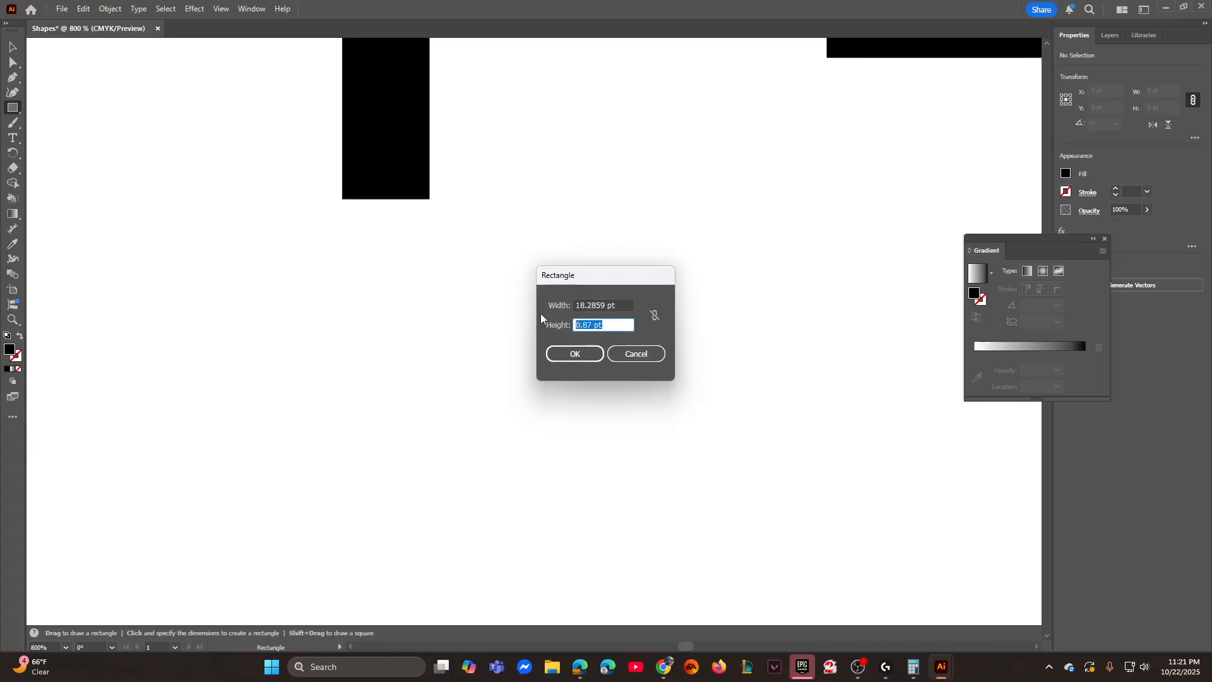
{"action": "type", "text": "16.8741"}
{"action": "left_click", "coordinate": [574, 354]}
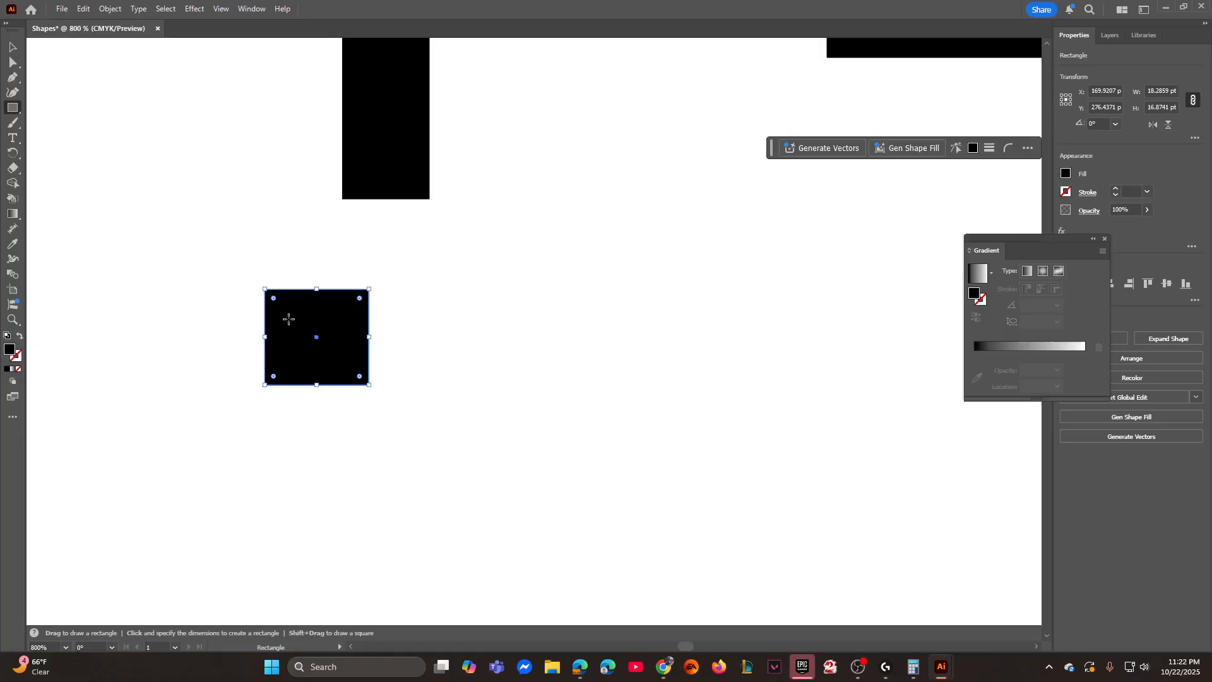
- Draw a rectangle 0.3025 pt wide and 16.8741 pt high to the right of the new near-square block
{"action": "left_click", "coordinate": [463, 331]}
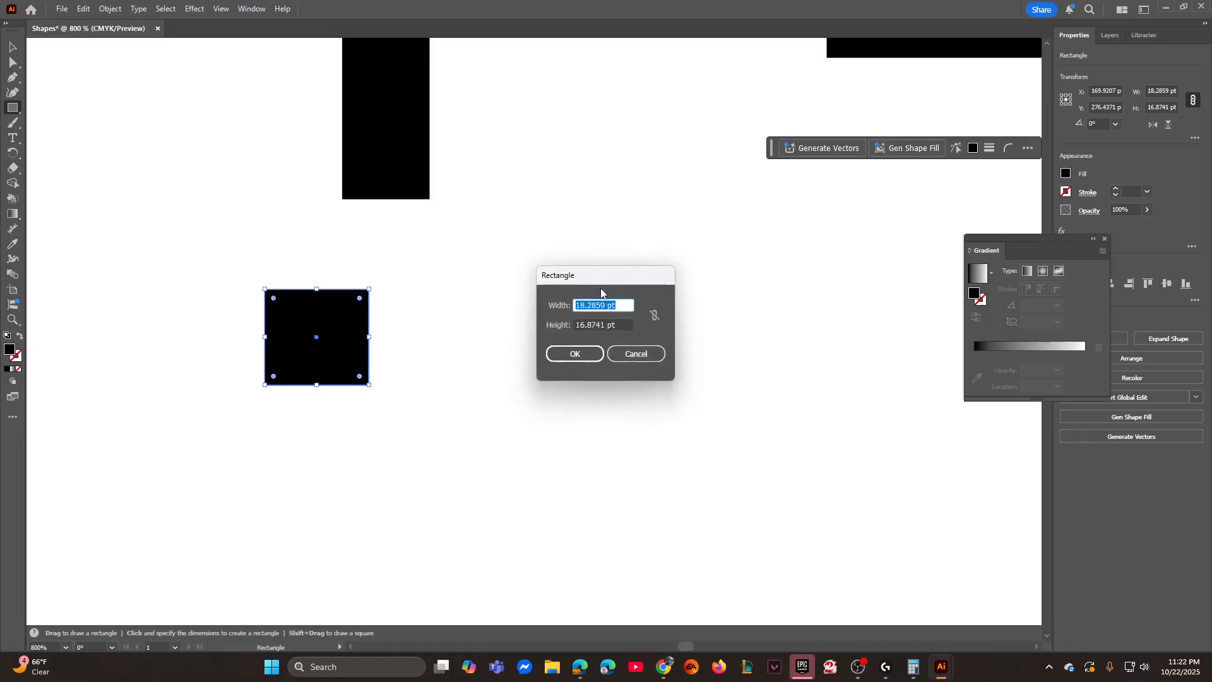
{"action": "type", "text": "0.3025"}
{"action": "key", "text": "Tab"}
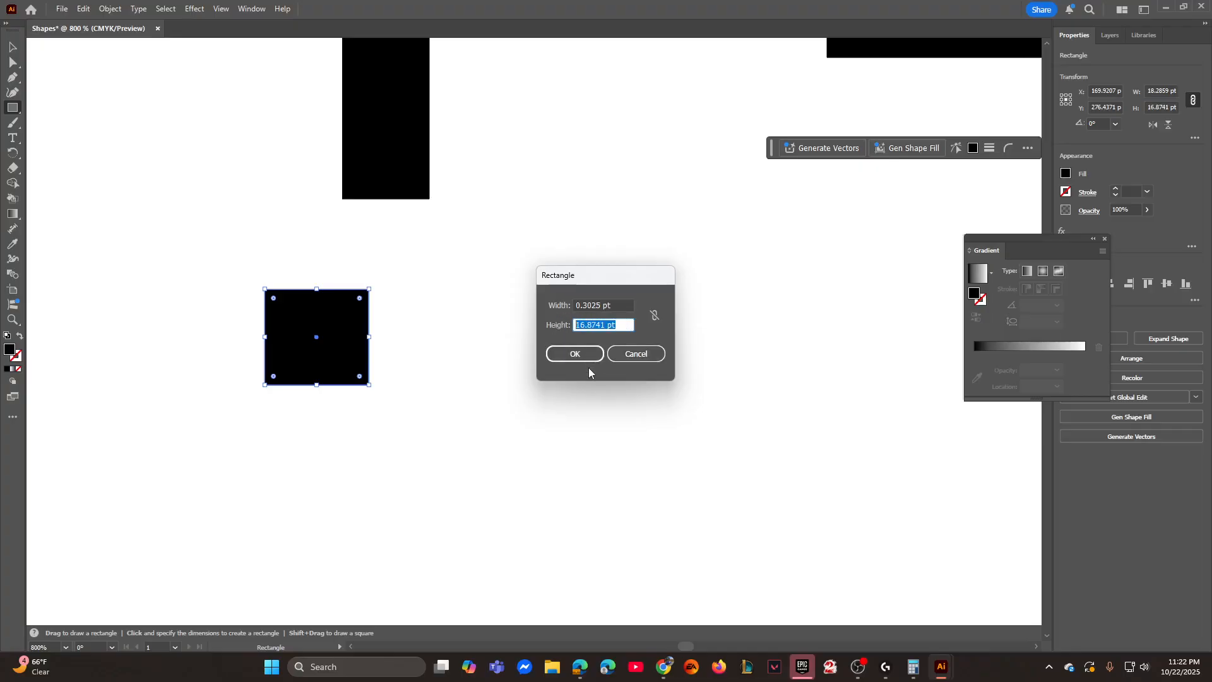
{"action": "left_click", "coordinate": [582, 355]}
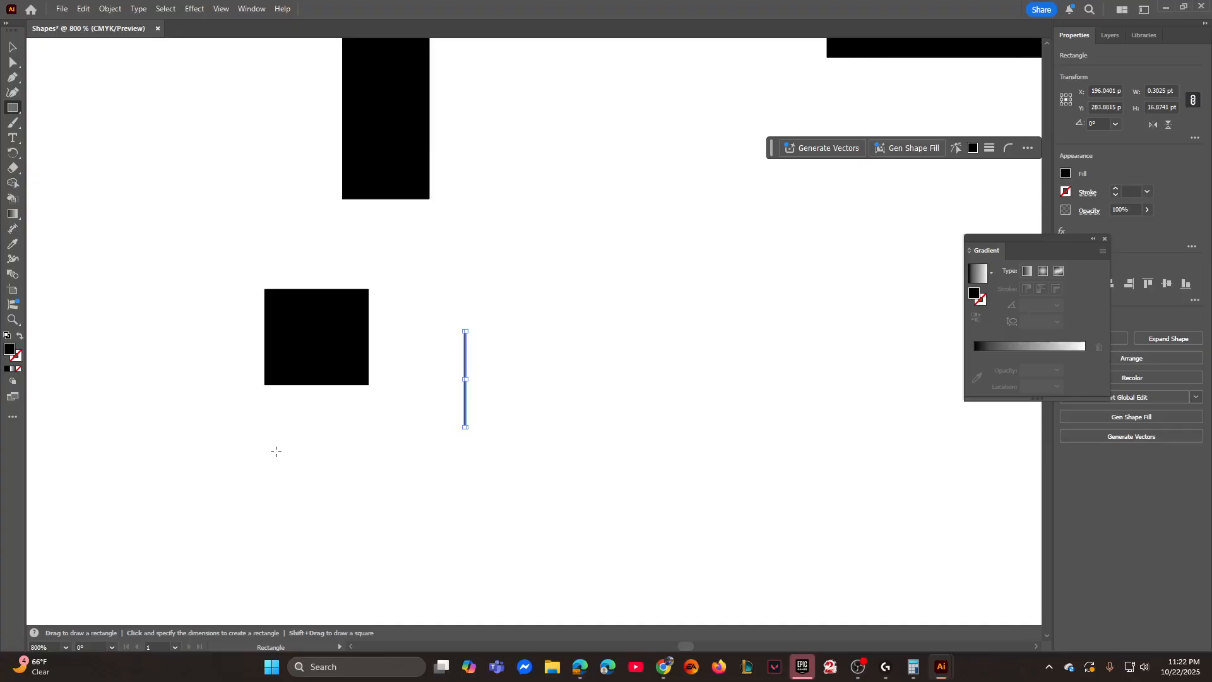
- Draw a rectangle 1.2101 pt wide and 16.8741 pt high to the right of the hairline upright, level with its upper end
{"action": "left_click", "coordinate": [515, 331]}
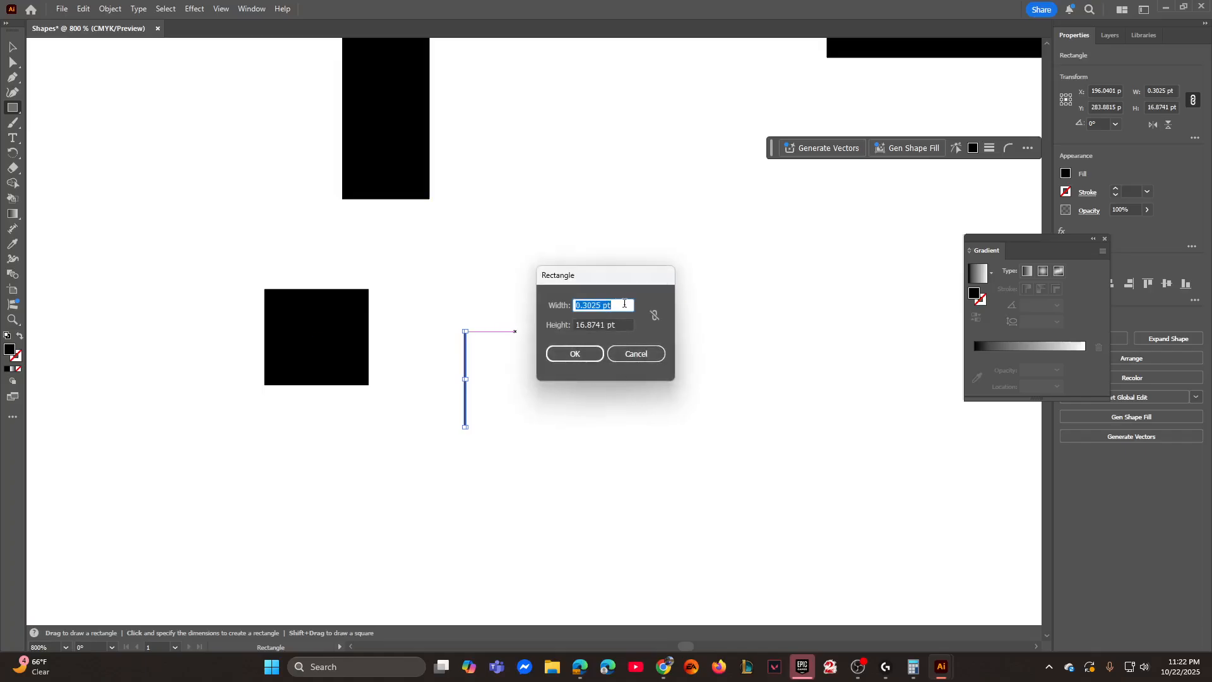
{"action": "type", "text": "1.2101"}
{"action": "key", "text": "Tab"}
{"action": "left_click", "coordinate": [589, 357]}
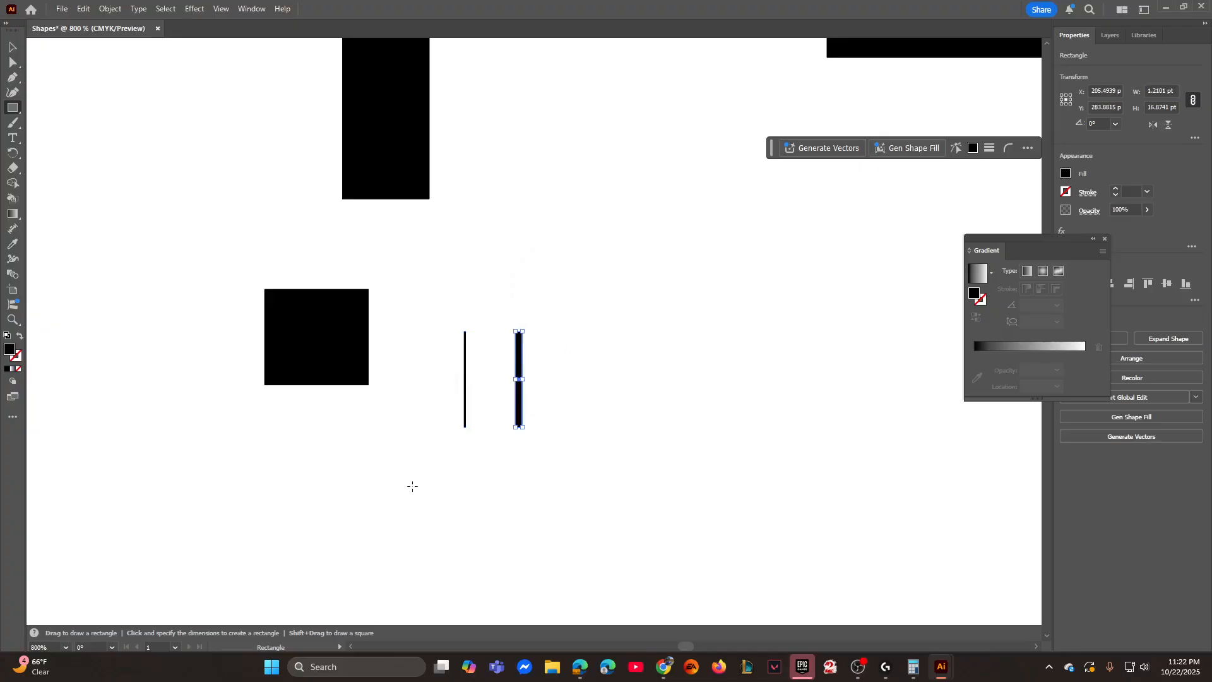
- Draw a horizontal rectangle 18.2859 pt wide and 1.2101 pt high below the two thin upright bars
{"action": "left_click", "coordinate": [466, 477]}
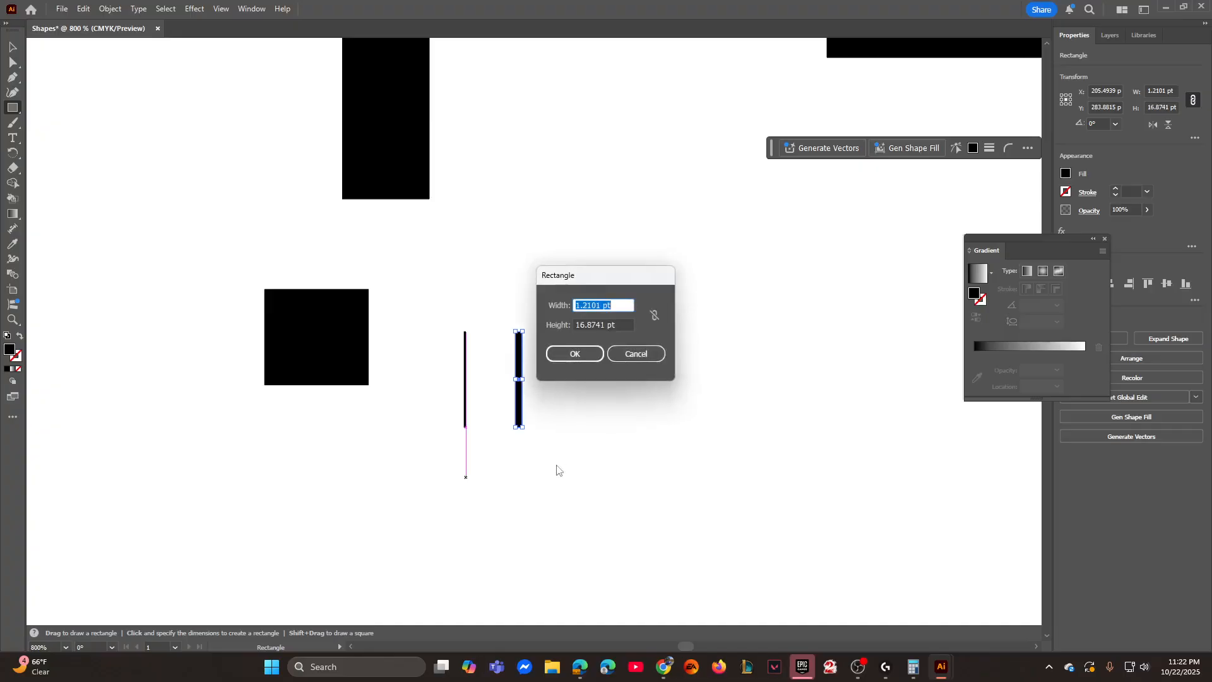
{"action": "type", "text": "18.2859"}
{"action": "left_click", "coordinate": [617, 323]}
{"action": "left_click_drag", "start_coordinate": [617, 322], "coordinate": [552, 320]}
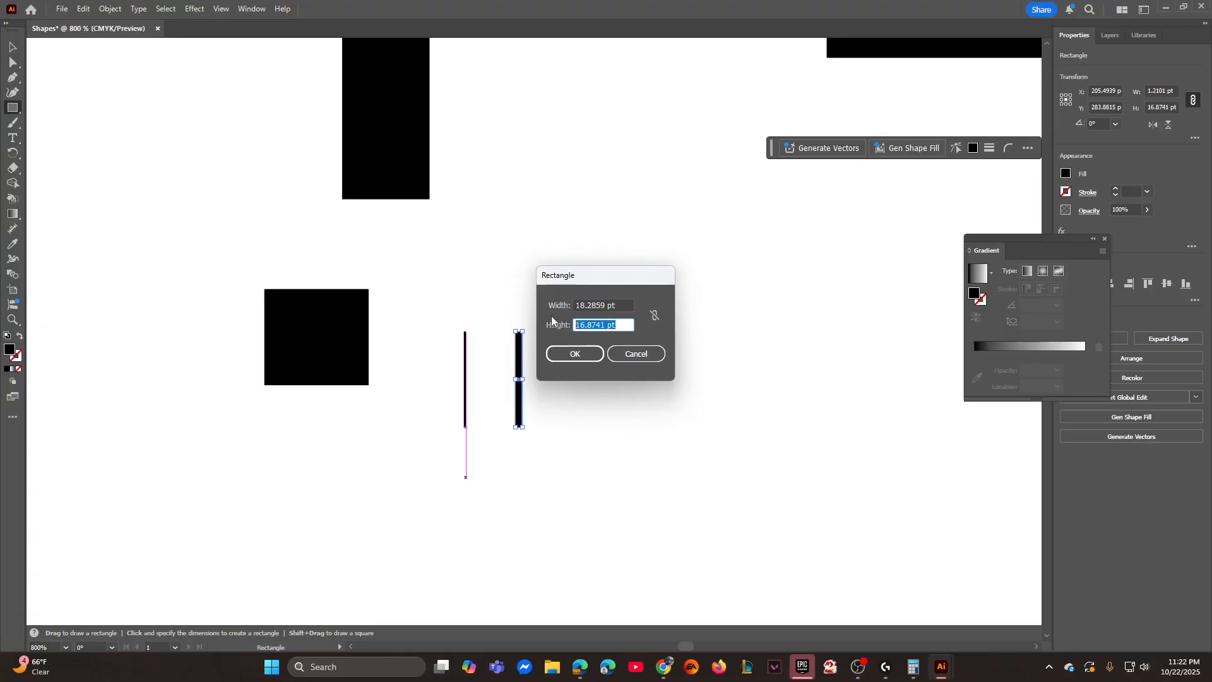
{"action": "type", "text": "1.2101"}
{"action": "left_click", "coordinate": [561, 352]}
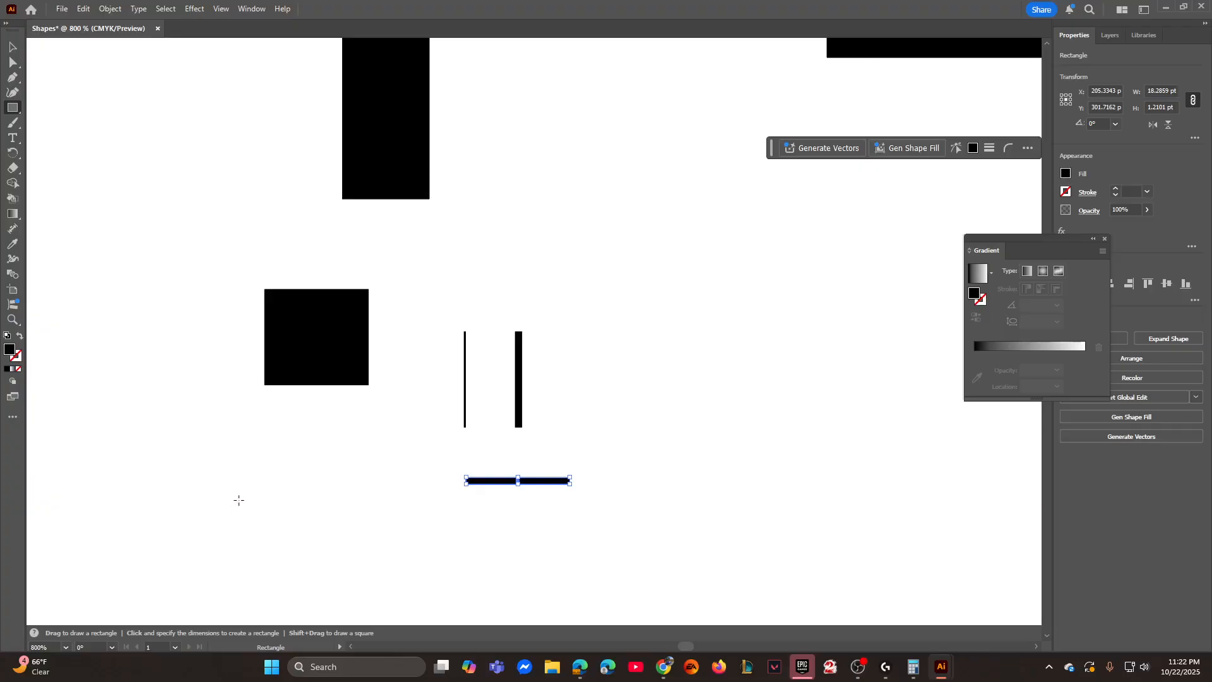
- Draw a horizontal rectangle 18.2859 pt wide and 0.874 pt high below the near-square block
{"action": "left_click", "coordinate": [357, 483]}
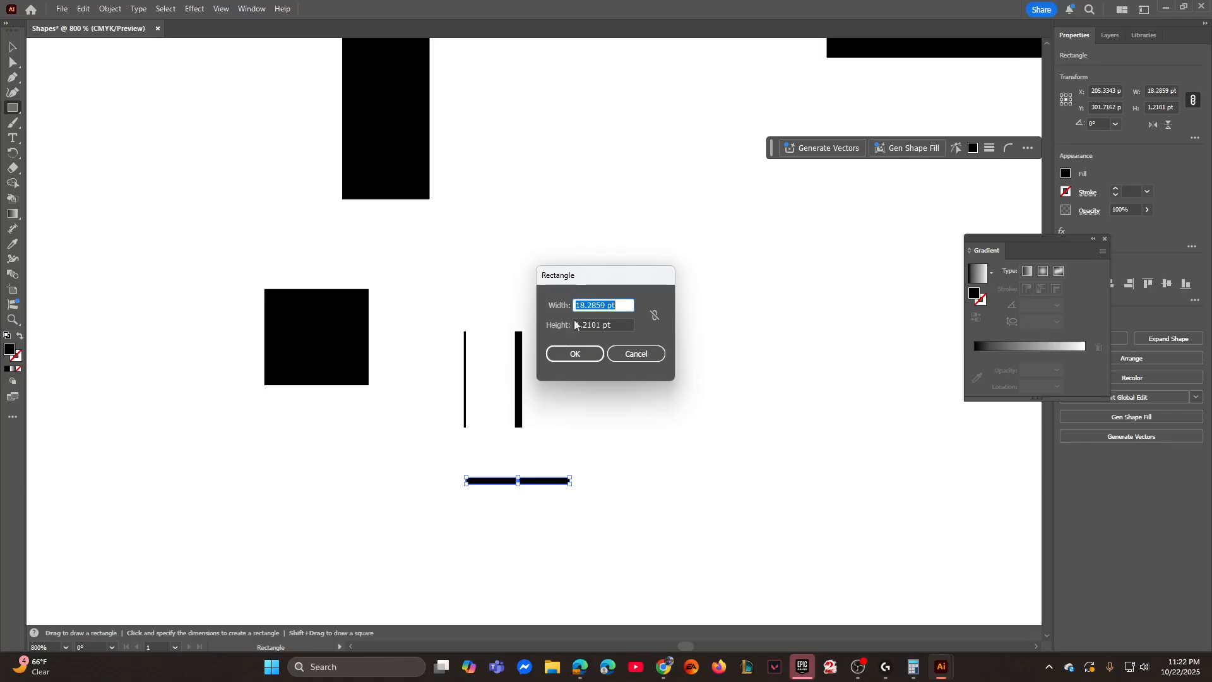
{"action": "key", "text": "Tab"}
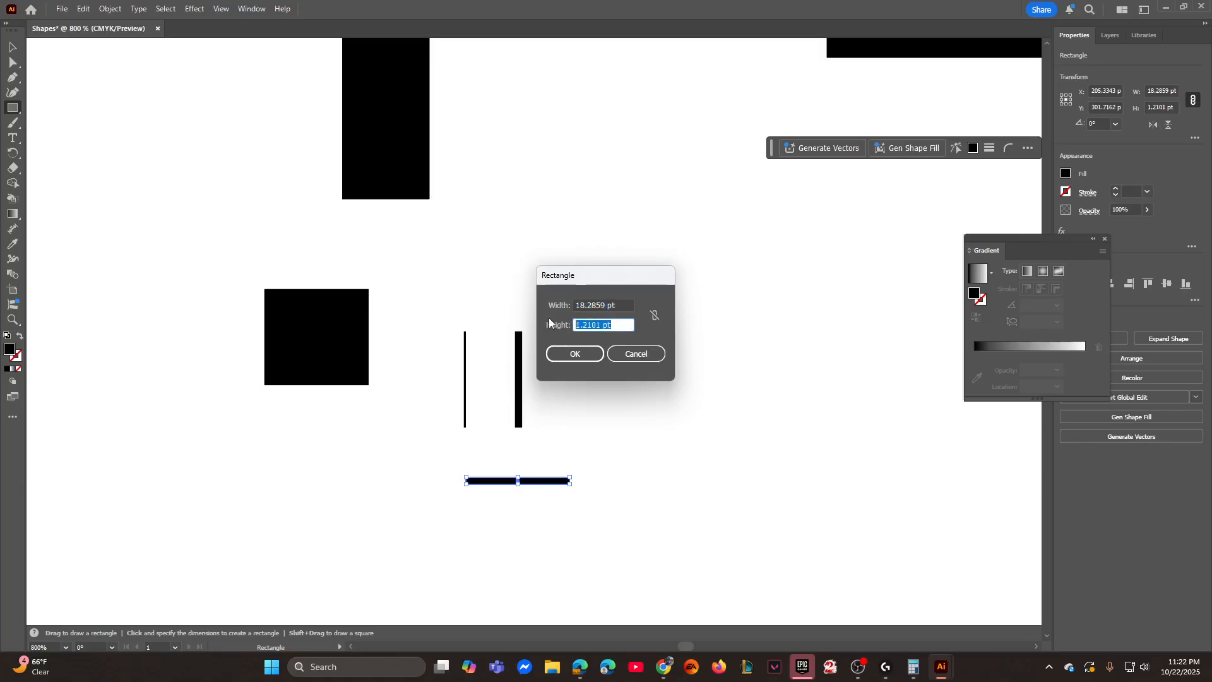
{"action": "type", "text": "0.874"}
{"action": "key", "text": "Return"}
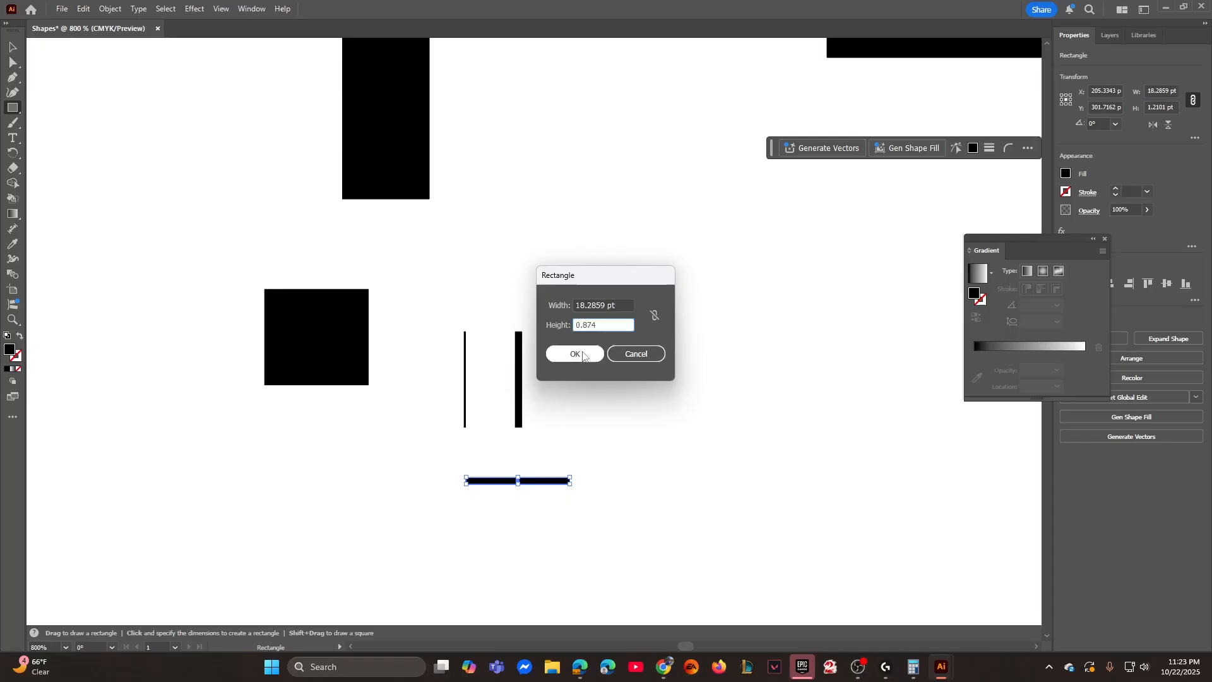
- Draw a rectangle 8.2018 pt wide and 16.2691 pt high between the two thin horizontal bars
{"action": "left_click", "coordinate": [364, 423]}
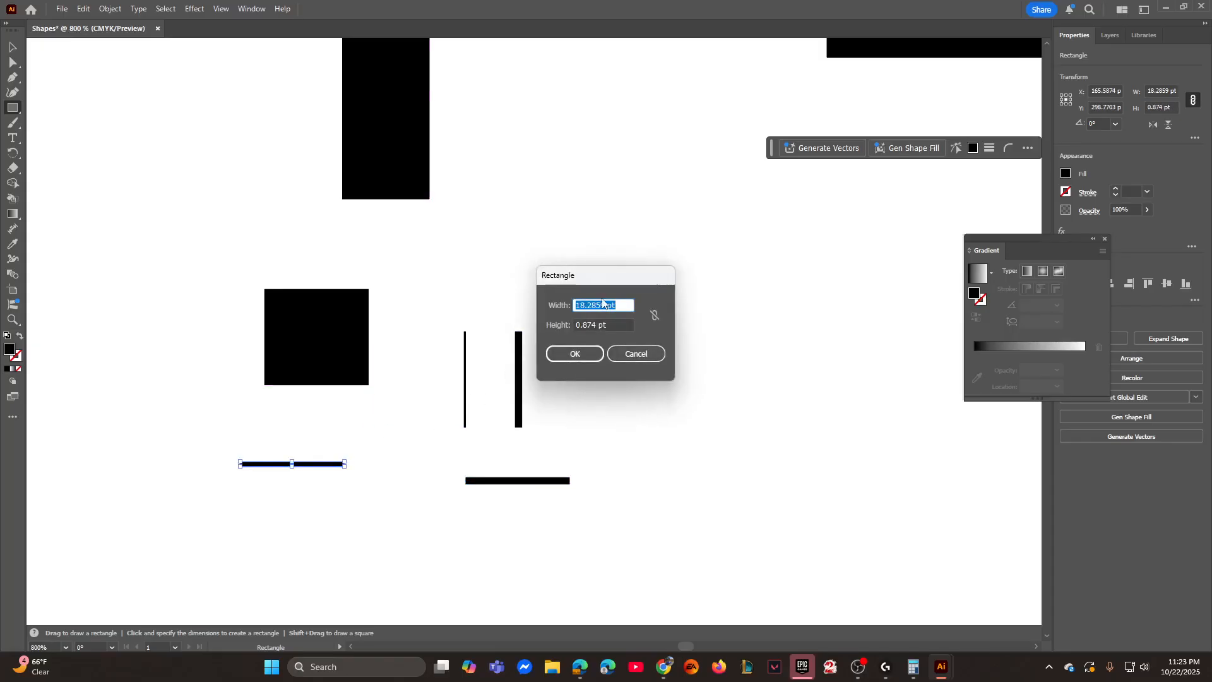
{"action": "type", "text": "8.2018"}
{"action": "key", "text": "Tab"}
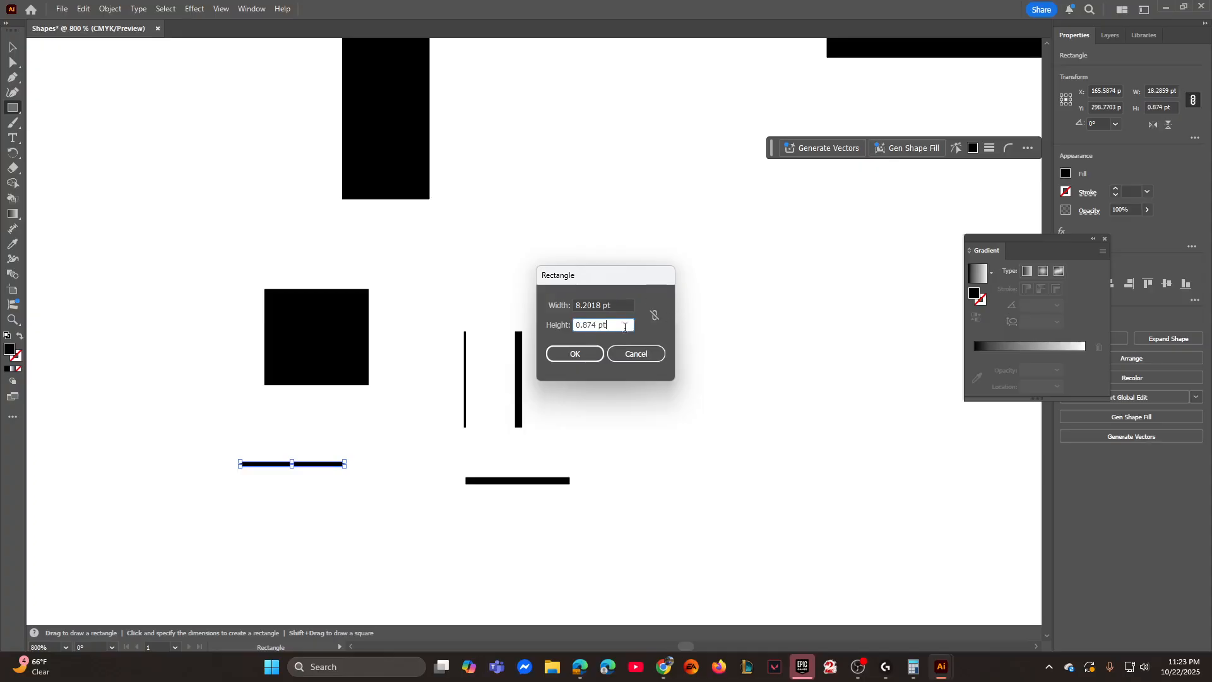
{"action": "type", "text": "16.2691"}
{"action": "left_click", "coordinate": [557, 355]}
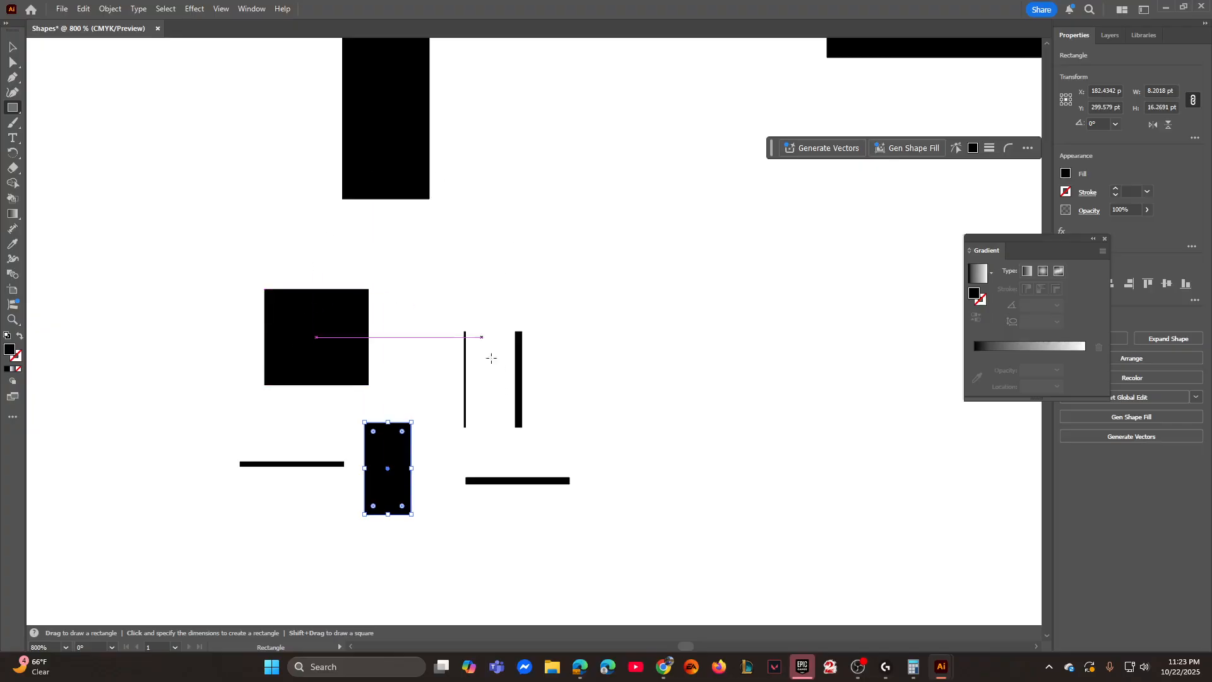
- Draw a rectangle 11.6976 pt wide and 16.8741 pt high in the empty area right of the thin upright bars
{"action": "left_click_drag", "start_coordinate": [631, 222], "coordinate": [353, 290]}
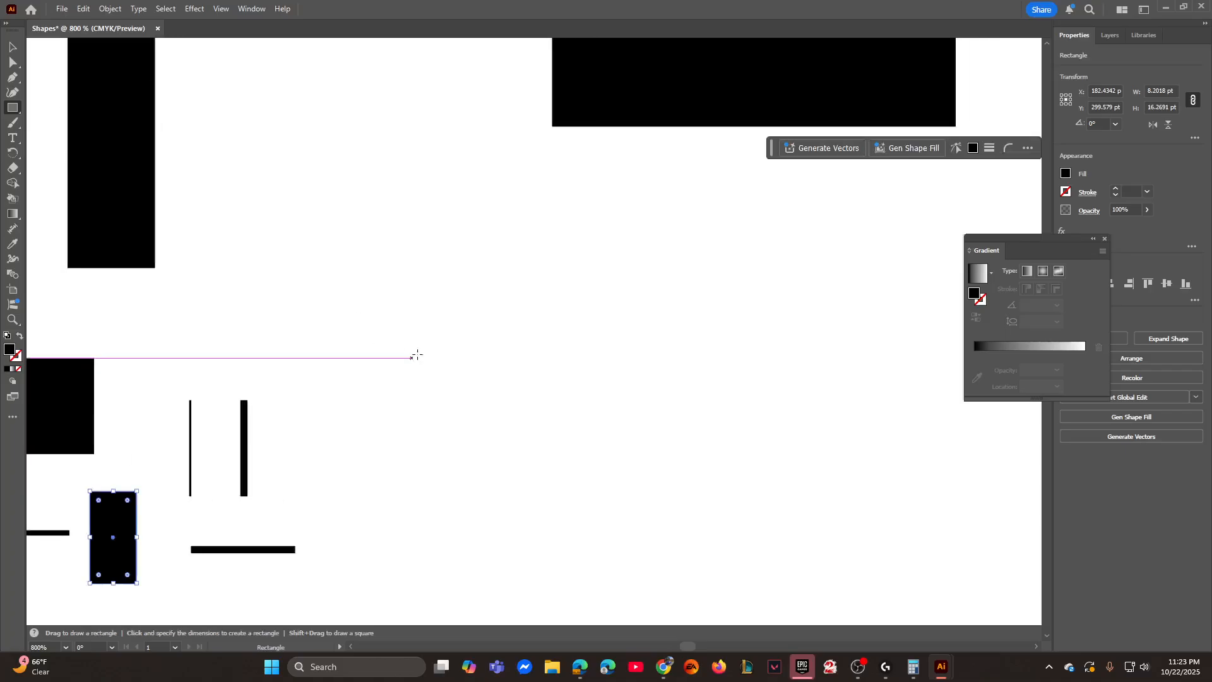
{"action": "left_click", "coordinate": [406, 352]}
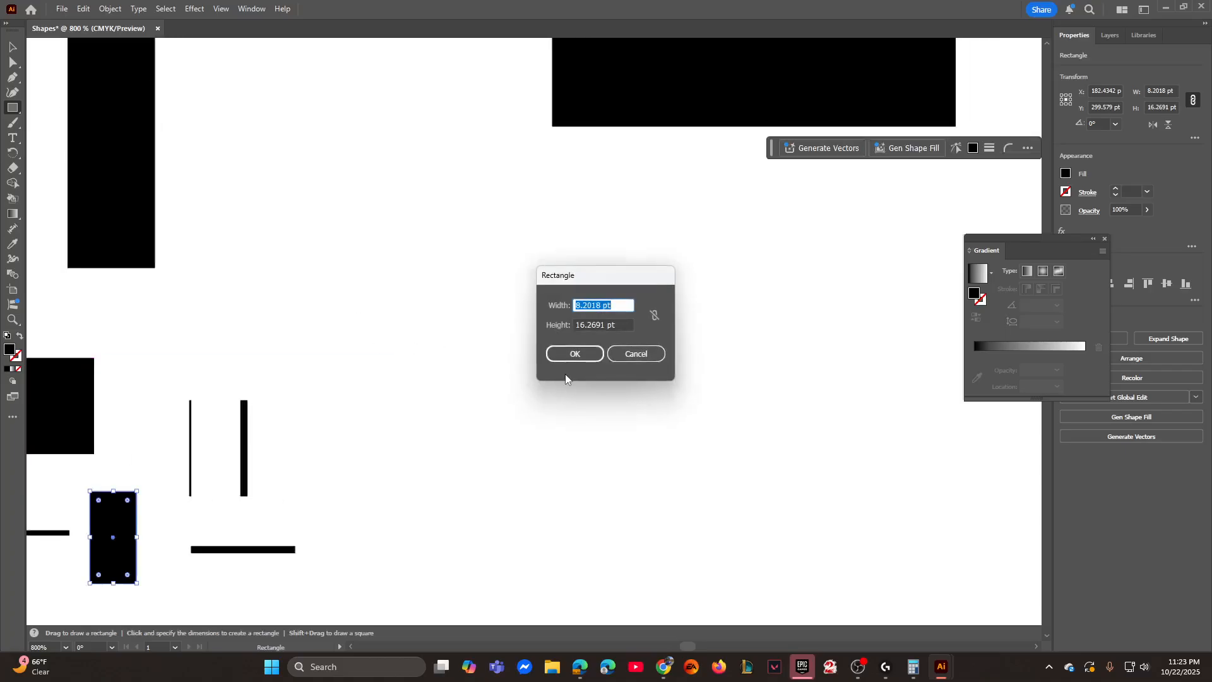
{"action": "type", "text": "11.6976"}
{"action": "left_click_drag", "start_coordinate": [615, 323], "coordinate": [588, 320]}
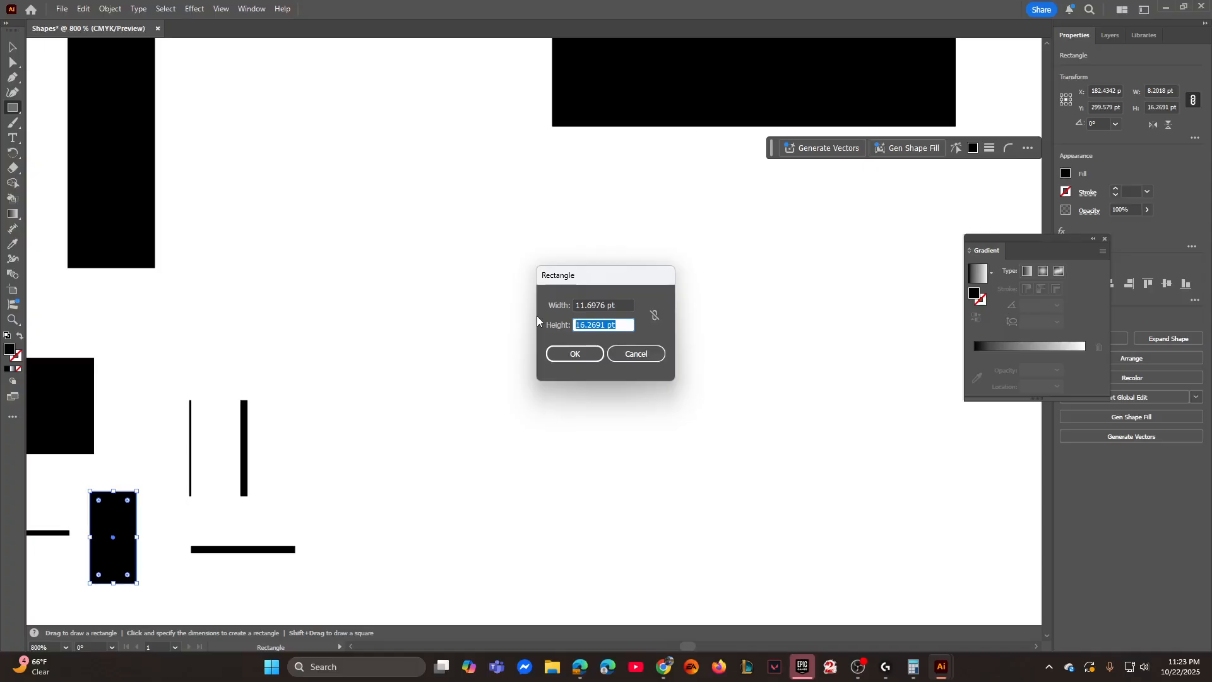
{"action": "type", "text": "16.8741"}
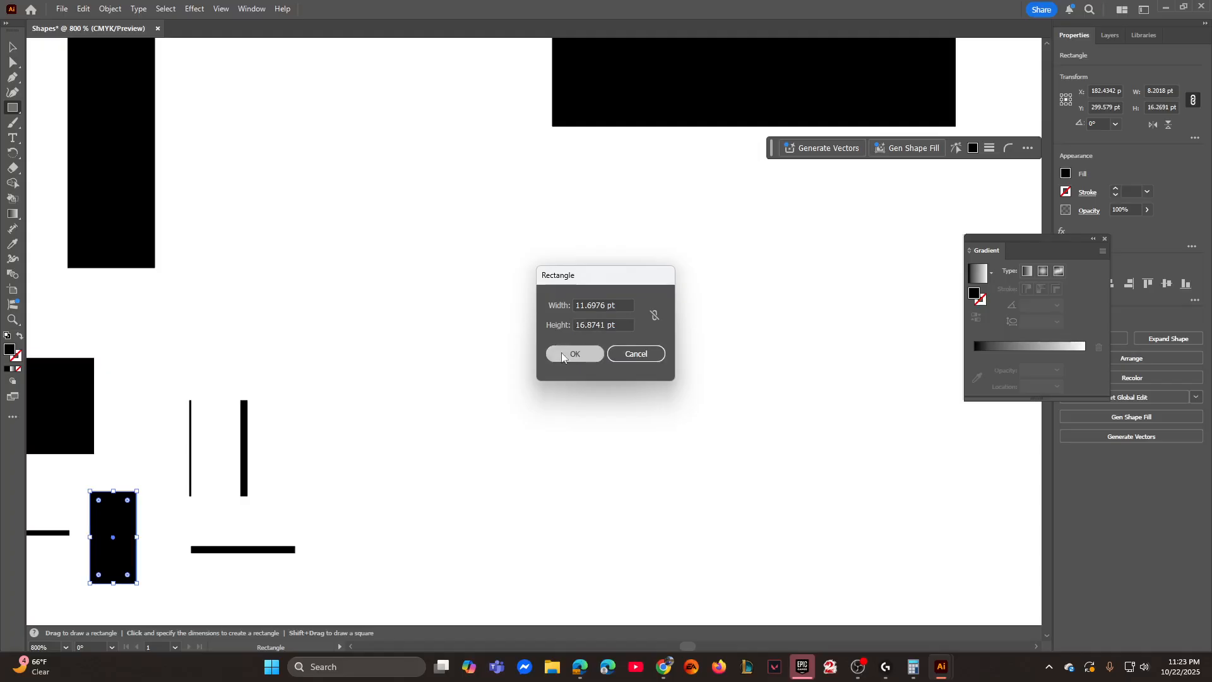
{"action": "left_click", "coordinate": [574, 353]}
- Draw a hairline rectangle 0.1935 pt wide and 16.8741 pt high to the right of the 11.6976 pt wide block
{"action": "left_click", "coordinate": [521, 369]}
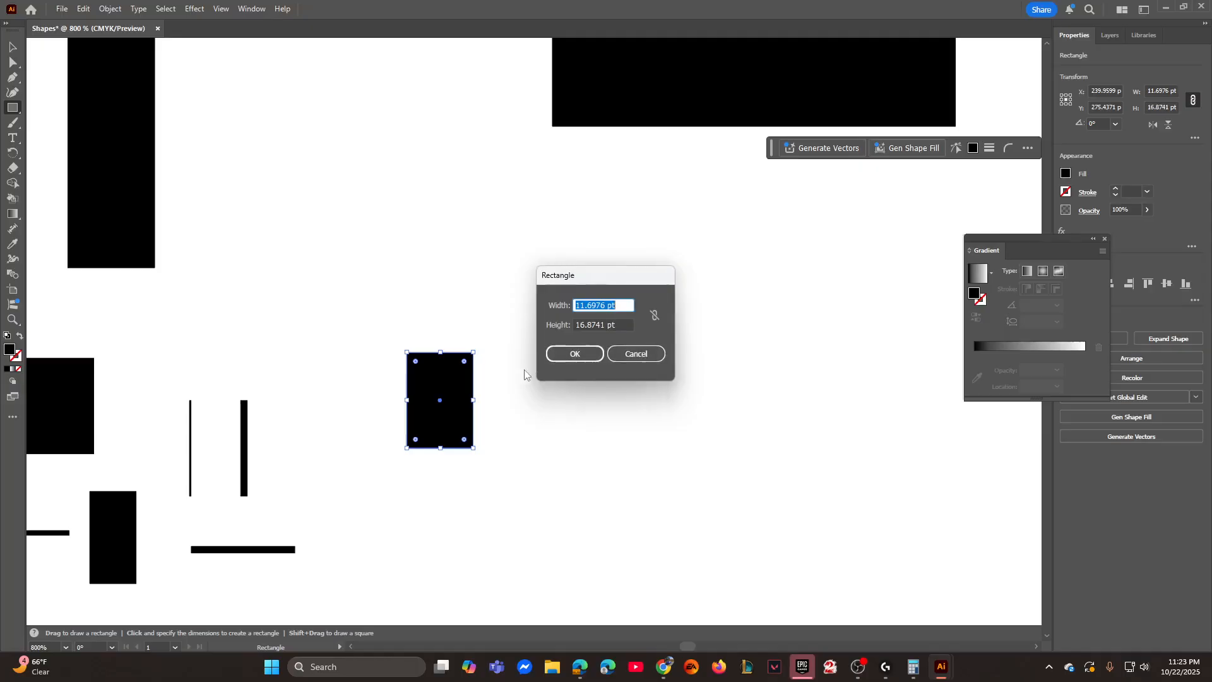
{"action": "type", "text": "0.1935"}
{"action": "key", "text": "Tab"}
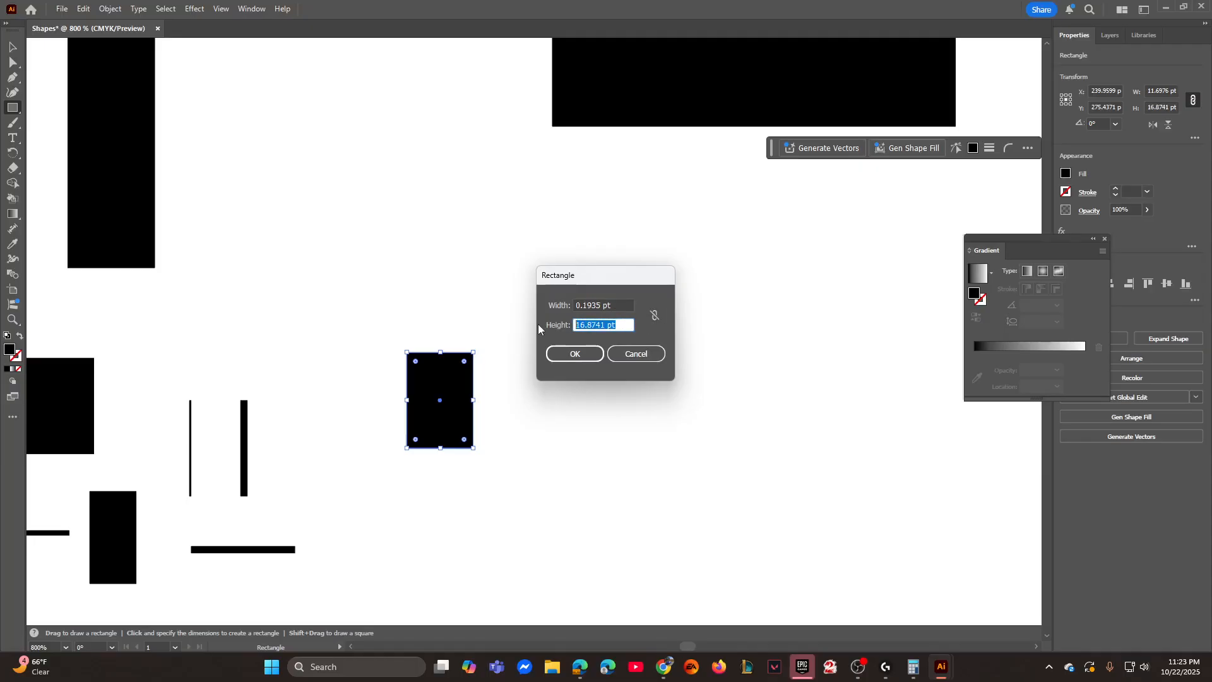
{"action": "type", "text": "16.8741"}
{"action": "left_click", "coordinate": [571, 353]}
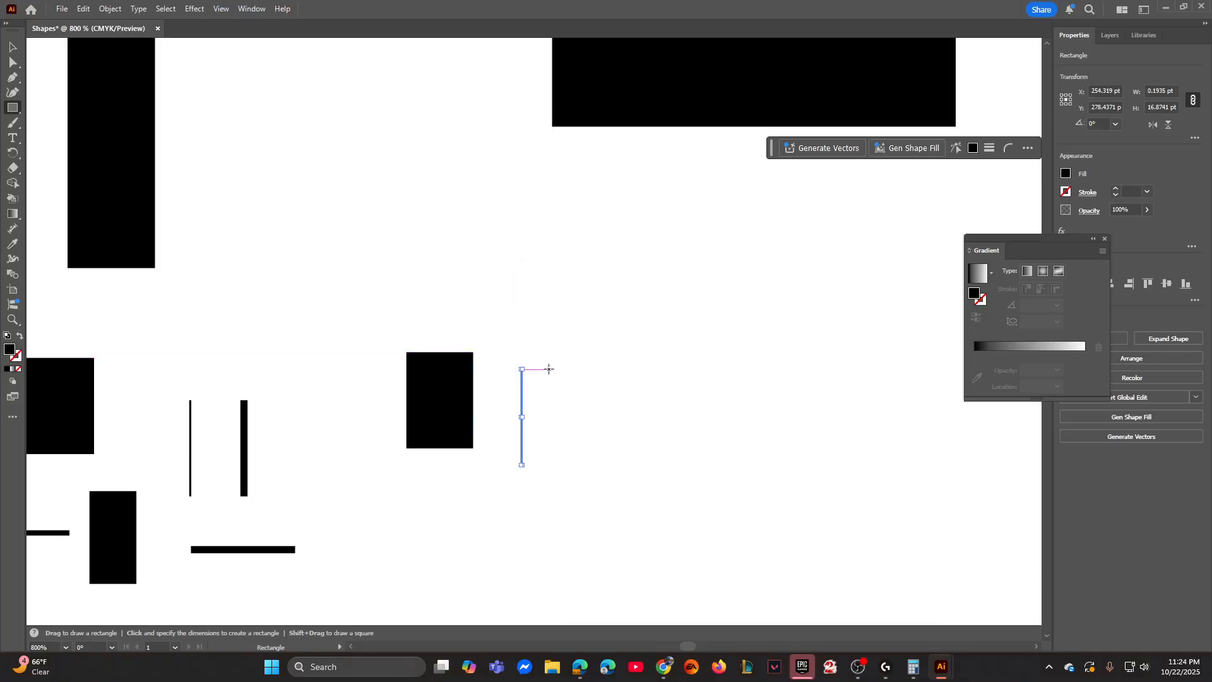
- Draw a rectangle 0.7741 pt wide and 16.8741 pt high to the right of the new hairline upright
{"action": "left_click", "coordinate": [605, 393]}
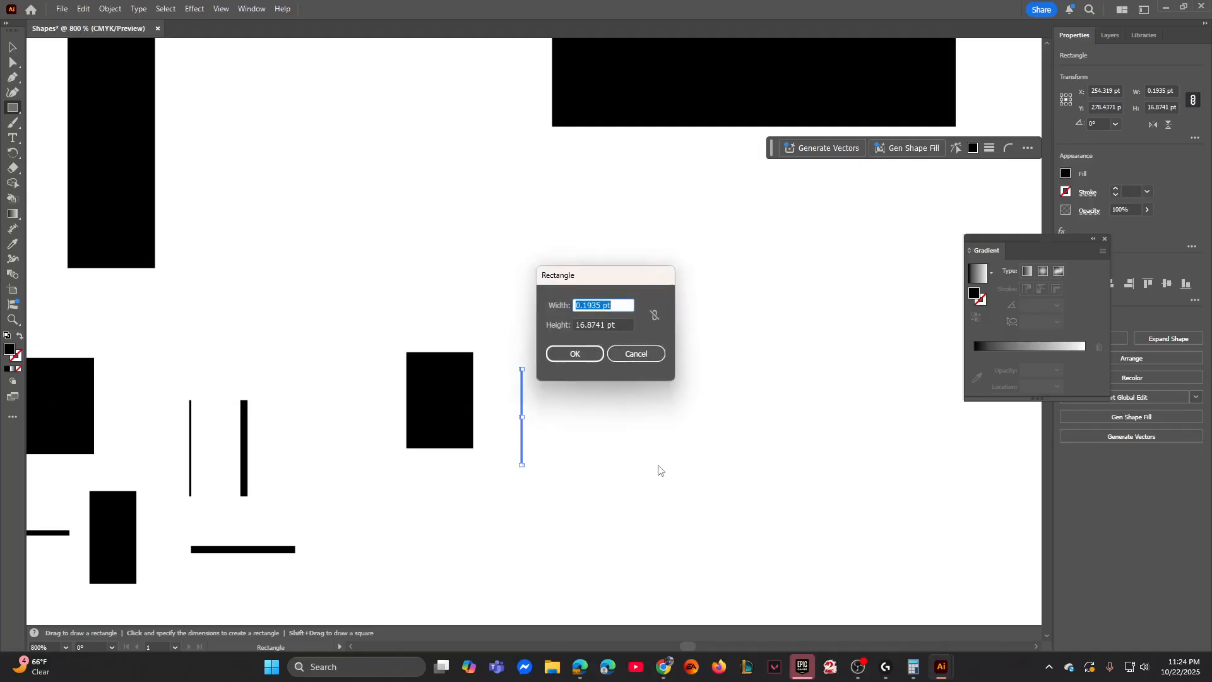
{"action": "type", "text": "0.7741"}
{"action": "left_click", "coordinate": [589, 359]}
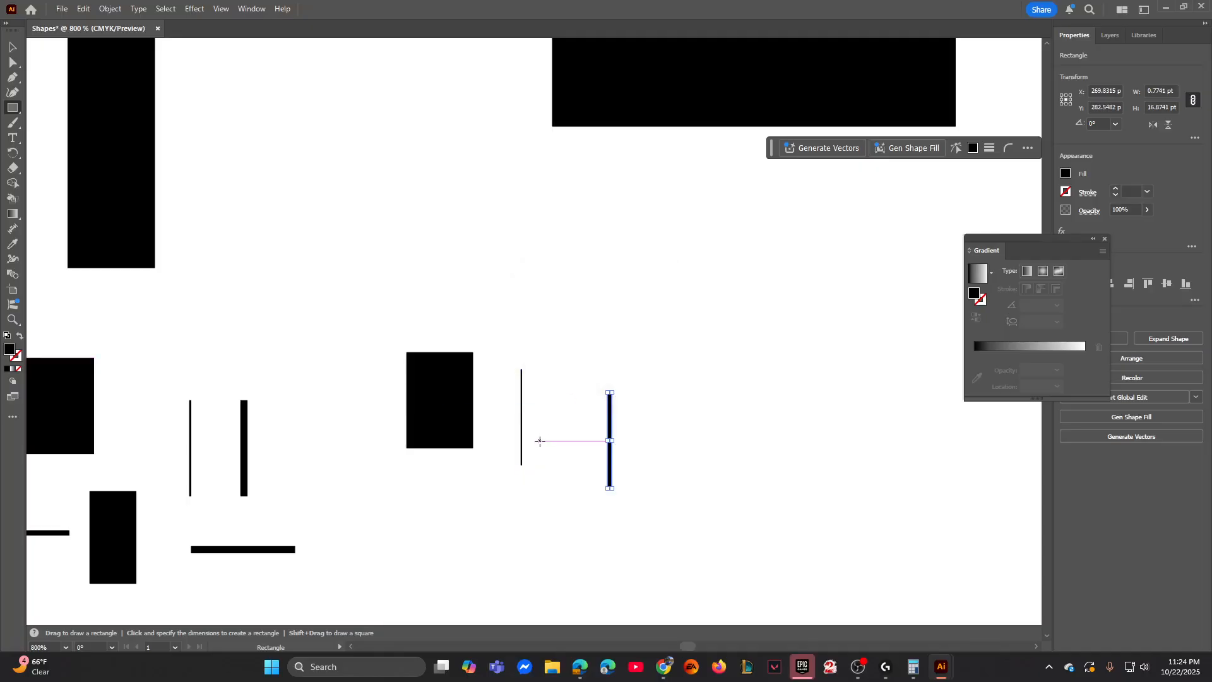
- Draw a horizontal rectangle 11.6976 pt wide and 1.2101 pt high to the right of the 0.7741 pt wide upright bar
{"action": "left_click", "coordinate": [641, 455]}
{"action": "type", "text": "11"}
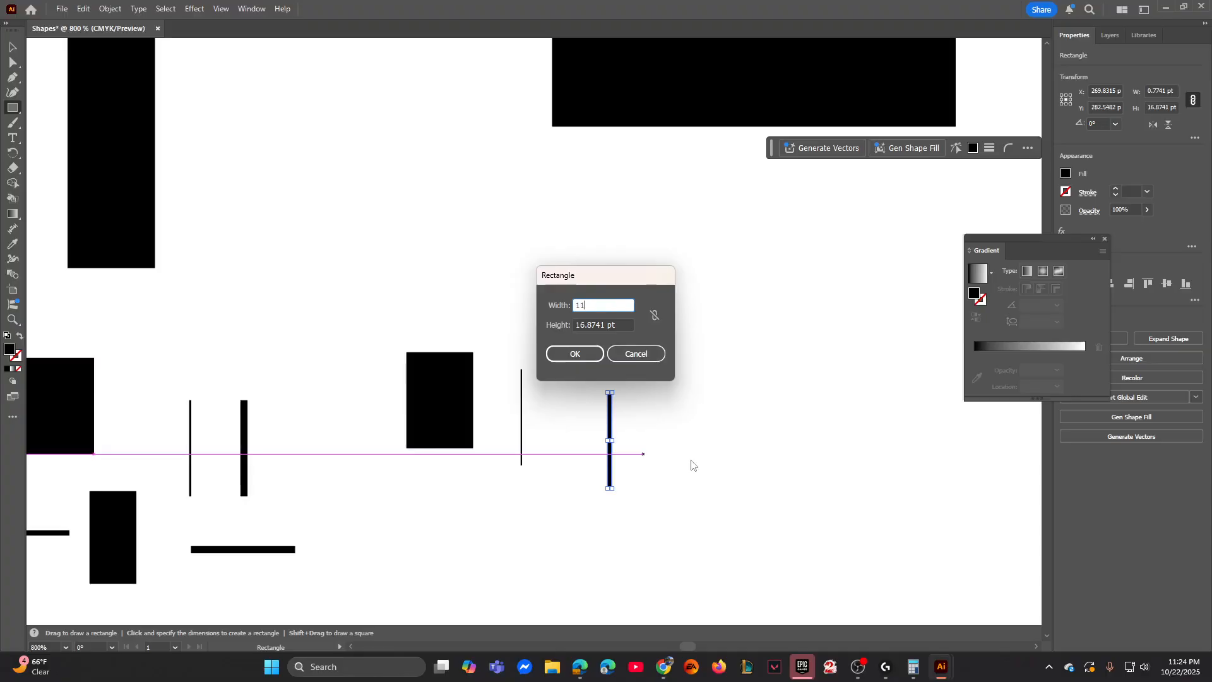
{"action": "type", "text": ".6976"}
{"action": "key", "text": "Tab"}
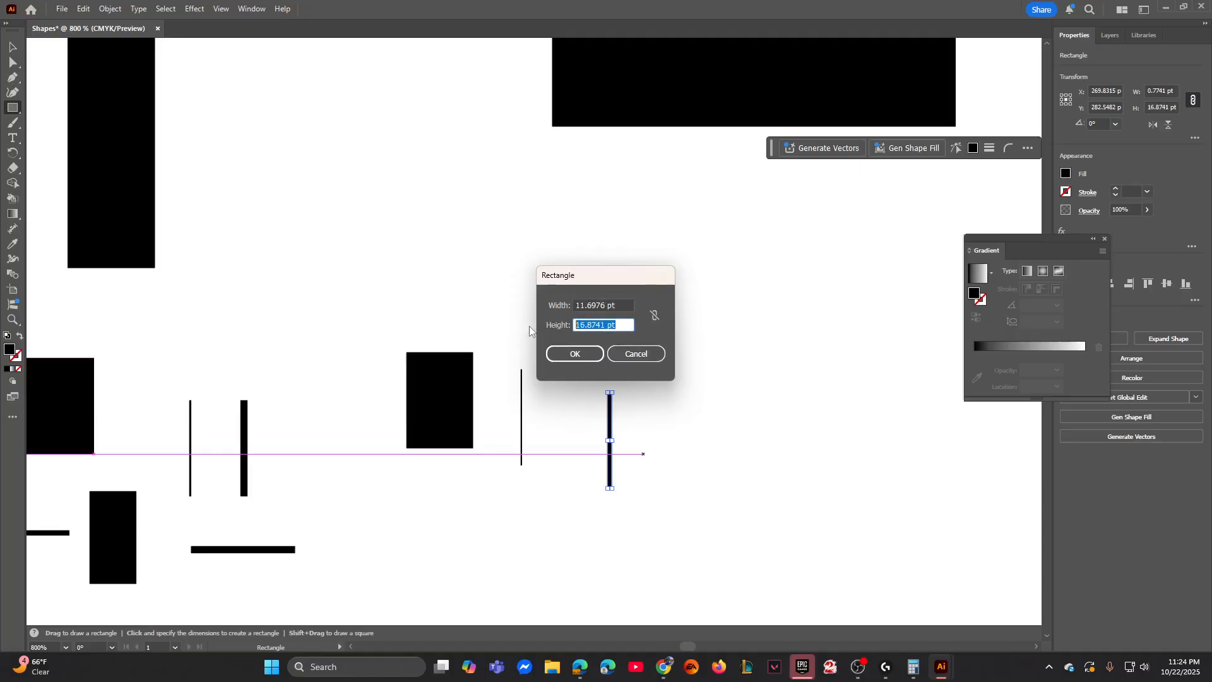
{"action": "type", "text": "1.2101"}
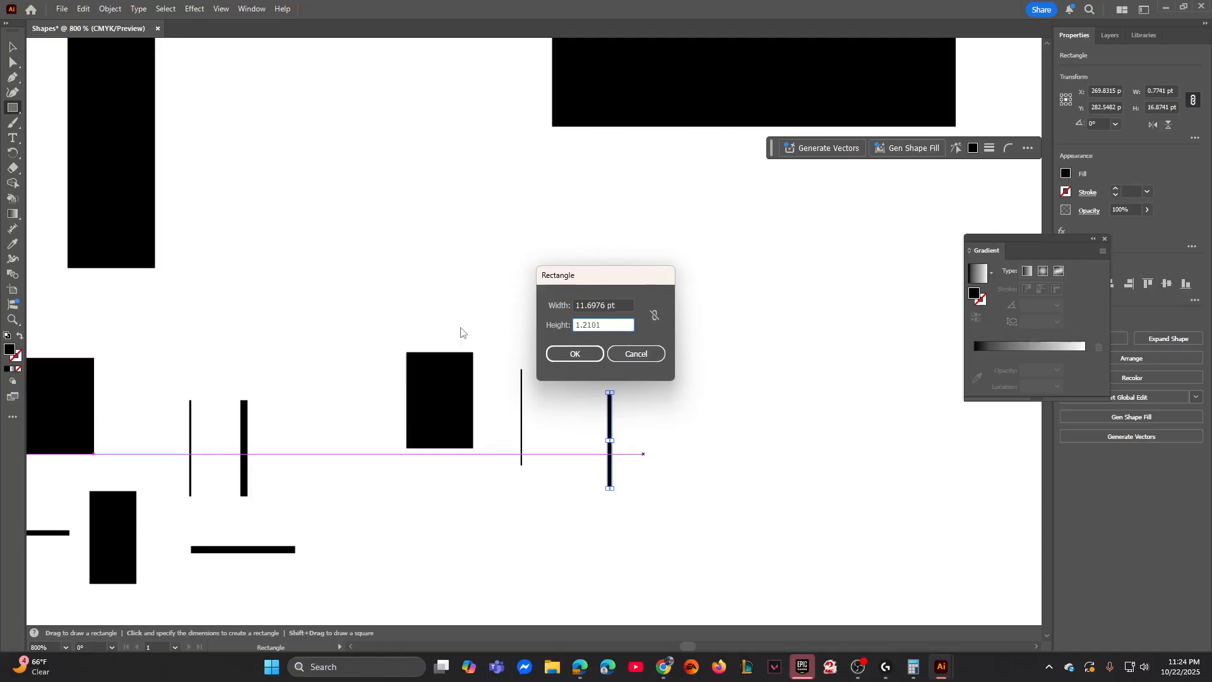
{"action": "left_click", "coordinate": [562, 352]}
- Draw a horizontal rectangle 11.6976 pt wide and 0.874 pt high to the right of the 1.2101 pt high bar
{"action": "left_click", "coordinate": [765, 479]}
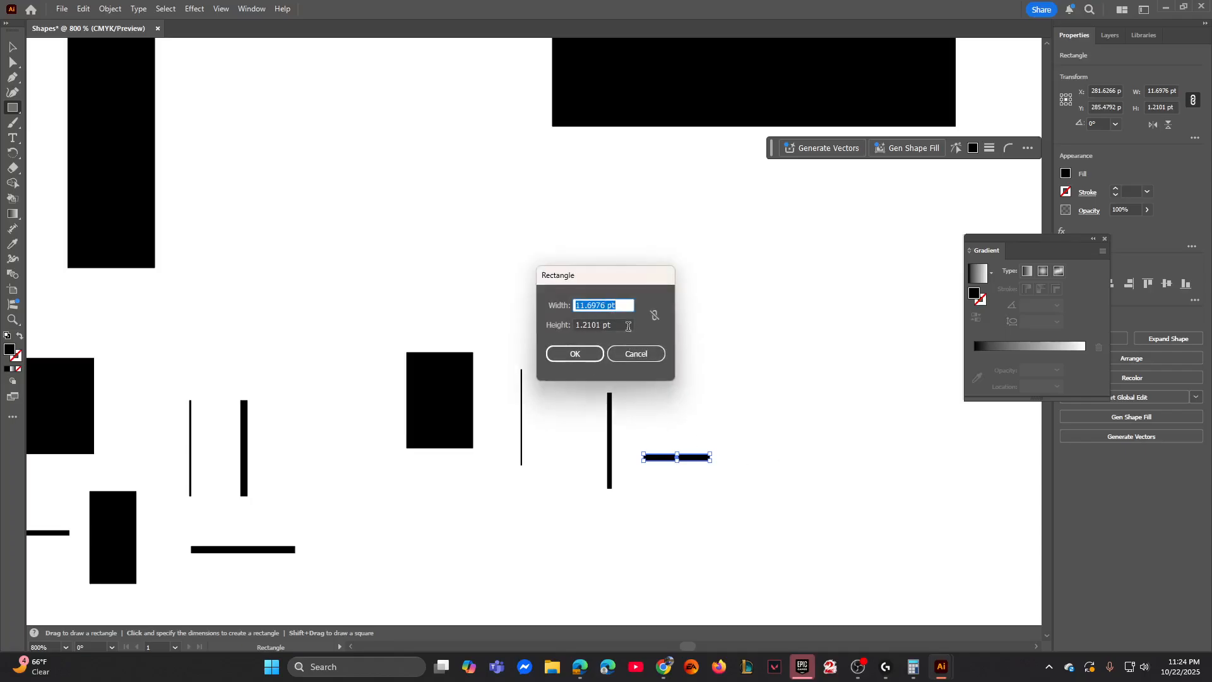
{"action": "key", "text": "Tab"}
{"action": "type", "text": "0."}
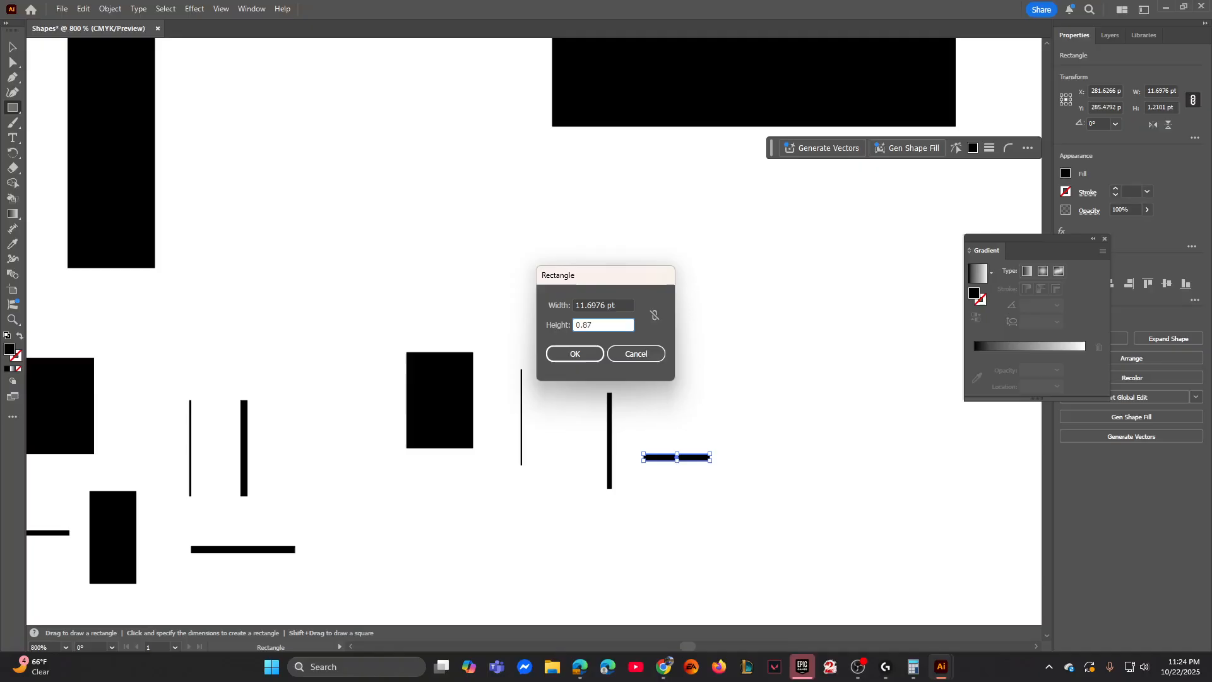
{"action": "type", "text": "874"}
{"action": "left_click", "coordinate": [574, 353]}
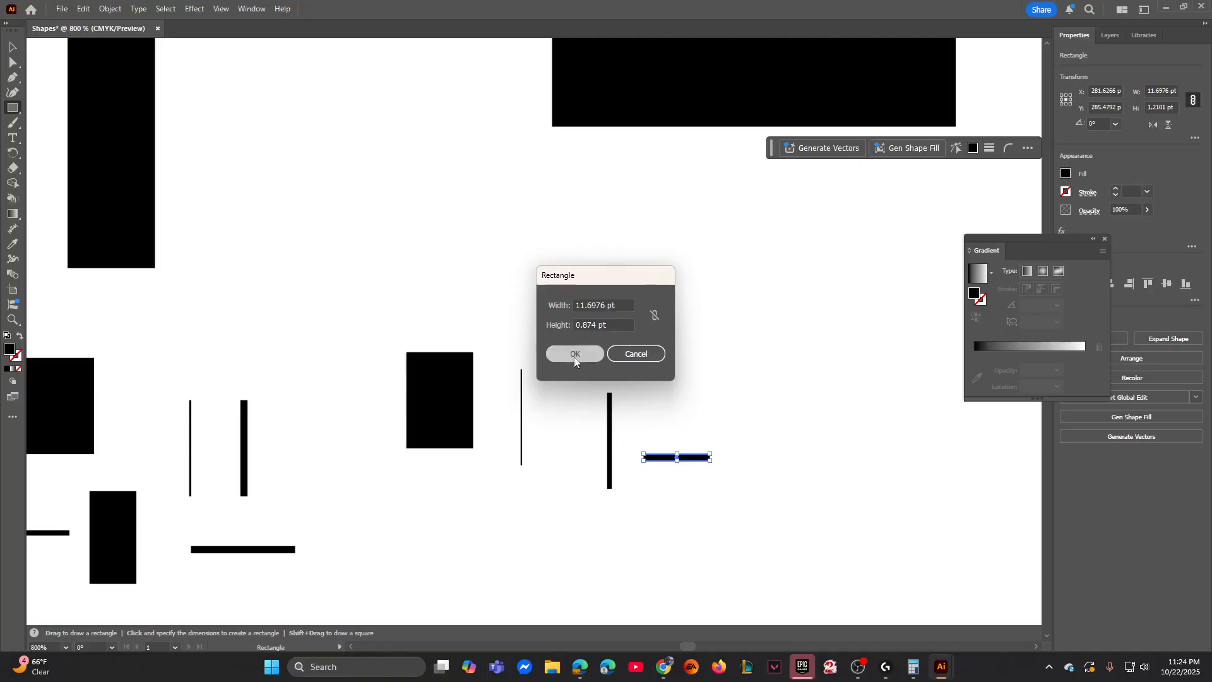
{"action": "key", "text": "ctrl+shift+a"}
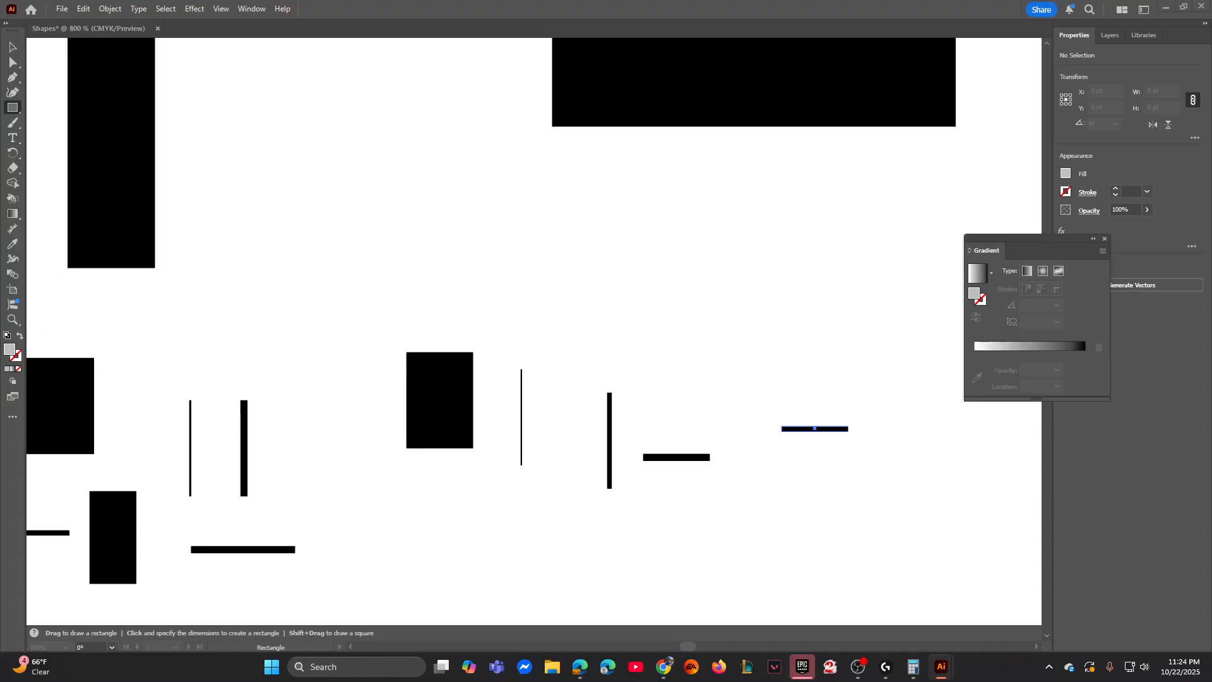
{"action": "key", "text": "ctrl+z"}
- Examine the complete set of rectangles, from the upper bars down to the lower rows of small shapes
{"action": "key", "text": "ctrl+minus"}
{"action": "key", "text": "ctrl+minus"}
{"action": "key", "text": "ctrl+minus"}
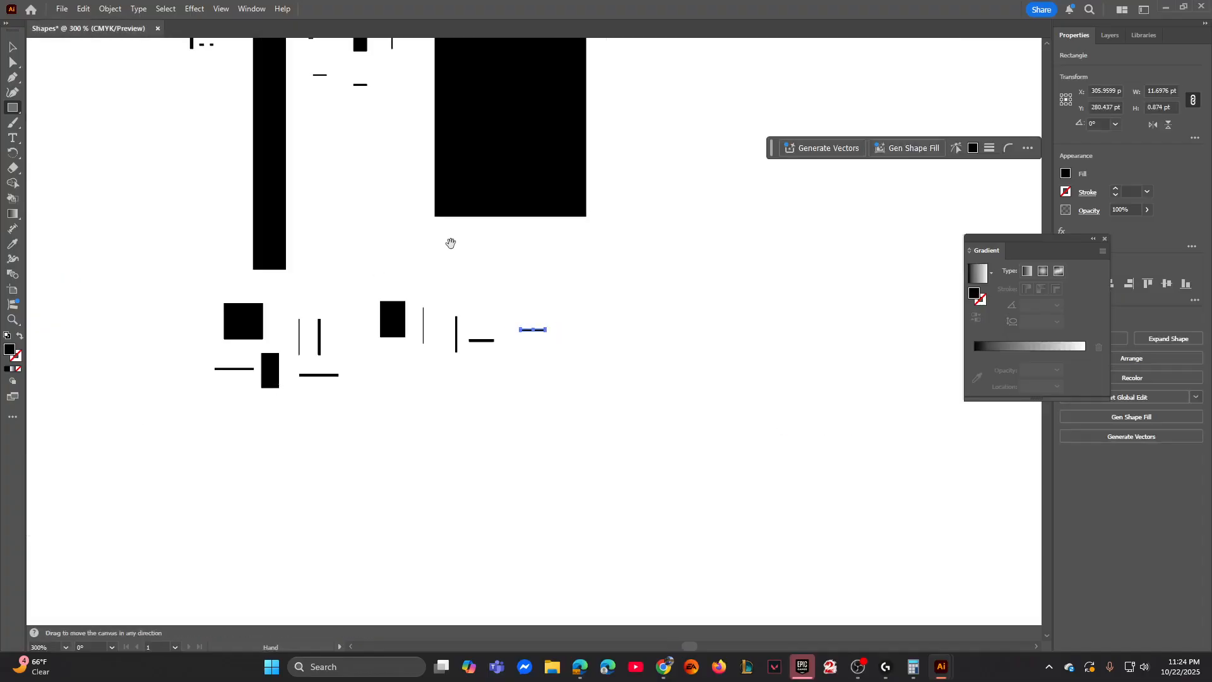
{"action": "left_click_drag", "start_coordinate": [449, 242], "coordinate": [491, 417]}
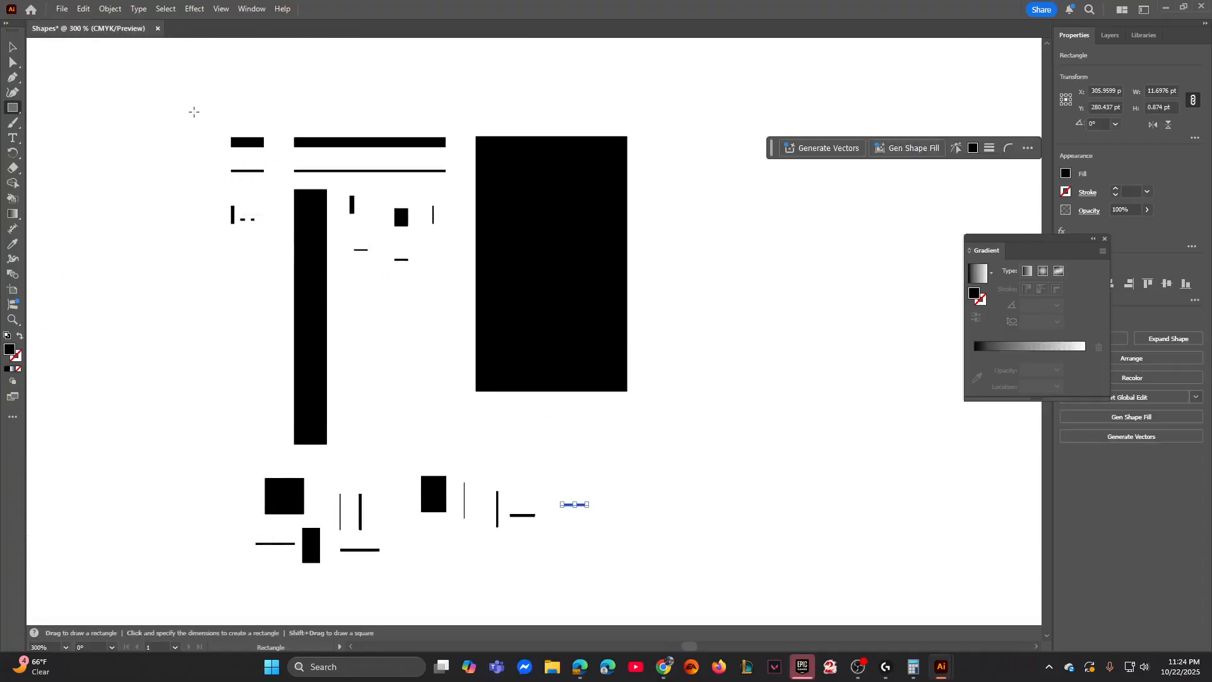
{"action": "left_click", "coordinate": [188, 119]}
{"action": "key", "text": "Return"}
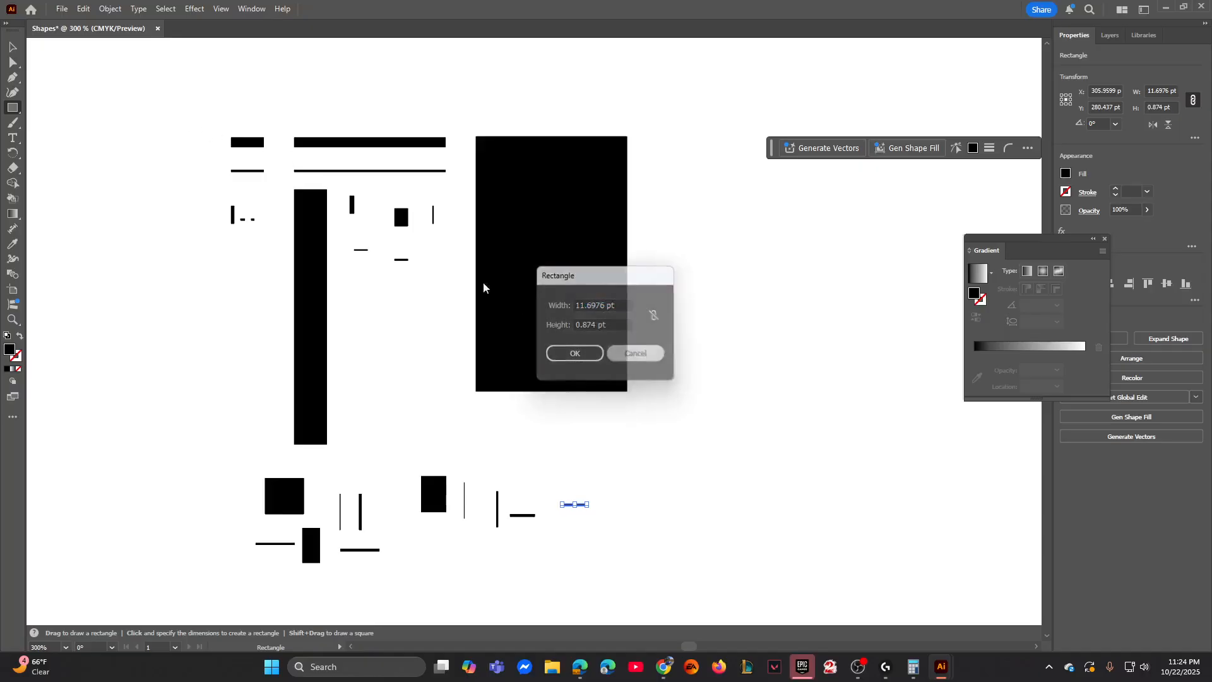
{"action": "left_click", "coordinate": [12, 47]}
{"action": "left_click_drag", "start_coordinate": [187, 92], "coordinate": [684, 614]}
{"action": "left_click", "coordinate": [743, 503]}
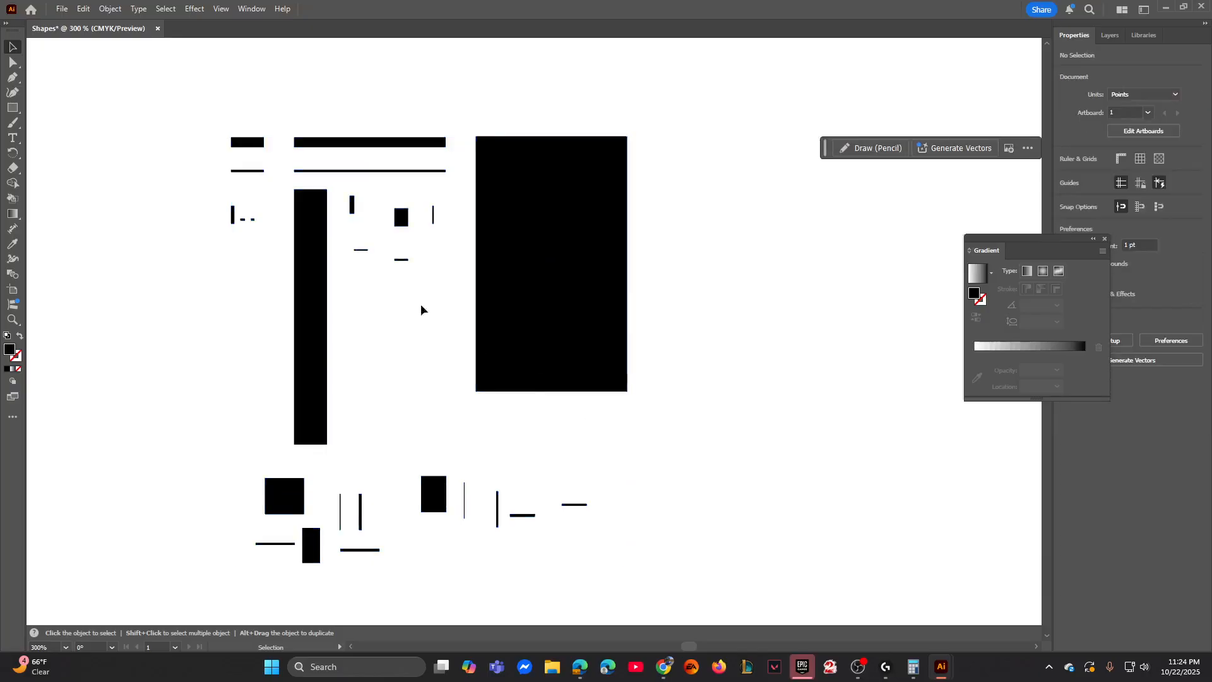
- Save the document to Creative Cloud under the name Shapes
{"action": "left_click", "coordinate": [62, 9]}
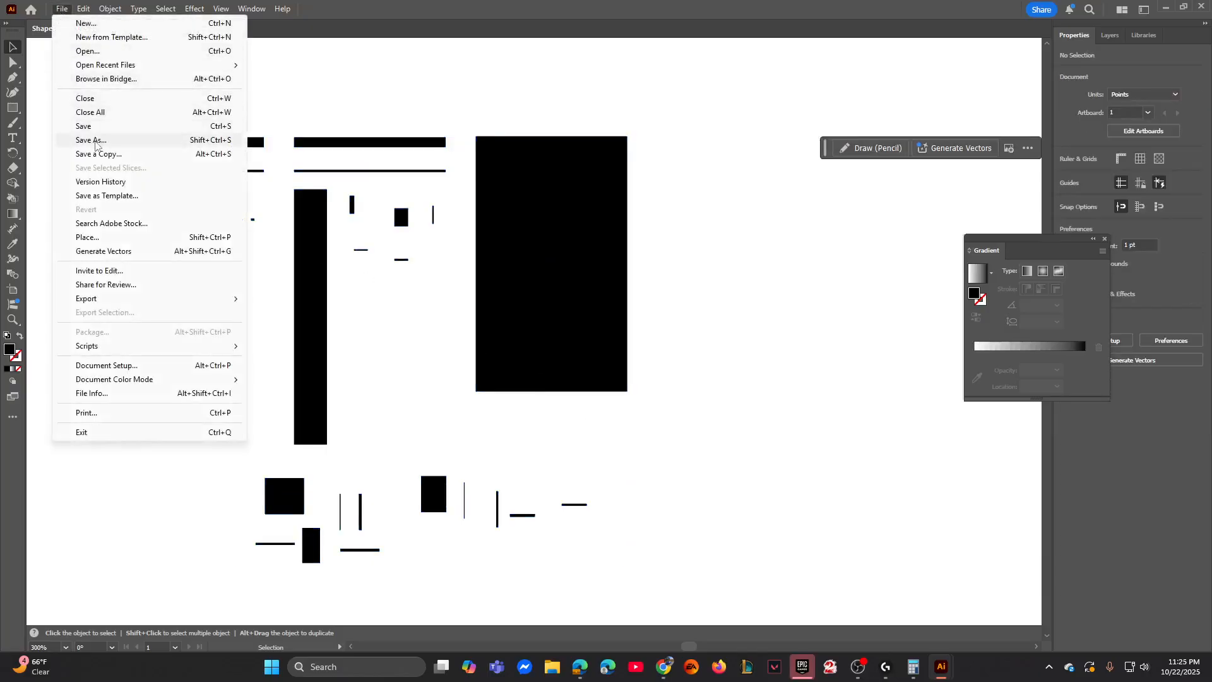
{"action": "left_click", "coordinate": [95, 143]}
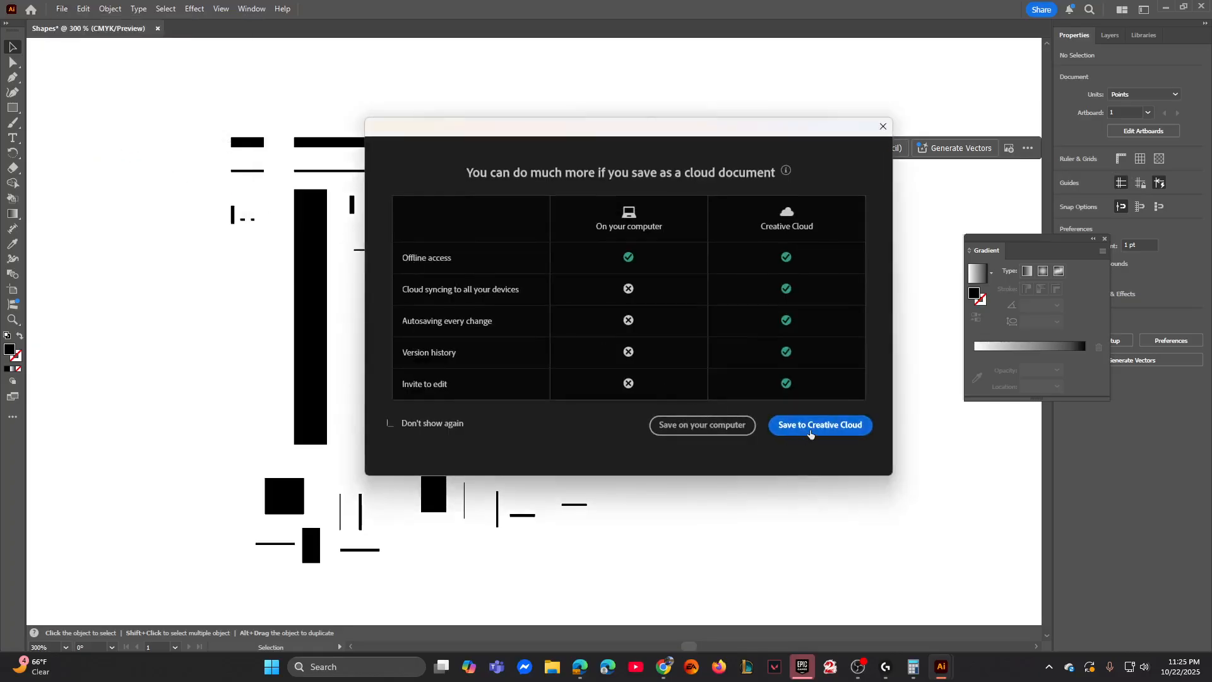
{"action": "left_click", "coordinate": [810, 425]}
{"action": "left_click", "coordinate": [479, 178]}
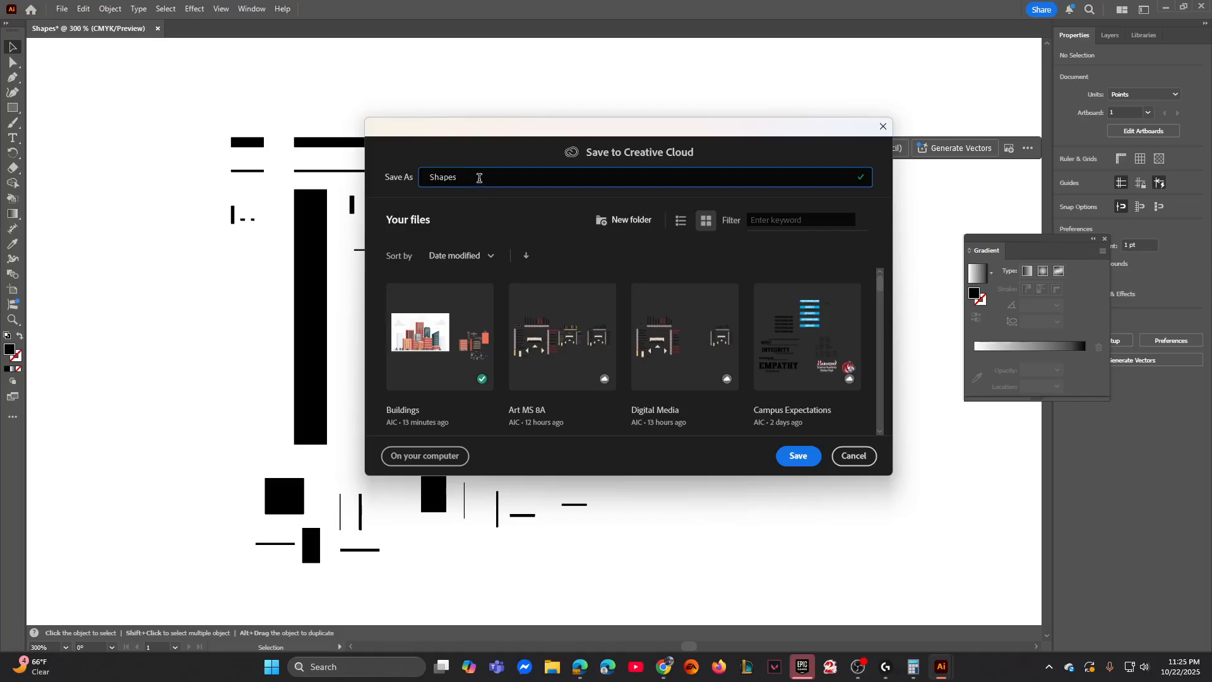
{"action": "left_click", "coordinate": [790, 456]}
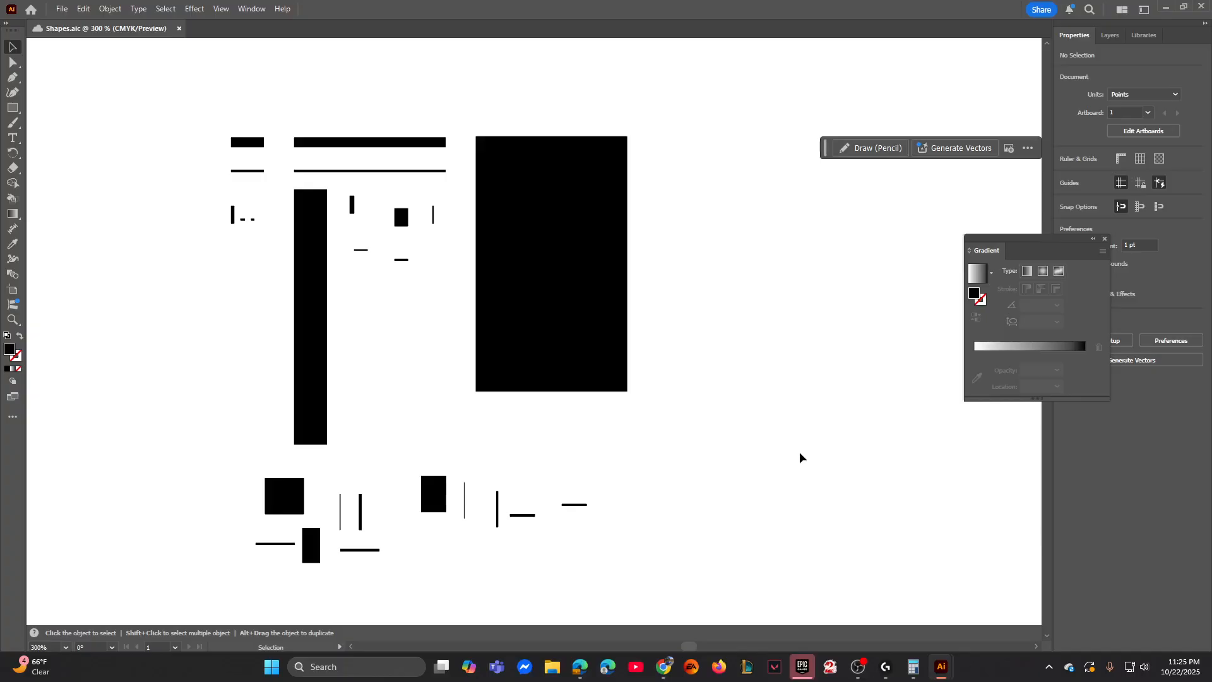
{"action": "left_click", "coordinate": [61, 9]}
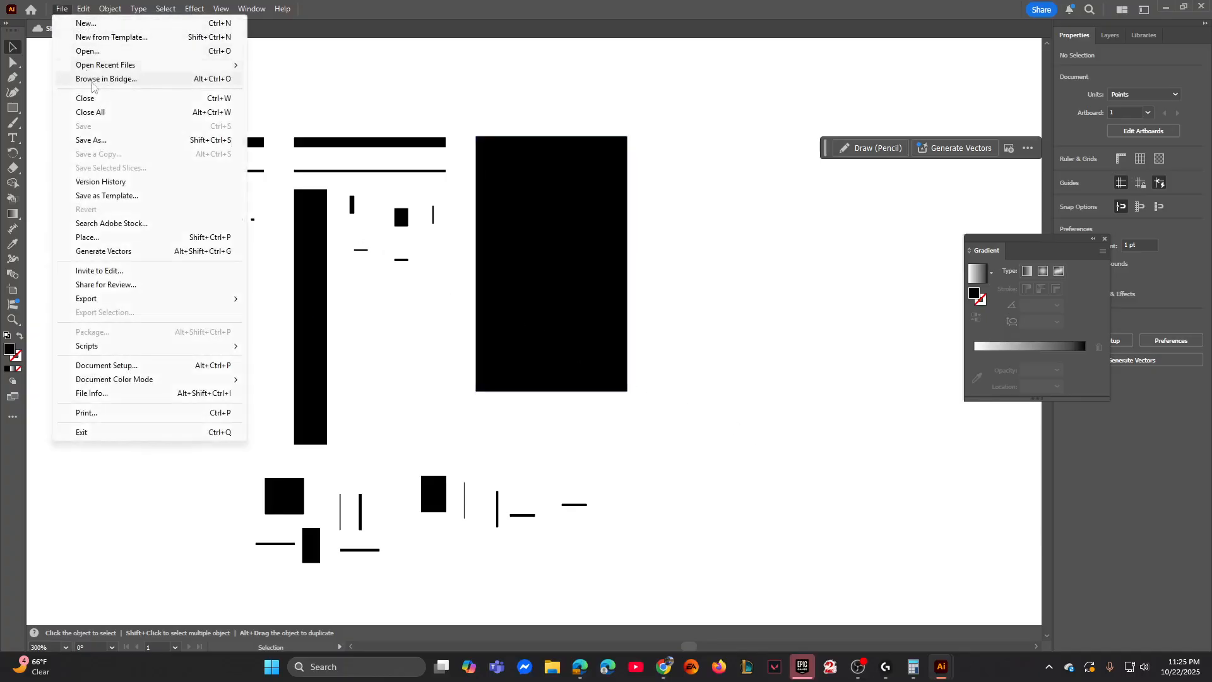
{"action": "left_click", "coordinate": [103, 140]}
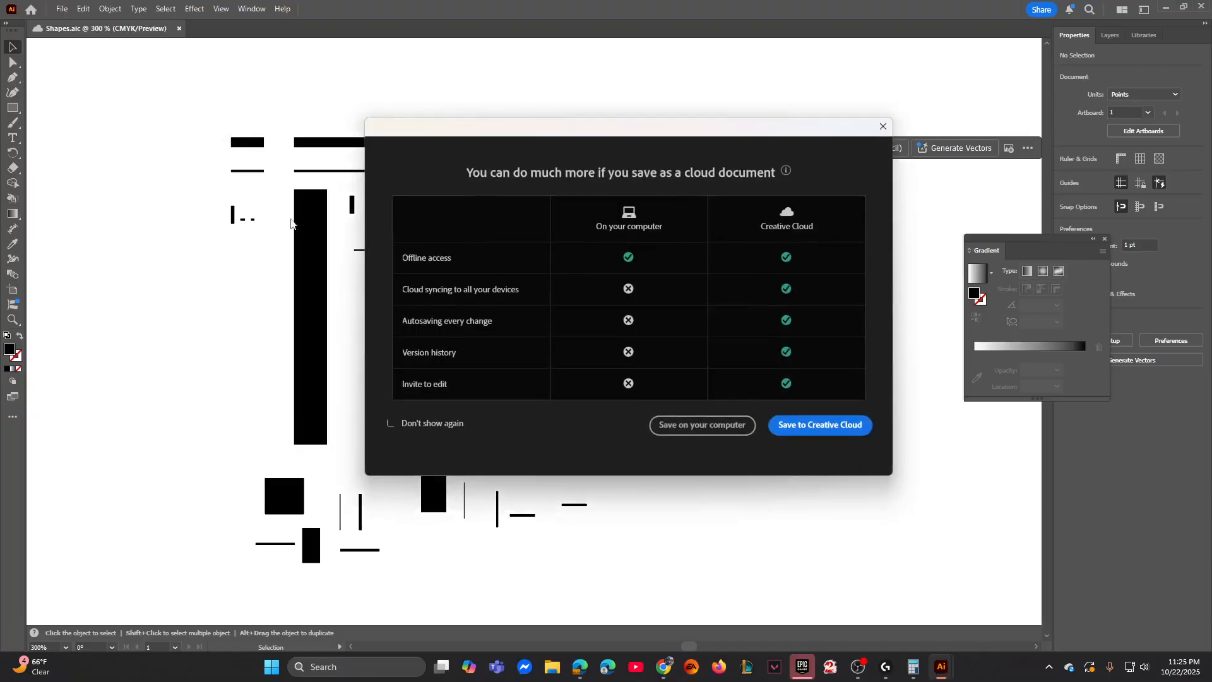
{"action": "left_click", "coordinate": [686, 433]}
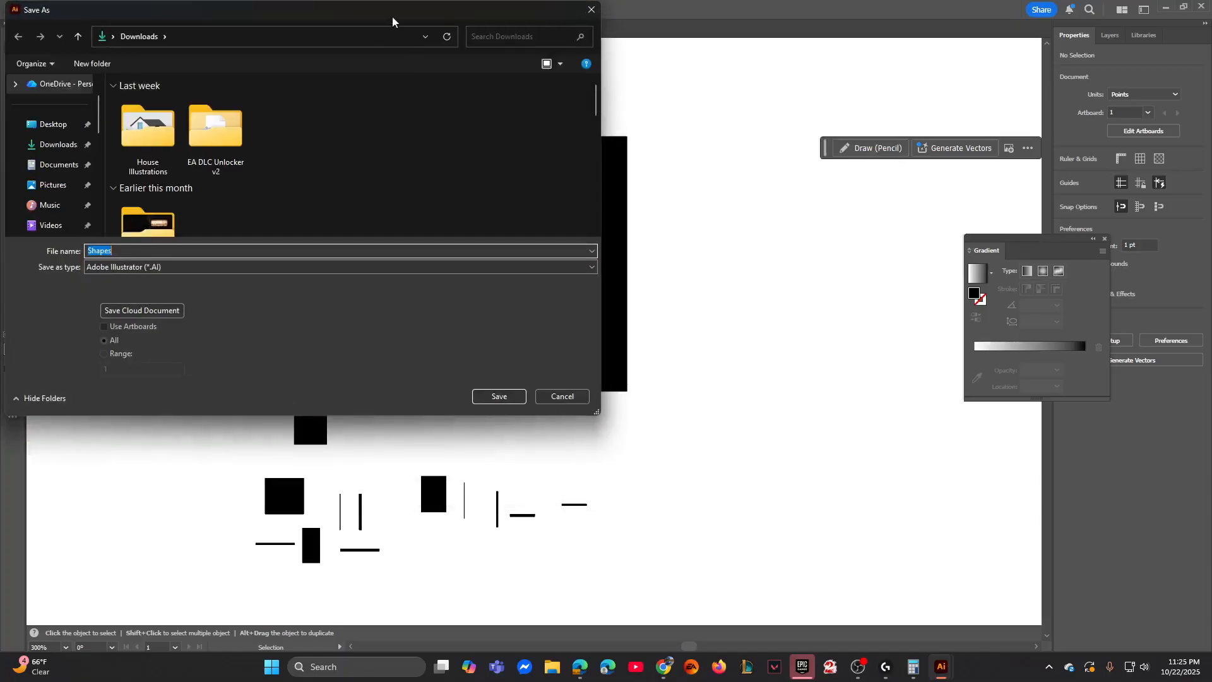
{"action": "left_click_drag", "start_coordinate": [392, 20], "coordinate": [438, 63]}
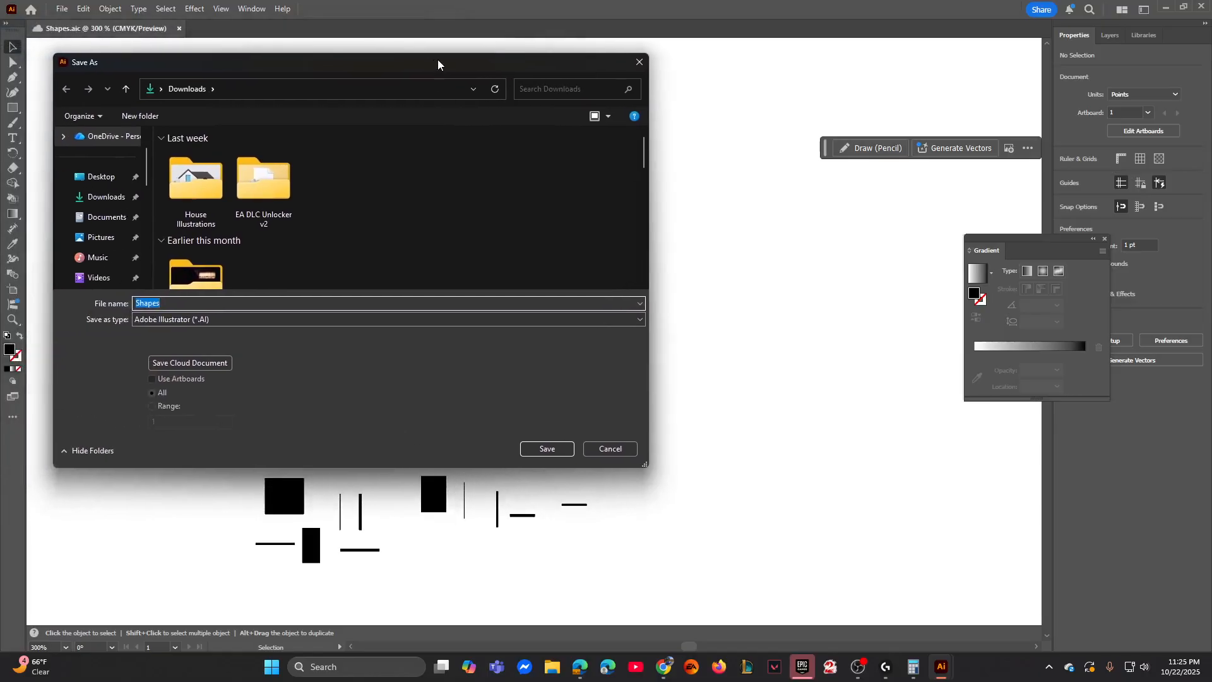
{"action": "left_click", "coordinate": [209, 319]}
{"action": "left_click", "coordinate": [202, 342]}
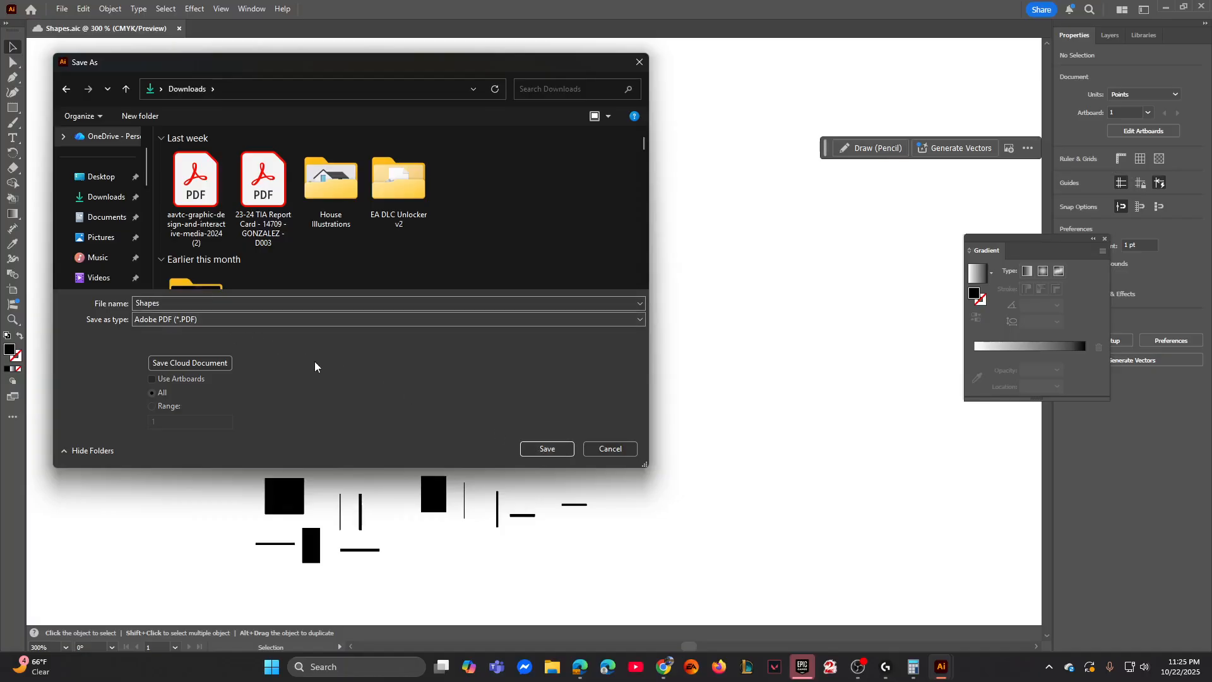
{"action": "left_click", "coordinate": [610, 449]}
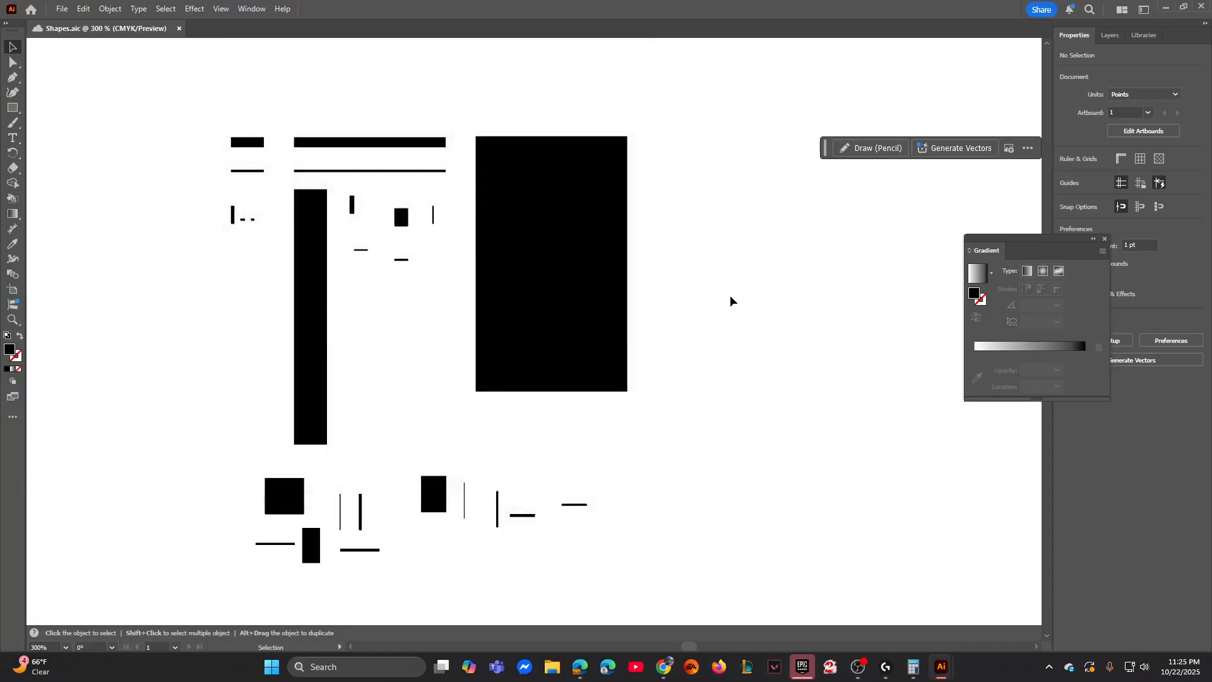
{"action": "key", "text": "ctrl+minus"}
{"action": "key", "text": "ctrl+minus"}
{"action": "left_click_drag", "start_coordinate": [344, 212], "coordinate": [660, 467]}
{"action": "key", "text": "space"}
{"action": "left_click_drag", "start_coordinate": [766, 406], "coordinate": [745, 368]}
{"action": "left_click_drag", "start_coordinate": [308, 157], "coordinate": [573, 404]}
{"action": "left_click", "coordinate": [657, 292]}
{"action": "left_click", "coordinate": [650, 302]}
{"action": "left_click", "coordinate": [319, 175]}
{"action": "left_click_drag", "start_coordinate": [306, 141], "coordinate": [618, 397]}
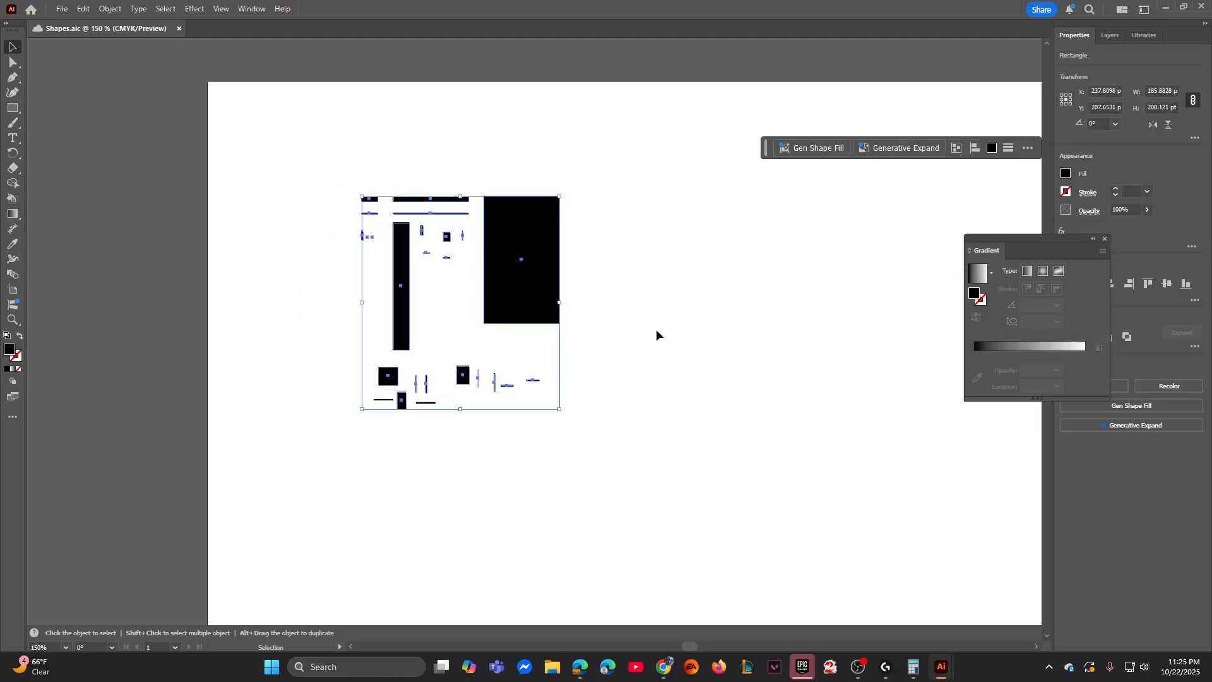
{"action": "left_click", "coordinate": [656, 335]}
{"action": "left_click_drag", "start_coordinate": [289, 154], "coordinate": [615, 423]}
{"action": "left_click", "coordinate": [621, 413]}
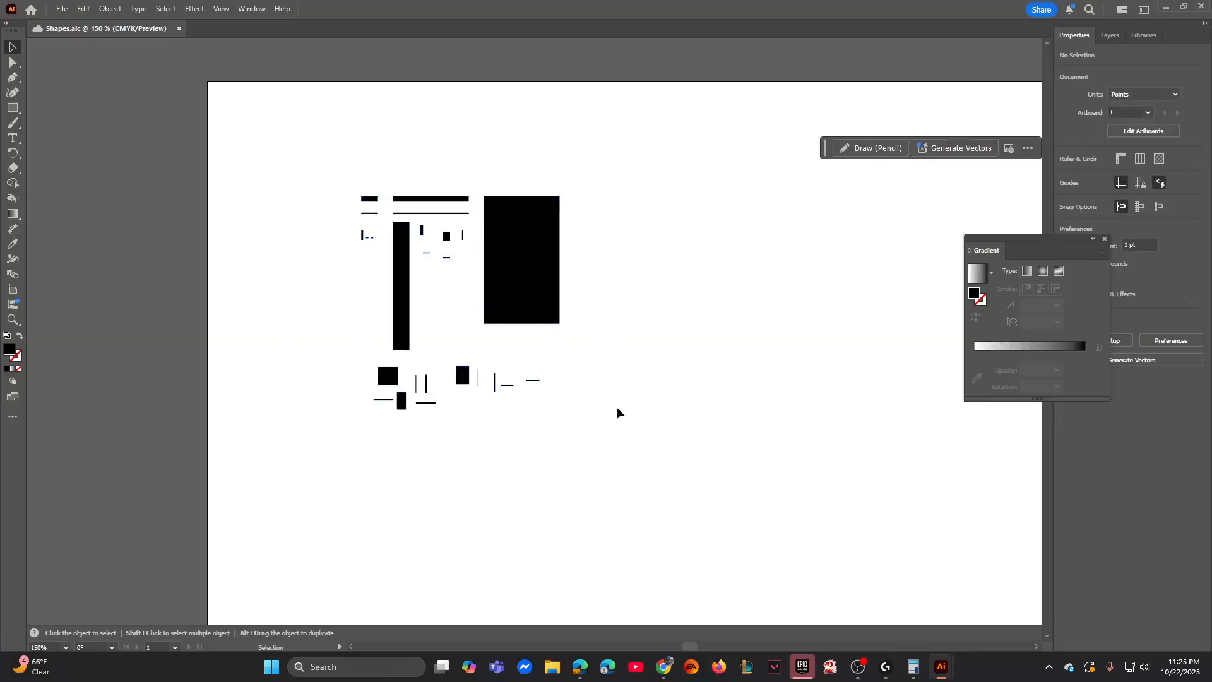
{"action": "left_click_drag", "start_coordinate": [331, 163], "coordinate": [571, 420]}
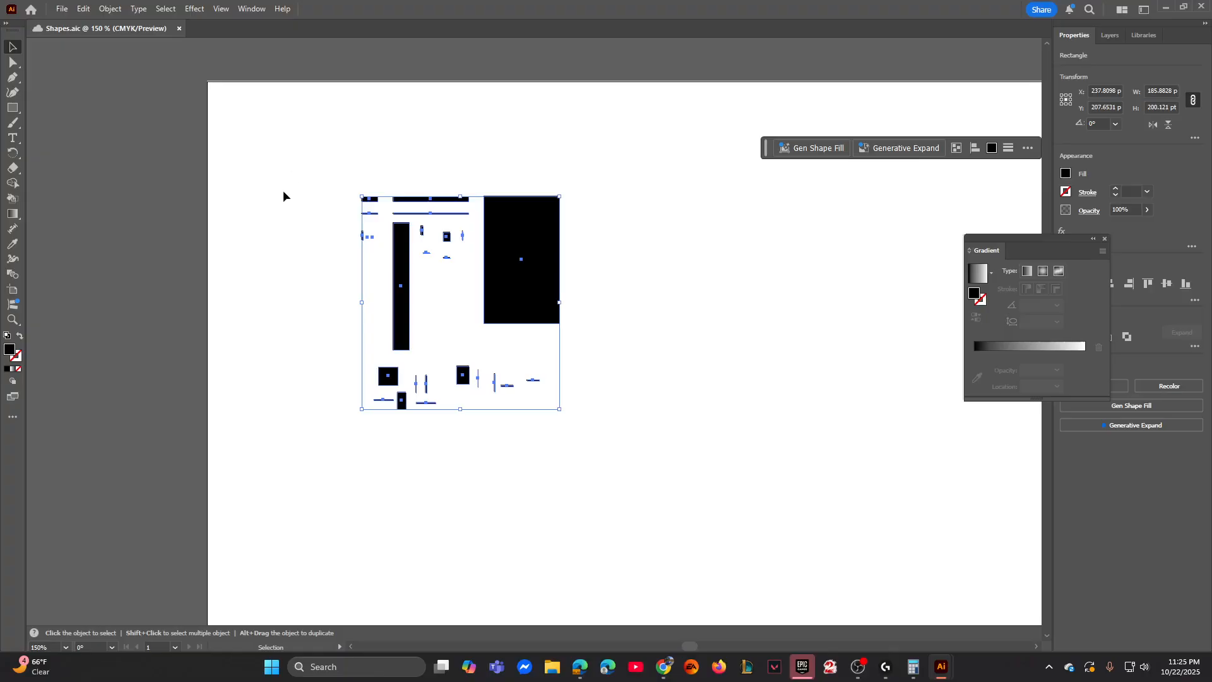
{"action": "left_click", "coordinate": [329, 198]}
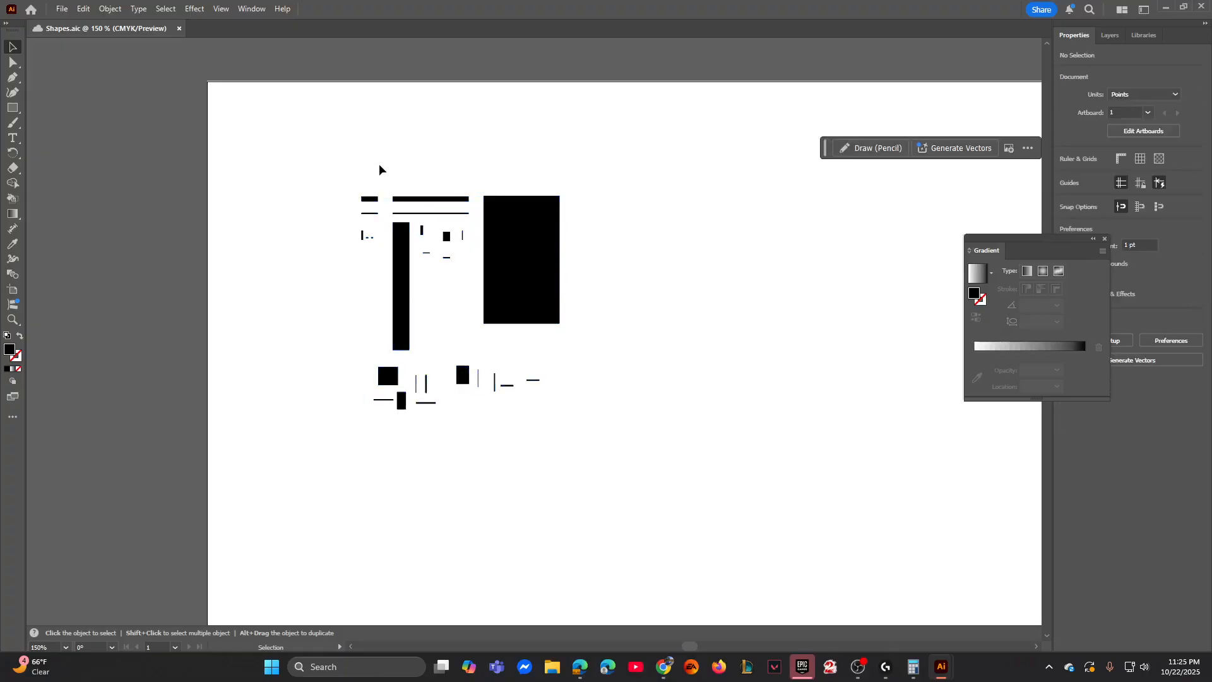